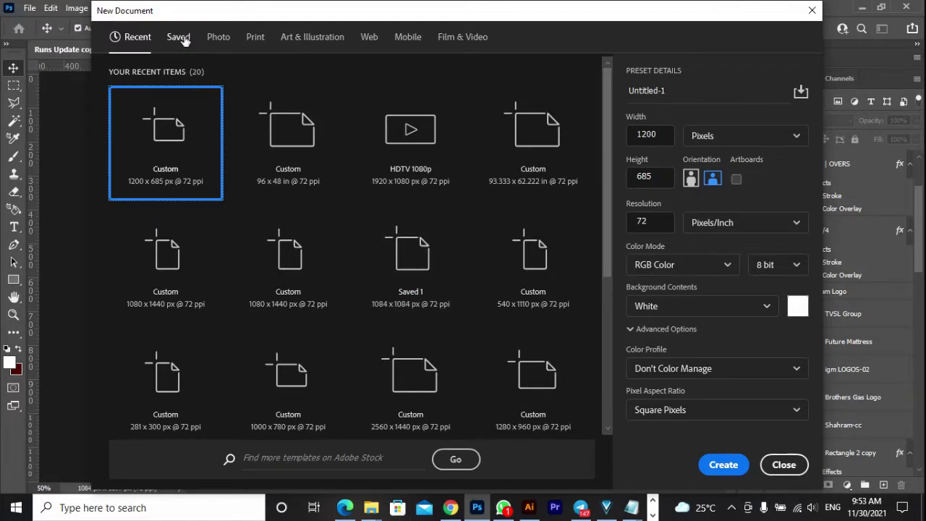
Create a blank 1084 × 1084 px, 72 ppi document from the Saved1 preset
{"action": "left_click", "coordinate": [179, 38]}
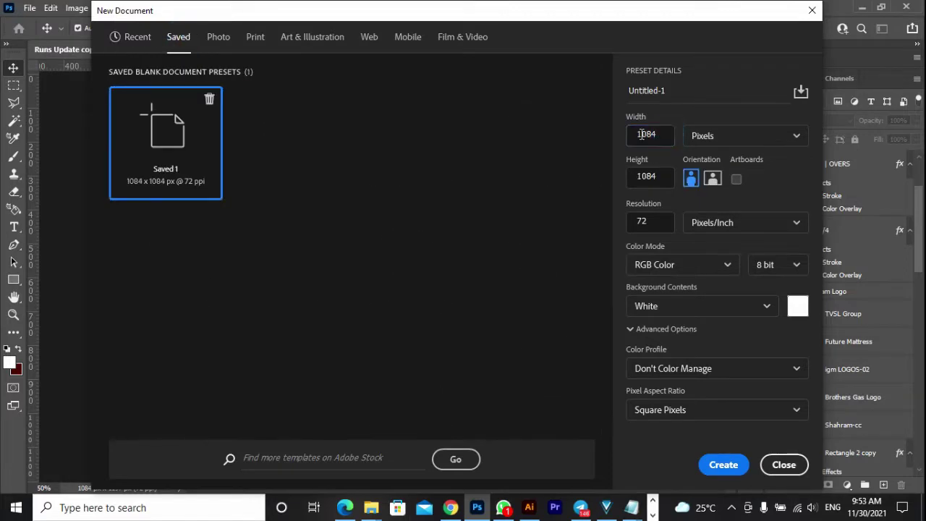
{"action": "left_click", "coordinate": [723, 464]}
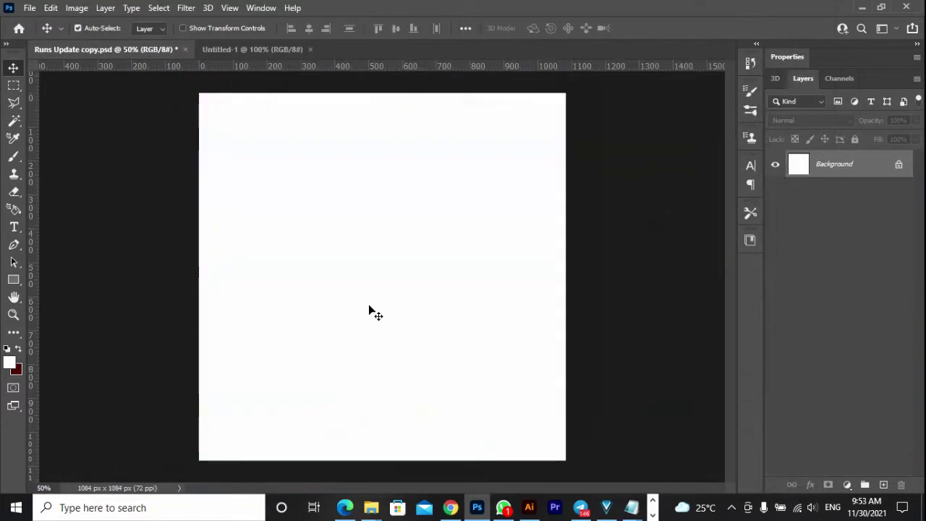
Place the american-football stadium image from the Cricket element folder as an embedded layer
{"action": "left_click", "coordinate": [30, 8]}
{"action": "left_click", "coordinate": [135, 287]}
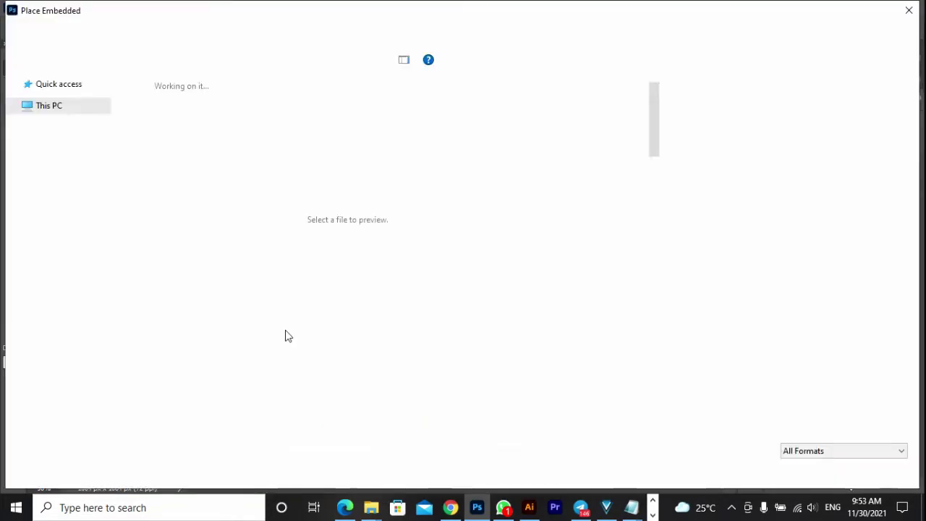
{"action": "left_click", "coordinate": [72, 284]}
{"action": "double_click", "coordinate": [179, 229]}
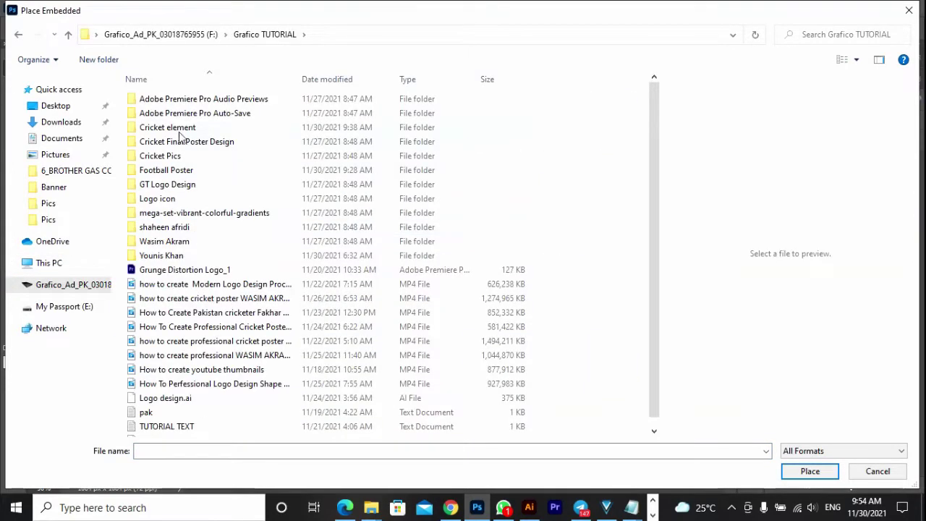
{"action": "double_click", "coordinate": [167, 127]}
{"action": "left_click", "coordinate": [307, 236]}
{"action": "key", "text": "Left"}
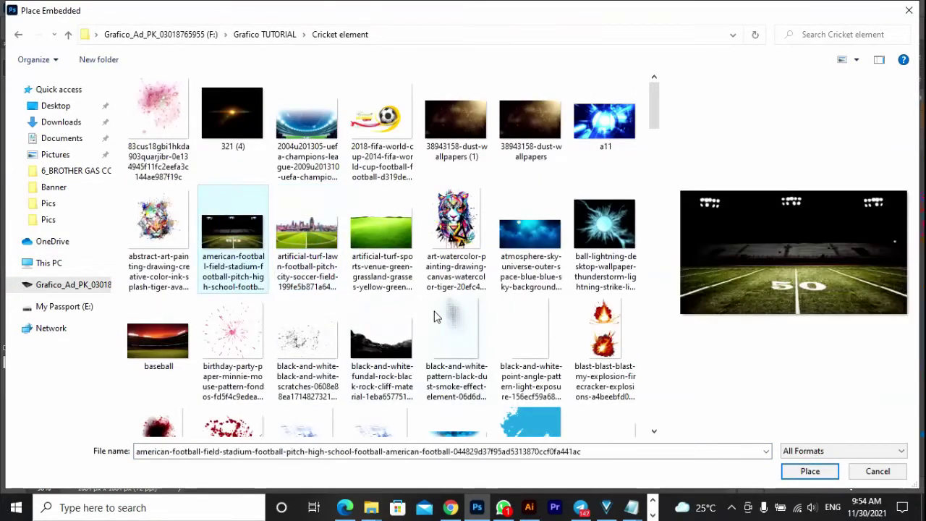
{"action": "left_click", "coordinate": [829, 476]}
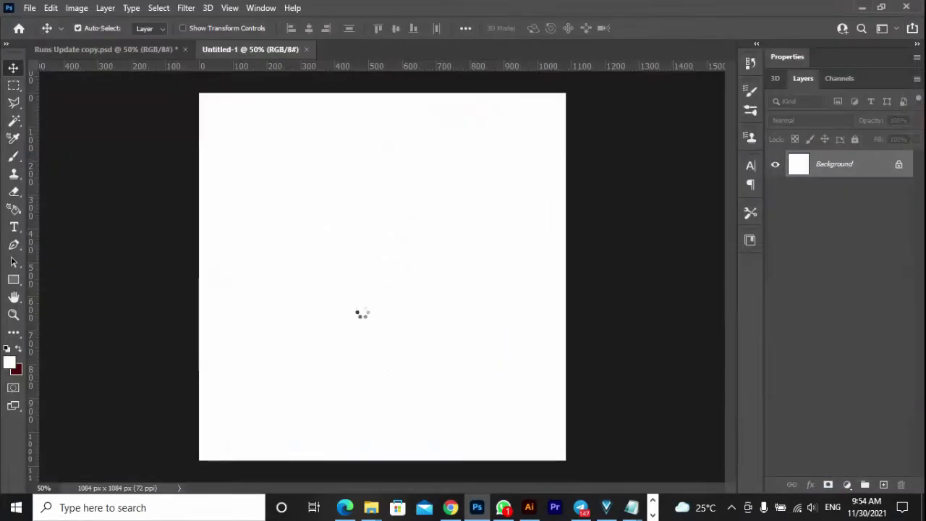
Move the stadium photo down and enlarge it across the lower canvas
{"action": "mouse_move", "coordinate": [399, 335]}
{"action": "left_mouse_down"}
{"action": "mouse_move", "coordinate": [398, 427]}
{"action": "mouse_move", "coordinate": [383, 241]}
{"action": "left_mouse_up"}
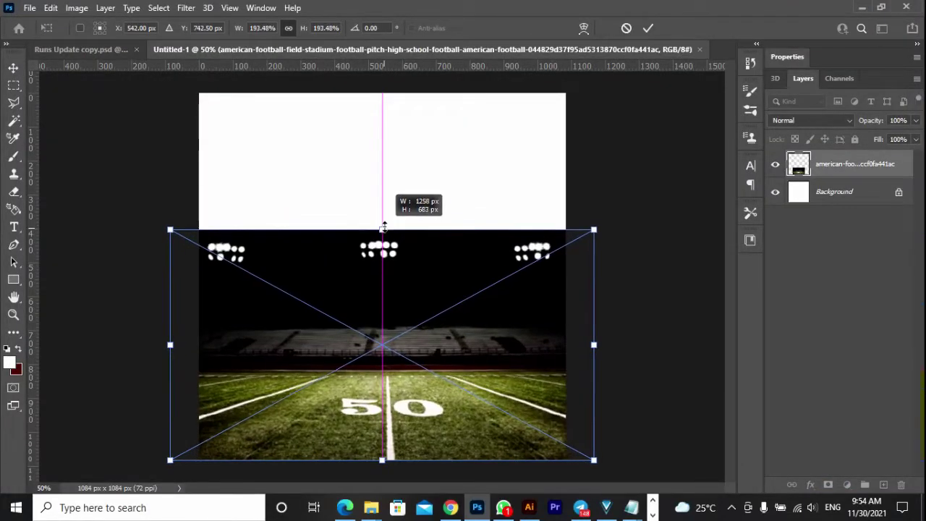
{"action": "left_click_drag", "start_coordinate": [384, 241], "coordinate": [382, 228]}
{"action": "key", "text": "Return"}
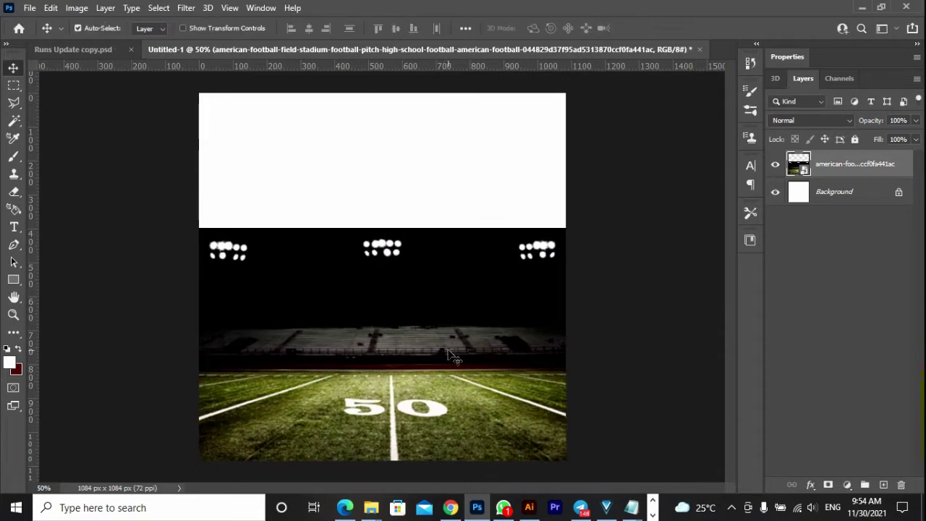
{"action": "left_click", "coordinate": [829, 192]}
Add a Solid Color fill layer set to black sampled from the stadium sky
{"action": "left_click", "coordinate": [847, 485]}
{"action": "left_click", "coordinate": [827, 250]}
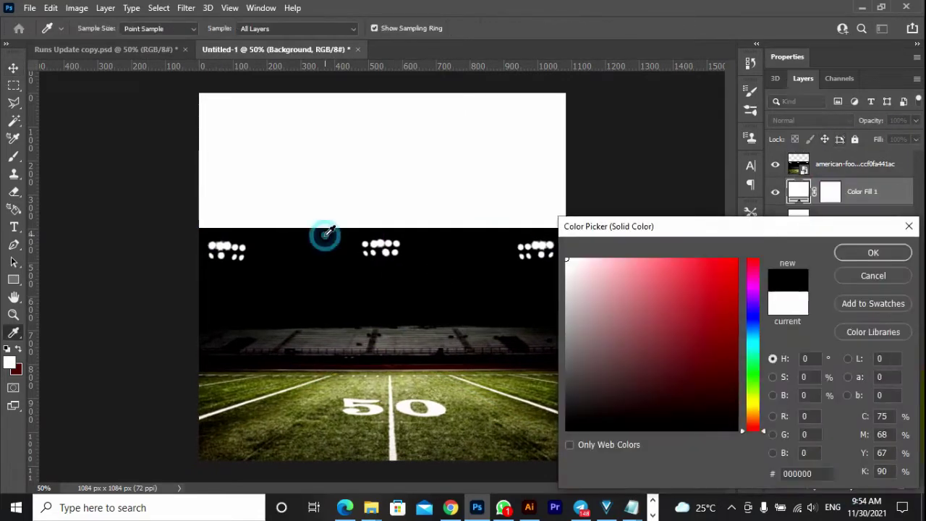
{"action": "left_click", "coordinate": [325, 234]}
{"action": "key", "text": "Return"}
Mask the stadium photo with a gradient so its top fades into black
{"action": "left_click", "coordinate": [828, 485]}
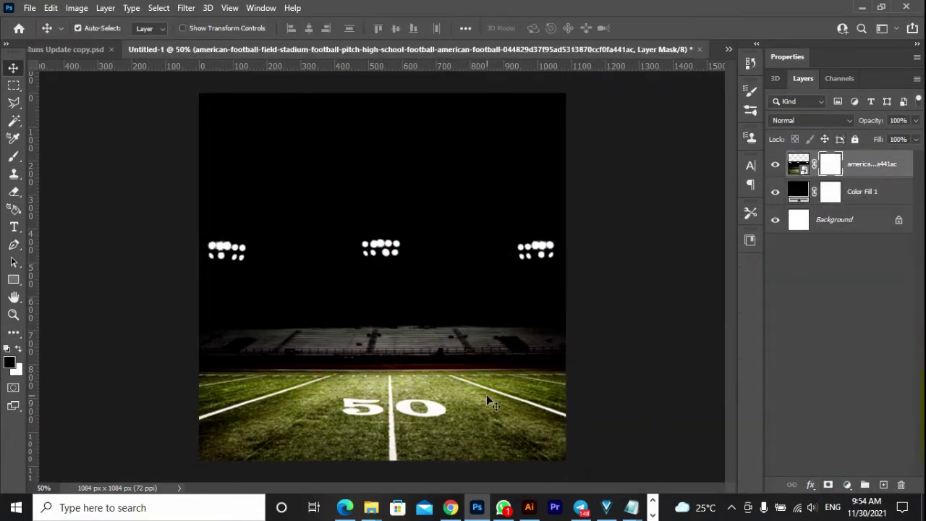
{"action": "key", "text": "g"}
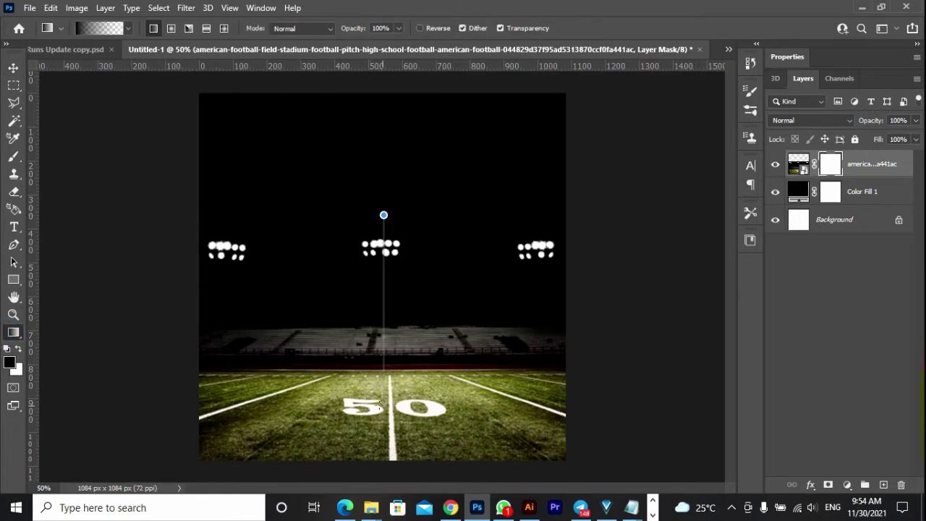
{"action": "left_click_drag", "start_coordinate": [381, 405], "coordinate": [381, 404]}
{"action": "key", "text": "v"}
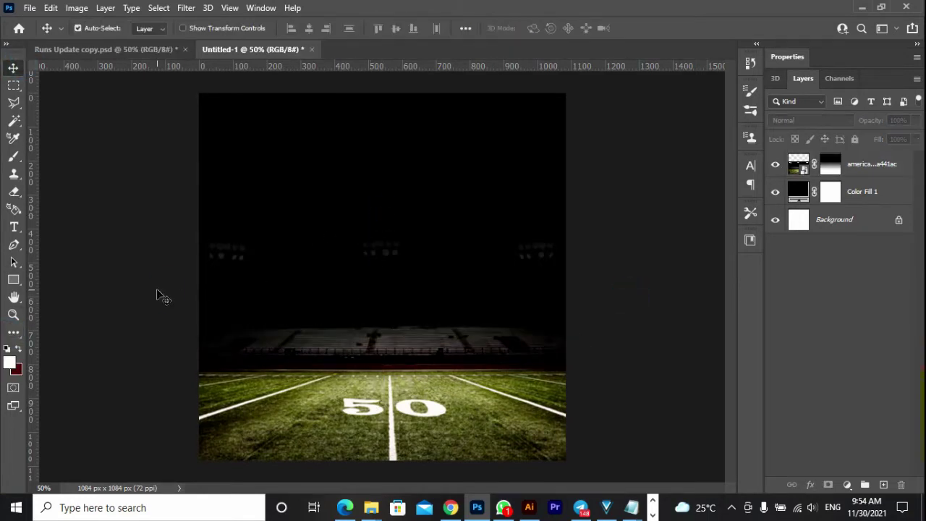
Crop the canvas taller, extending it upward to 1084 × 1282 px
{"action": "key", "text": "ctrl+minus"}
{"action": "key", "text": "c"}
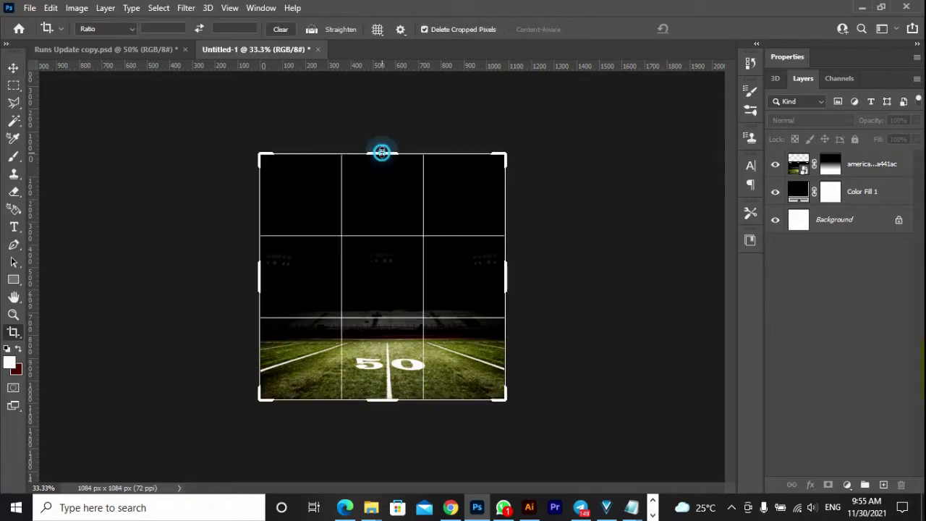
{"action": "left_click_drag", "start_coordinate": [381, 151], "coordinate": [382, 132]}
{"action": "key", "text": "Return"}
{"action": "key", "text": "z"}
{"action": "left_click", "coordinate": [393, 239]}
{"action": "left_click", "coordinate": [13, 68]}
Place the cheering Messi photo from the Football Poster Massi folder as an embedded layer
{"action": "left_click", "coordinate": [30, 8]}
{"action": "left_click", "coordinate": [109, 288]}
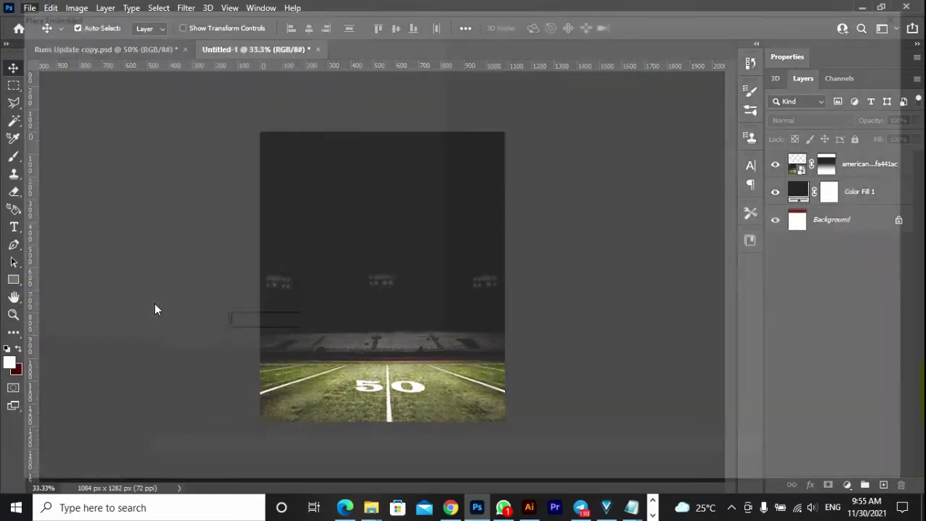
{"action": "left_click", "coordinate": [307, 34]}
{"action": "double_click", "coordinate": [186, 169]}
{"action": "left_click", "coordinate": [155, 97]}
{"action": "double_click", "coordinate": [152, 97]}
{"action": "left_click", "coordinate": [167, 125]}
{"action": "left_click", "coordinate": [825, 471]}
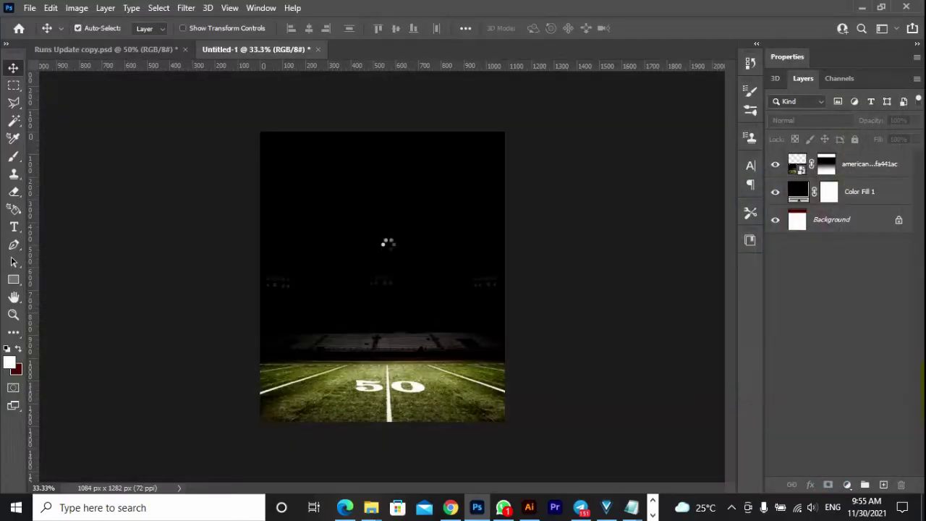
Size the cheering Messi, send him below the stadium layer and stretch him toward the field
{"action": "left_click_drag", "start_coordinate": [472, 130], "coordinate": [445, 146]}
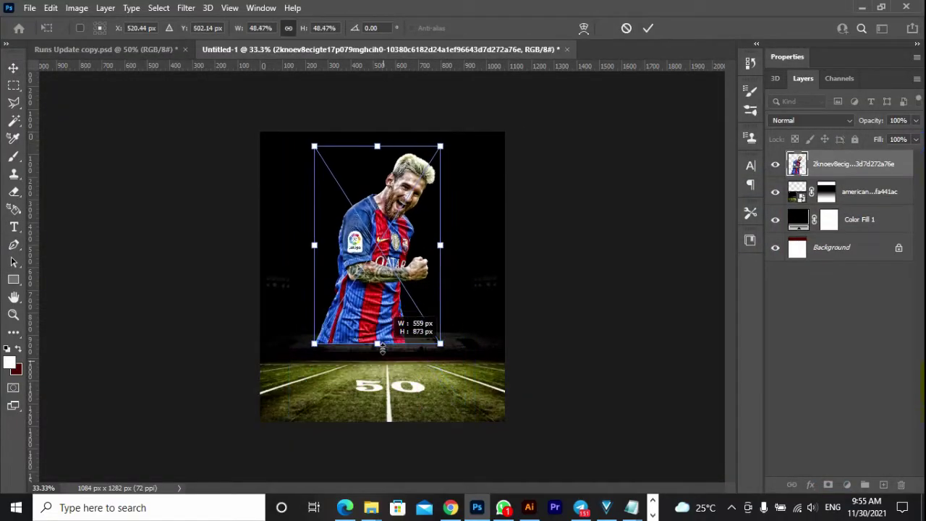
{"action": "left_click_drag", "start_coordinate": [369, 312], "coordinate": [350, 312]}
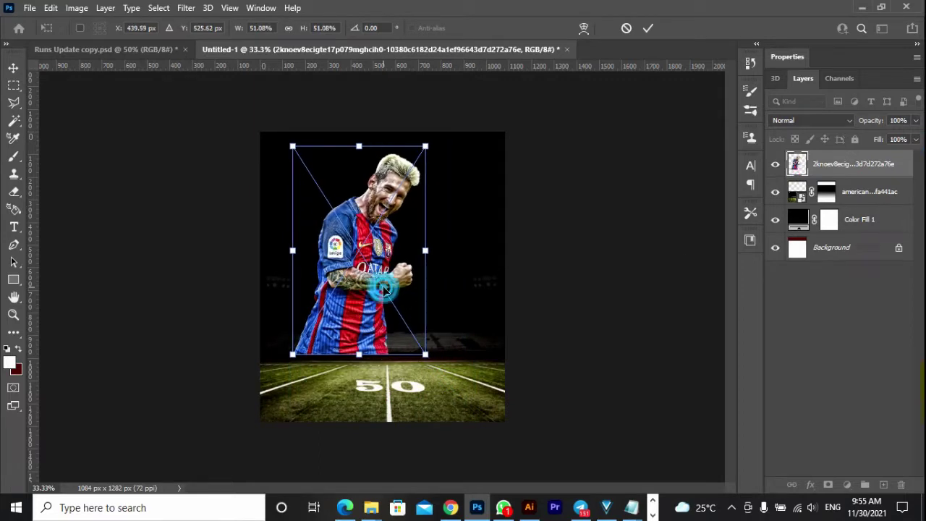
{"action": "key", "text": "Return"}
{"action": "key", "text": "ctrl+bracketleft"}
{"action": "key", "text": "ctrl+t"}
{"action": "left_click_drag", "start_coordinate": [359, 354], "coordinate": [377, 424]}
{"action": "key", "text": "Return"}
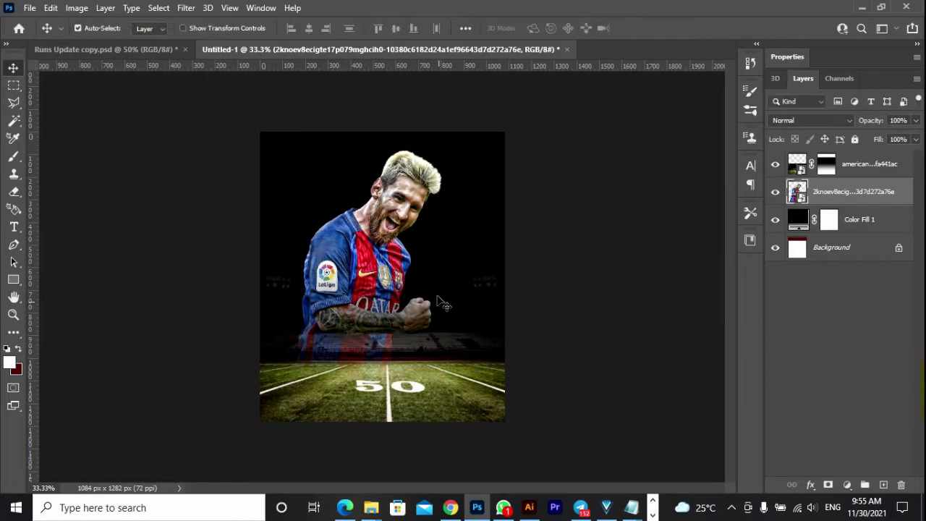
{"action": "key", "text": "ctrl+plus"}
{"action": "left_click", "coordinate": [18, 69]}
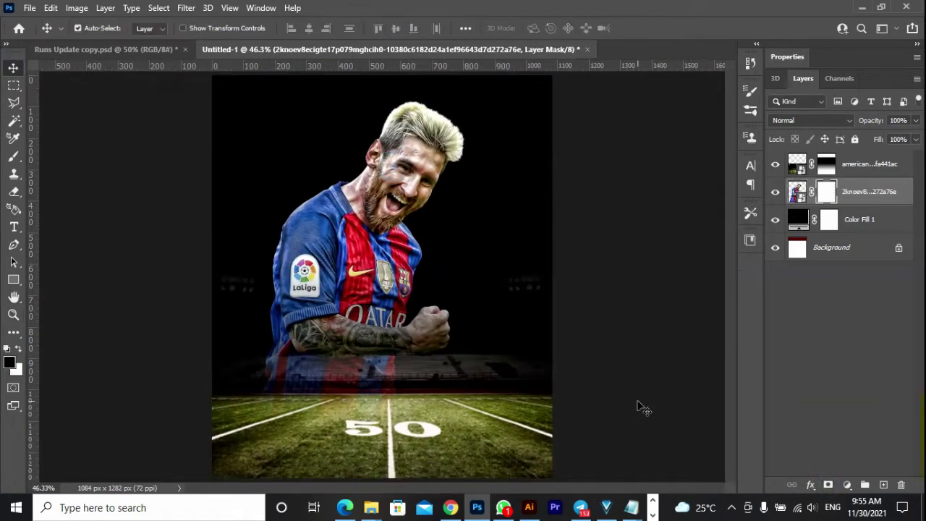
Paint out Messi's lower body on his mask and shrink him slightly from the bottom
{"action": "key", "text": "b"}
{"action": "left_click_drag", "start_coordinate": [322, 347], "coordinate": [259, 440]}
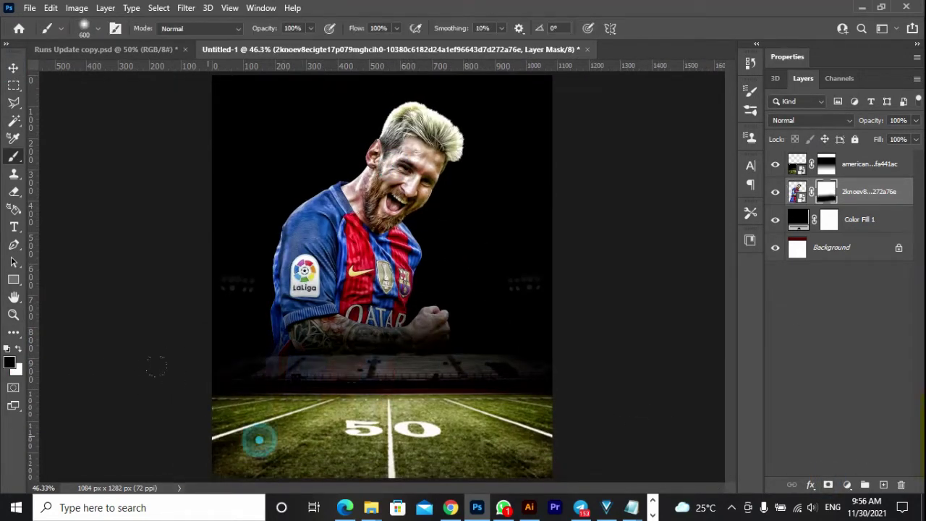
{"action": "key", "text": "v"}
{"action": "key", "text": "ctrl+t"}
{"action": "left_click_drag", "start_coordinate": [350, 481], "coordinate": [362, 443]}
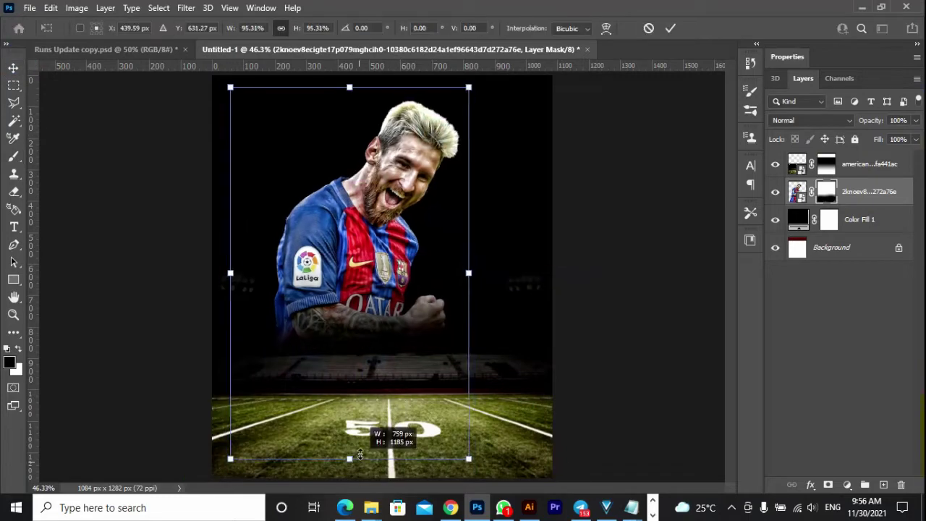
{"action": "key", "text": "Return"}
{"action": "left_click", "coordinate": [611, 210]}
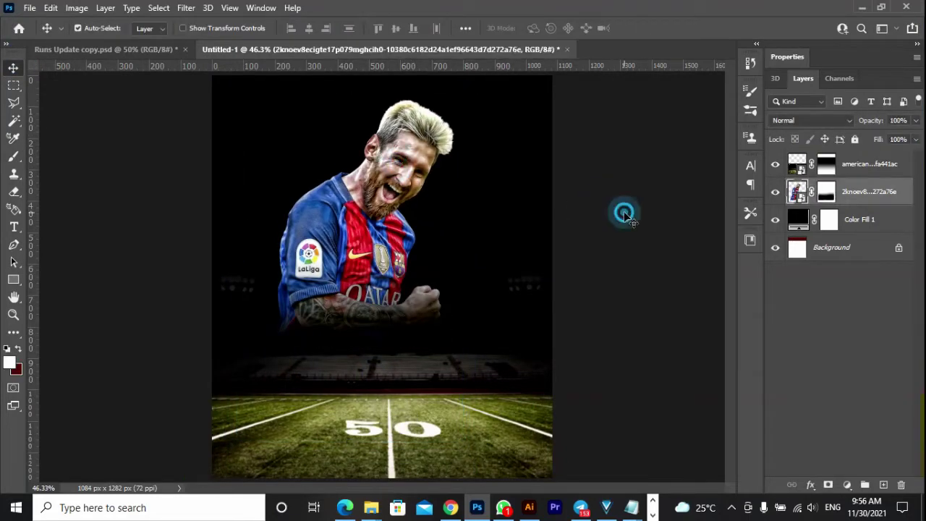
{"action": "left_click", "coordinate": [29, 8]}
{"action": "left_click", "coordinate": [93, 287]}
Place the FCB crest below the Messi layer and enlarge it down to the field
{"action": "left_click", "coordinate": [233, 124]}
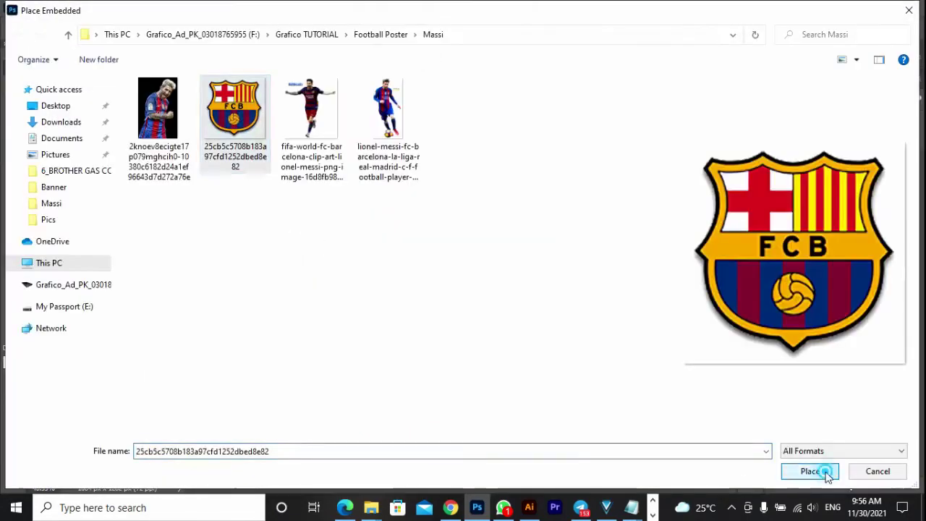
{"action": "left_click", "coordinate": [820, 471]}
{"action": "key", "text": "Return"}
{"action": "left_click_drag", "start_coordinate": [854, 163], "coordinate": [854, 209]}
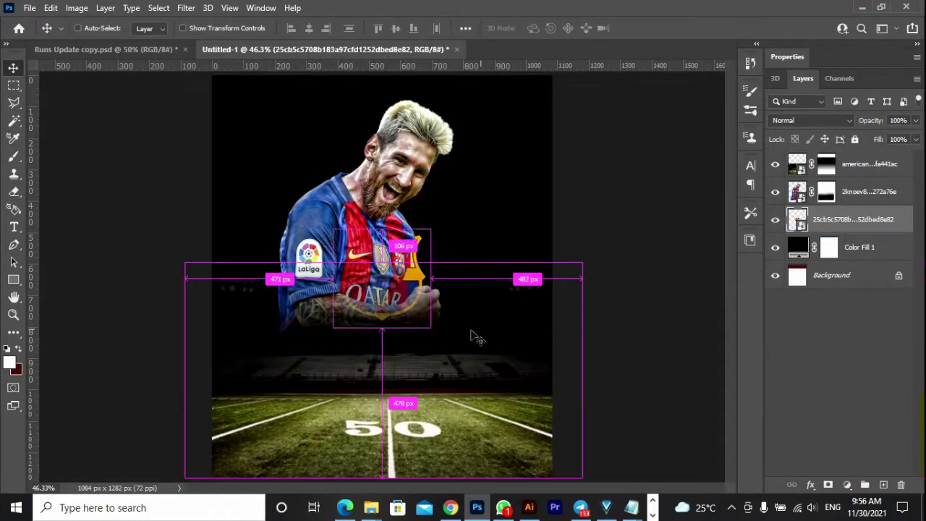
{"action": "key", "text": "ctrl+t"}
{"action": "left_click_drag", "start_coordinate": [382, 227], "coordinate": [381, 75]}
{"action": "left_click_drag", "start_coordinate": [381, 327], "coordinate": [385, 397]}
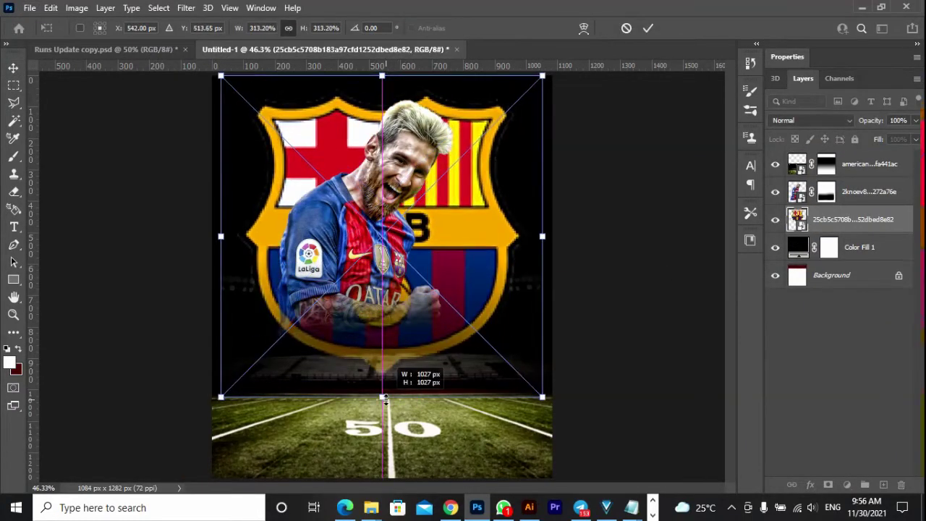
{"action": "key", "text": "Return"}
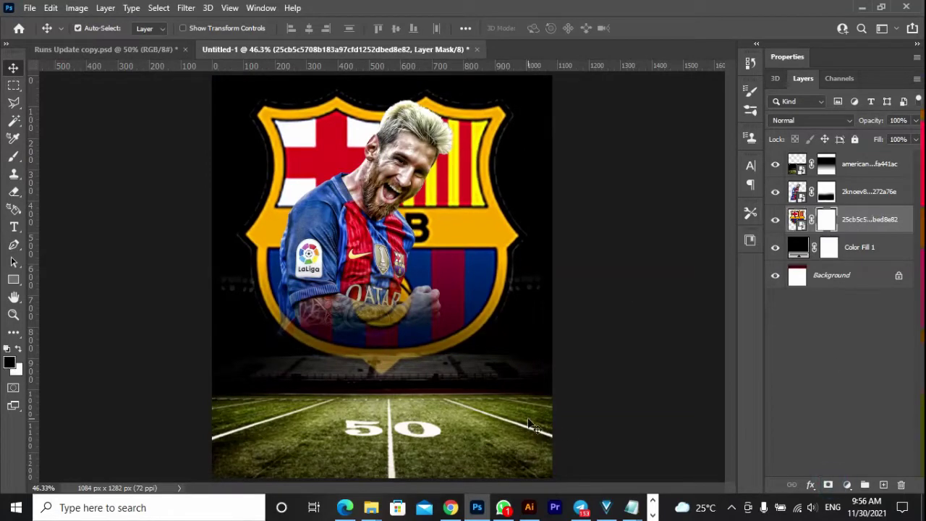
Fade the crest out toward its bottom with a gradient mask and set its fill to 33%
{"action": "key", "text": "g"}
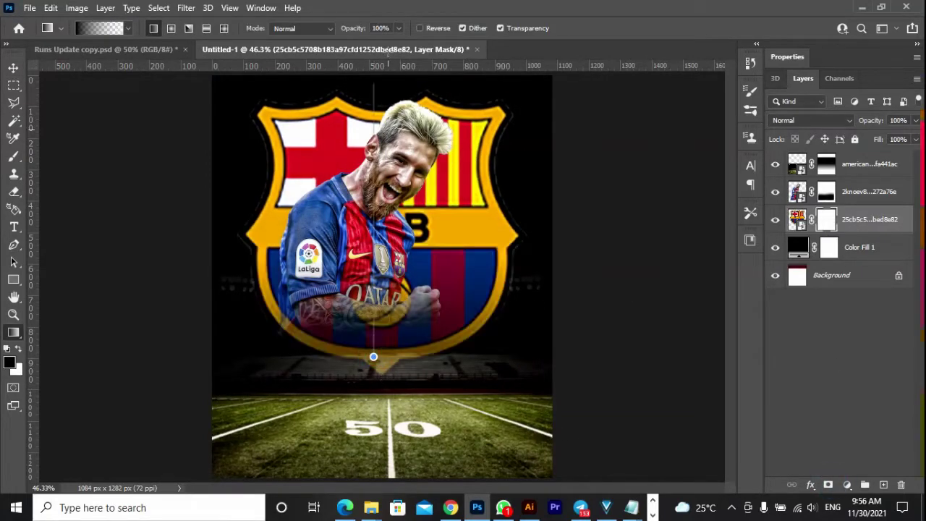
{"action": "left_click_drag", "start_coordinate": [374, 322], "coordinate": [431, 386]}
{"action": "left_click_drag", "start_coordinate": [380, 414], "coordinate": [380, 414]}
{"action": "key", "text": "v"}
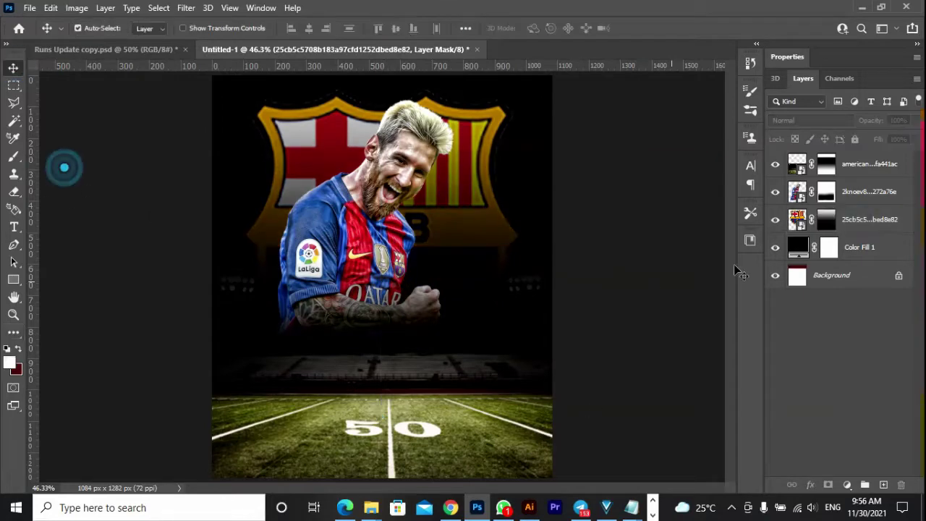
{"action": "left_click_drag", "start_coordinate": [865, 158], "coordinate": [873, 155]}
{"action": "left_click", "coordinate": [150, 205]}
Place the celebrating fifa Messi cutout, then enlarge and position it in front
{"action": "left_click", "coordinate": [29, 7]}
{"action": "left_click", "coordinate": [73, 287]}
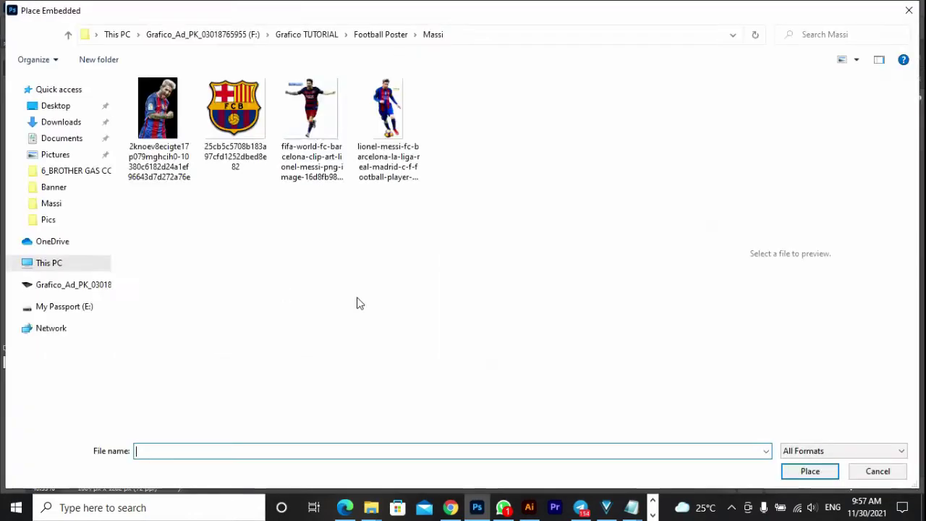
{"action": "double_click", "coordinate": [312, 132]}
{"action": "left_click_drag", "start_coordinate": [387, 348], "coordinate": [392, 407]}
{"action": "left_click_drag", "start_coordinate": [381, 224], "coordinate": [381, 199]}
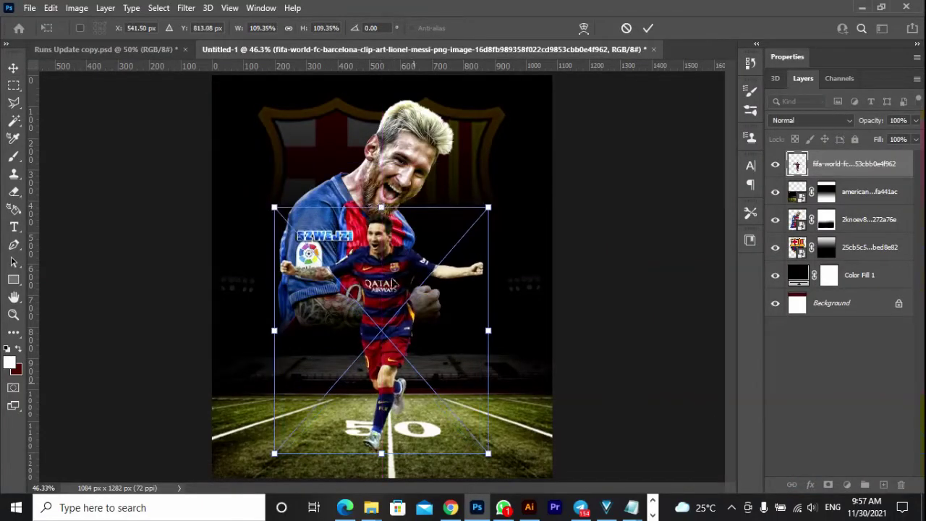
{"action": "left_click_drag", "start_coordinate": [390, 268], "coordinate": [378, 268]}
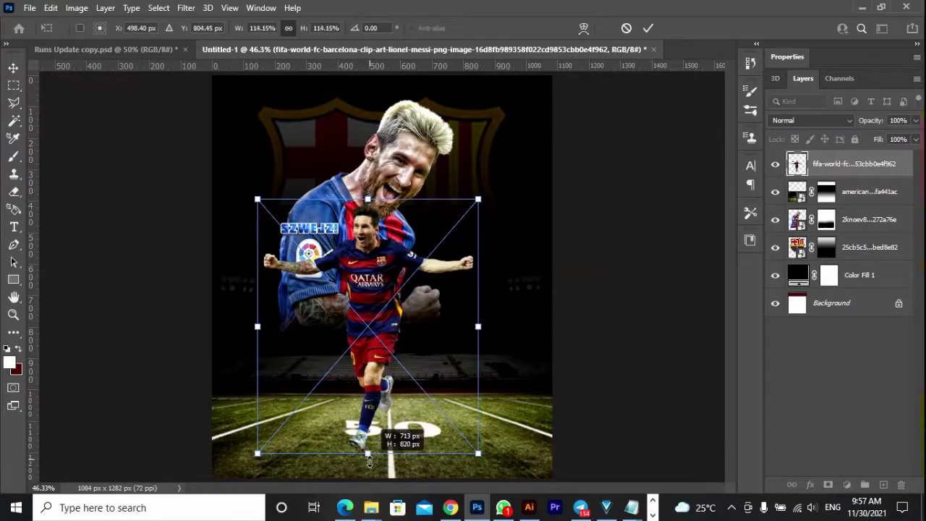
{"action": "left_click_drag", "start_coordinate": [369, 362], "coordinate": [340, 362]}
{"action": "left_click_drag", "start_coordinate": [479, 199], "coordinate": [454, 191]}
{"action": "left_click_drag", "start_coordinate": [356, 255], "coordinate": [353, 260]}
{"action": "double_click", "coordinate": [352, 261]}
Mask out the celebrating Messi's text label and nudge him left
{"action": "left_click", "coordinate": [828, 484]}
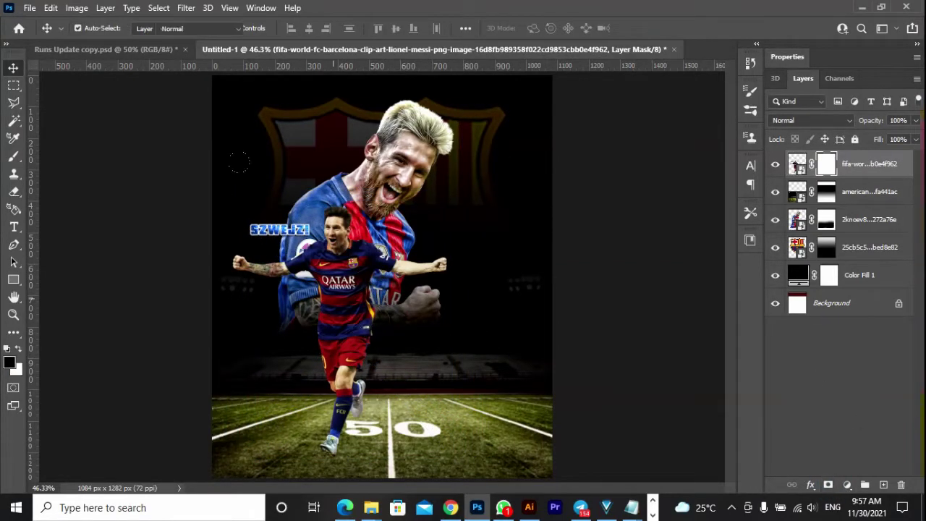
{"action": "key", "text": "b"}
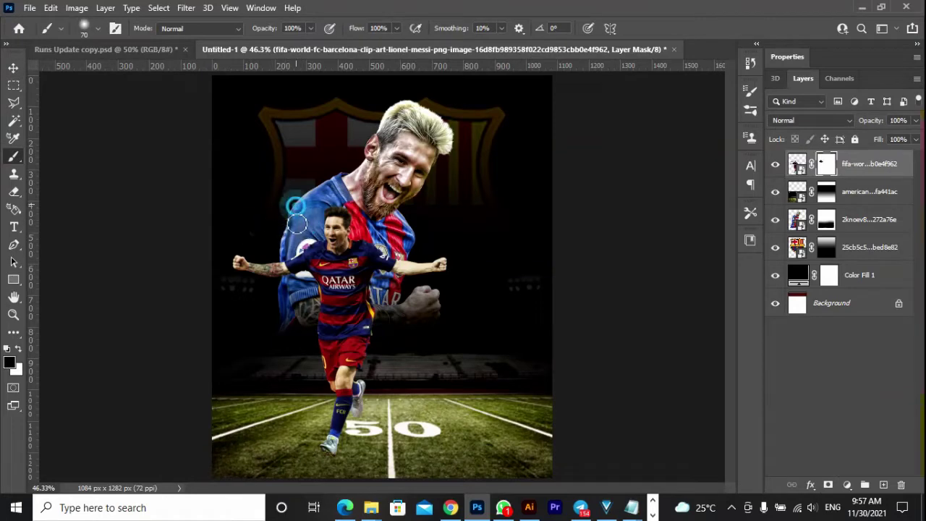
{"action": "key", "text": "v"}
{"action": "key", "text": "ctrl+2"}
{"action": "key", "text": "shift+Left"}
{"action": "key", "text": "shift+Left"}
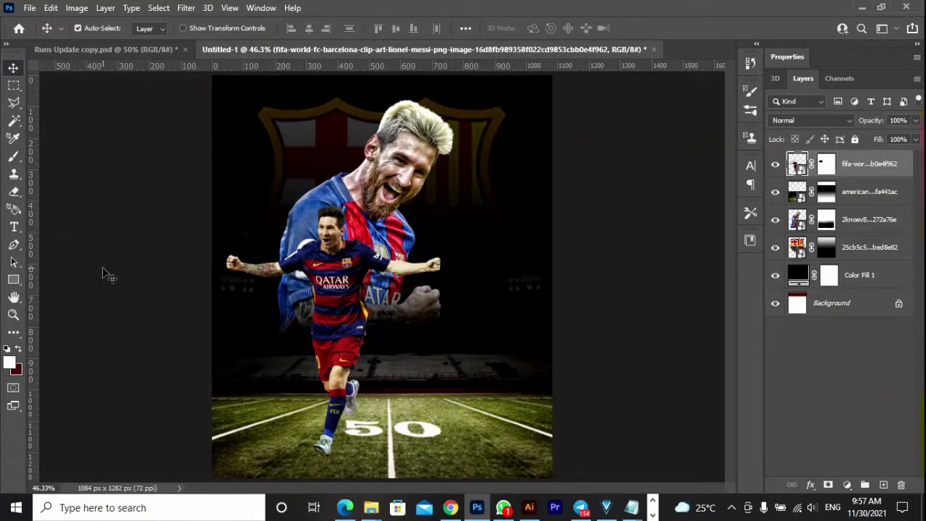
Choose the dribbling lionel-messi image to place as embedded
{"action": "key", "text": "alt+f"}
{"action": "left_click", "coordinate": [118, 290]}
{"action": "left_click", "coordinate": [388, 109]}
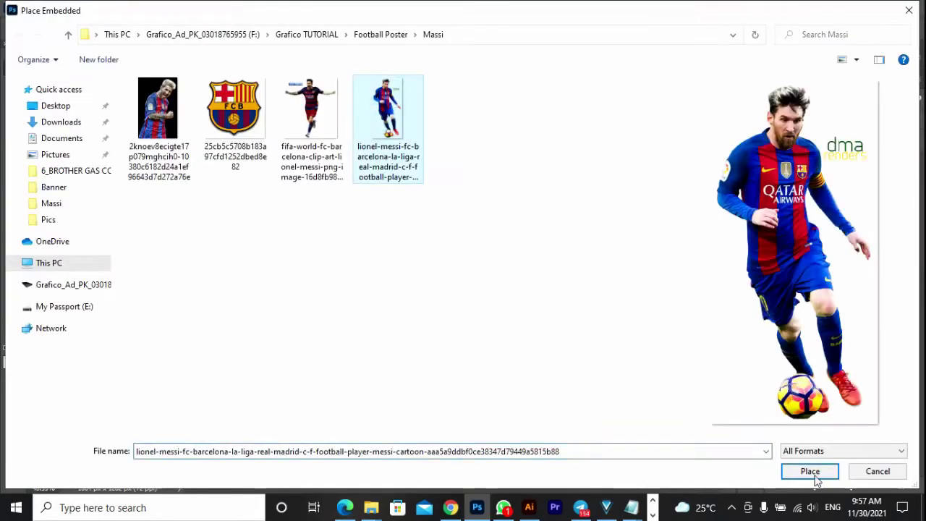
Place the dribbling Messi and position him near the bottom of the poster
{"action": "left_click", "coordinate": [814, 474]}
{"action": "left_click_drag", "start_coordinate": [405, 340], "coordinate": [416, 437]}
{"action": "left_click_drag", "start_coordinate": [426, 271], "coordinate": [452, 214]}
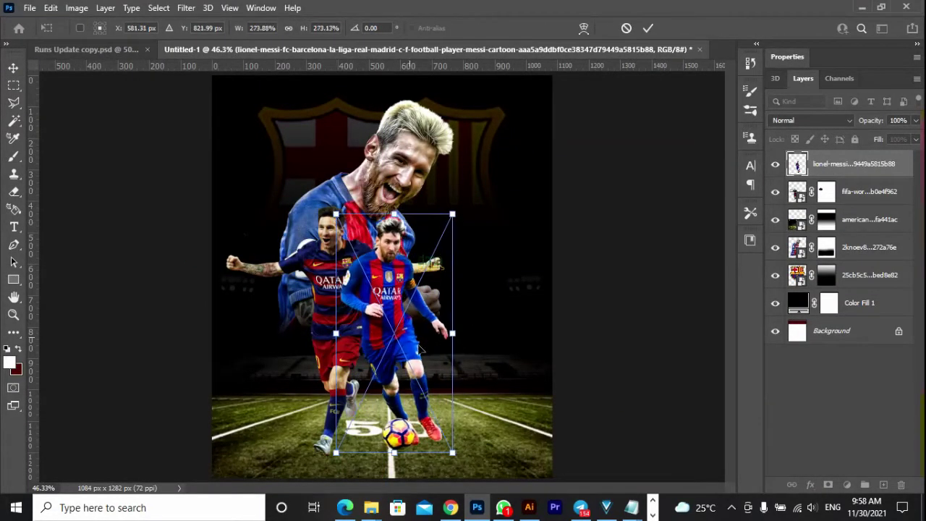
{"action": "left_click_drag", "start_coordinate": [495, 335], "coordinate": [544, 337]}
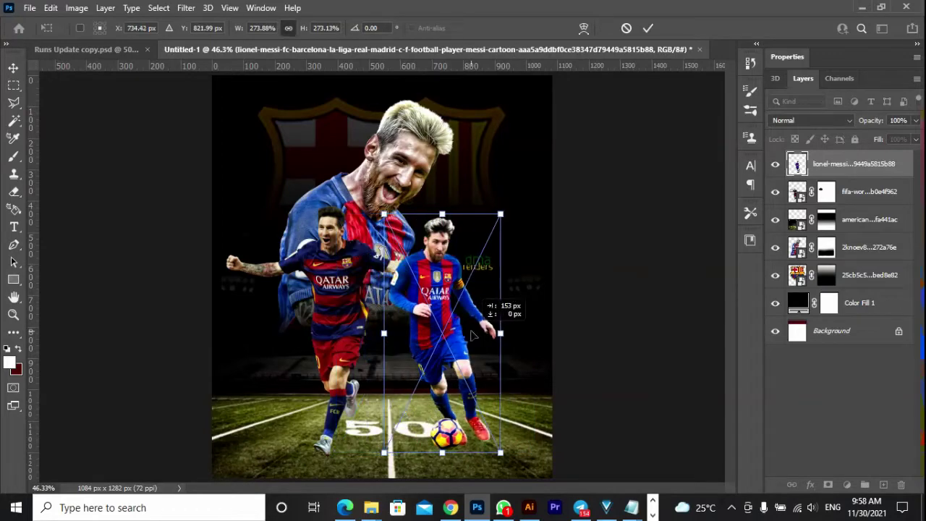
{"action": "left_click_drag", "start_coordinate": [442, 217], "coordinate": [440, 263]}
{"action": "left_click_drag", "start_coordinate": [460, 350], "coordinate": [427, 352]}
{"action": "key", "text": "Return"}
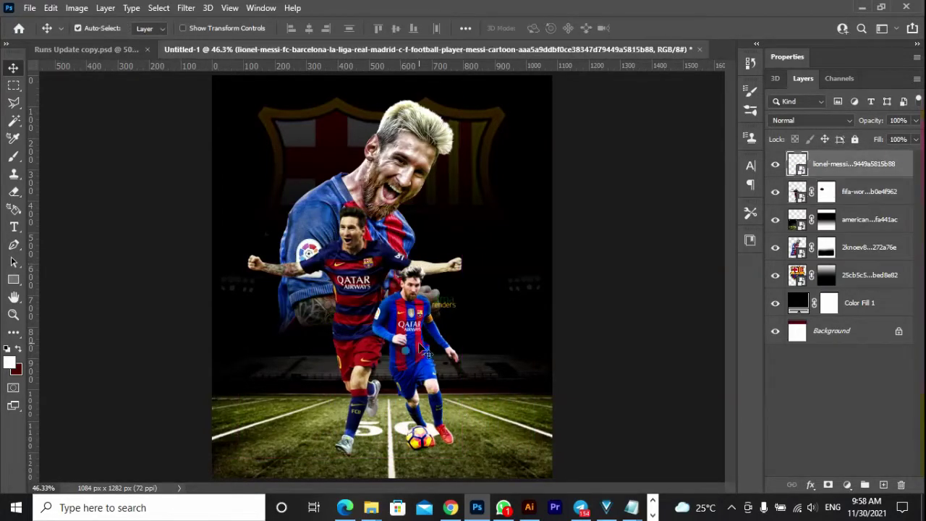
Fine-tune the dribbling Messi's size to about 204% and shift him slightly left
{"action": "key", "text": "ctrl+t"}
{"action": "left_click_drag", "start_coordinate": [458, 265], "coordinate": [455, 269]}
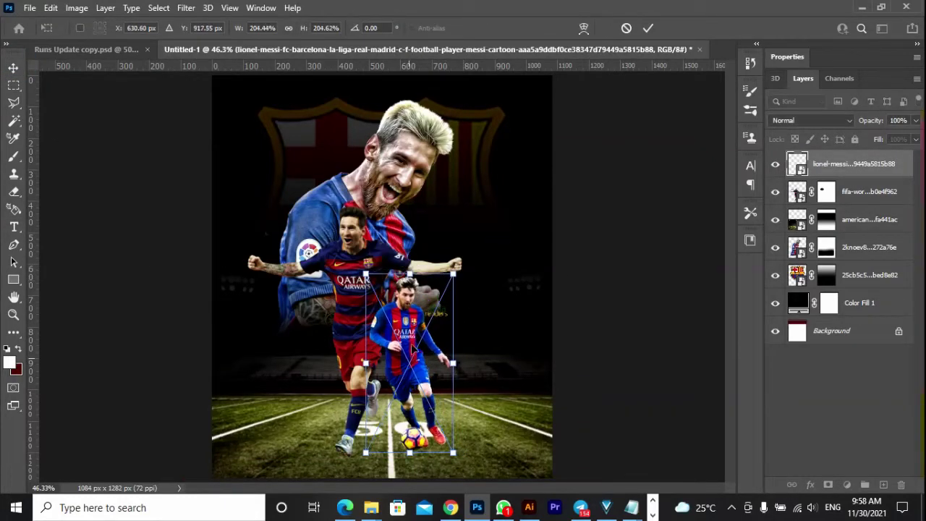
{"action": "left_click_drag", "start_coordinate": [413, 348], "coordinate": [400, 347]}
{"action": "key", "text": "Return"}
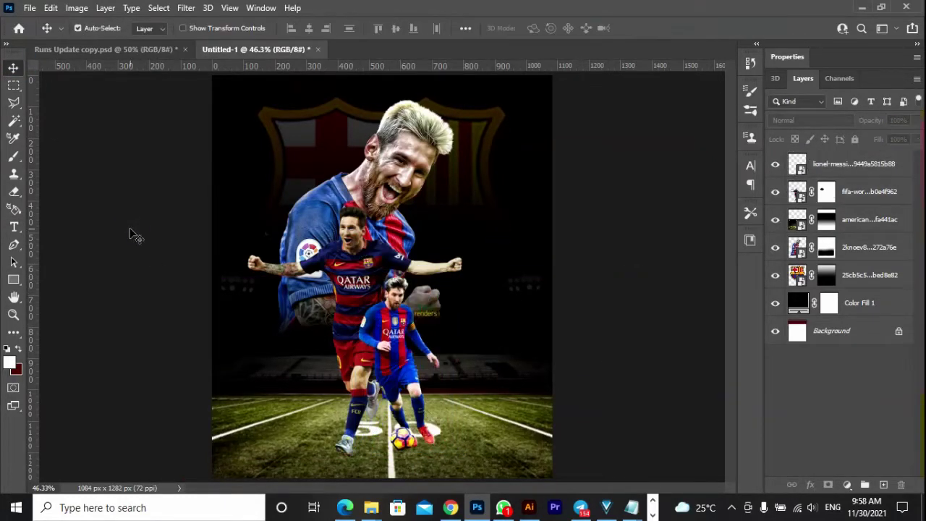
{"action": "left_click", "coordinate": [853, 164]}
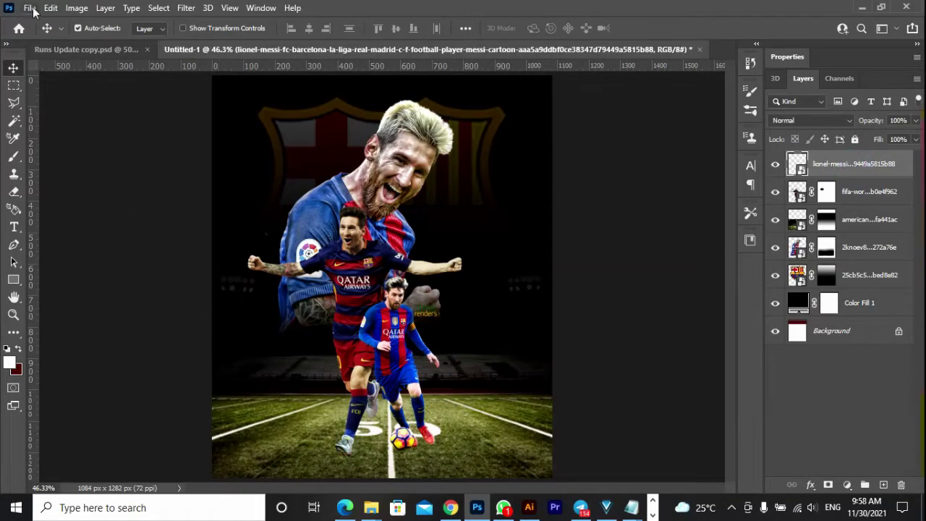
Place the cracked-ground high-definition image from the Cricket element folder
{"action": "left_click", "coordinate": [29, 7]}
{"action": "left_click", "coordinate": [83, 291]}
{"action": "left_click", "coordinate": [325, 35]}
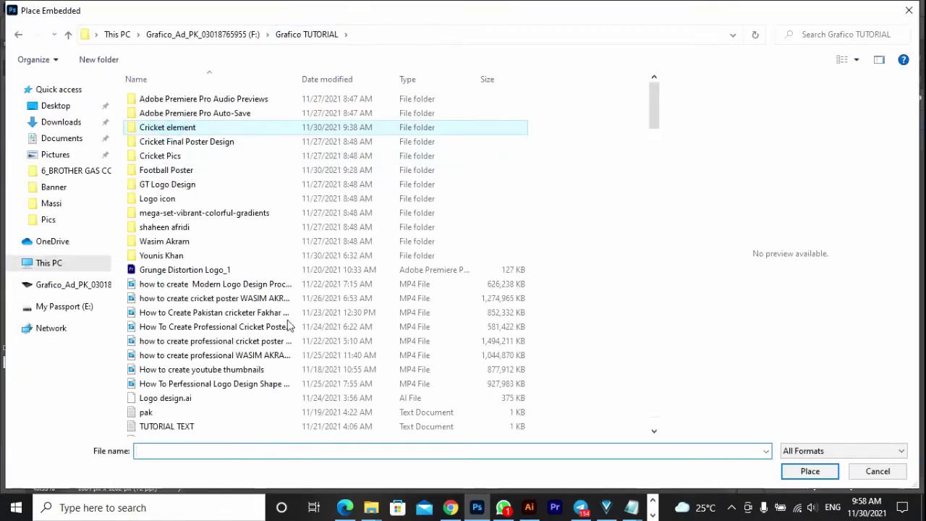
{"action": "double_click", "coordinate": [184, 126]}
{"action": "left_click", "coordinate": [382, 336]}
{"action": "scroll", "coordinate": [599, 360], "scroll_direction": "down", "scroll_amount": 3}
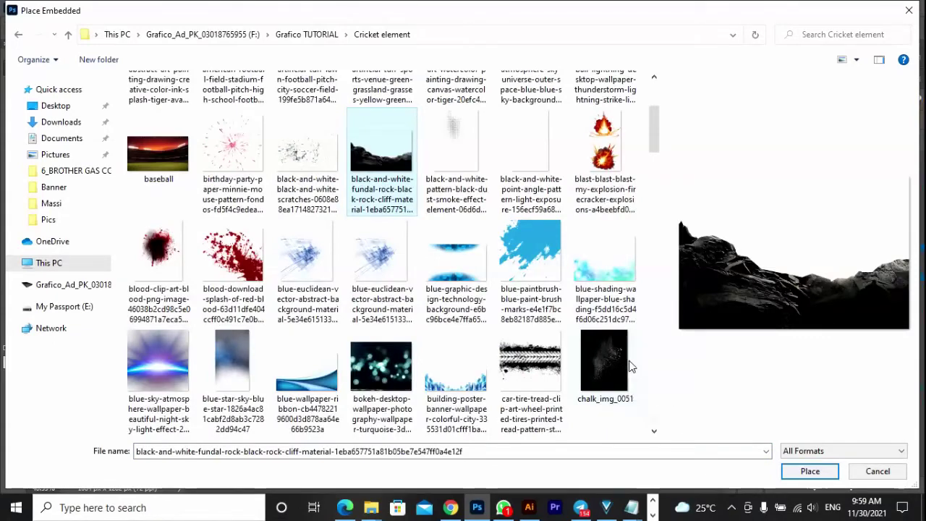
{"action": "scroll", "coordinate": [629, 366], "scroll_direction": "down", "scroll_amount": 3}
{"action": "scroll", "coordinate": [629, 366], "scroll_direction": "down", "scroll_amount": 3}
{"action": "scroll", "coordinate": [629, 366], "scroll_direction": "down", "scroll_amount": 3}
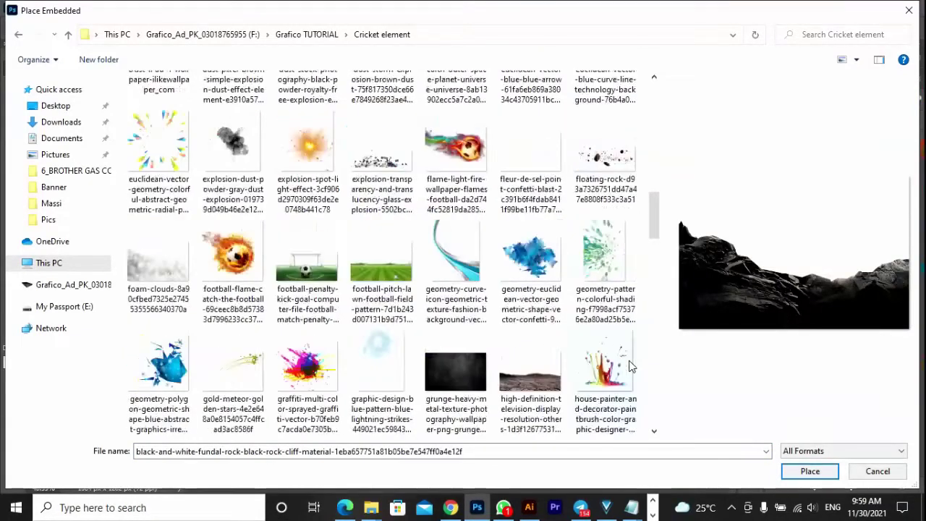
{"action": "left_click", "coordinate": [530, 373]}
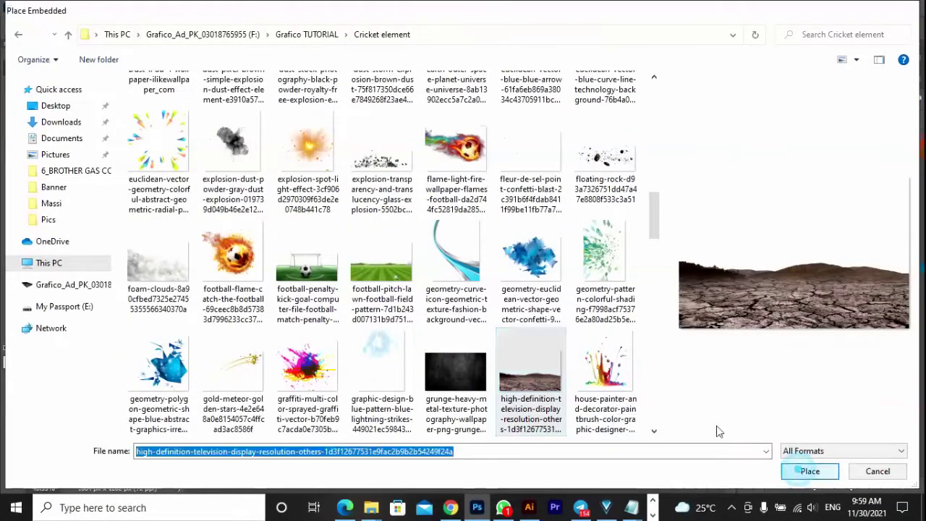
{"action": "left_click", "coordinate": [811, 471]}
Enlarge the cracked ground across the bottom, move it below the Messi cutouts, and brush its mask
{"action": "left_click_drag", "start_coordinate": [457, 350], "coordinate": [403, 423]}
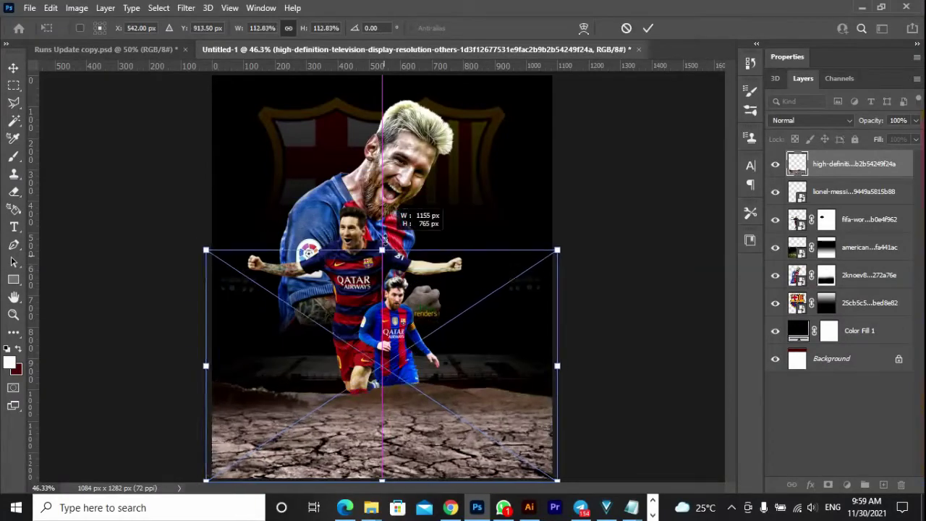
{"action": "key", "text": "Return"}
{"action": "left_click_drag", "start_coordinate": [850, 172], "coordinate": [861, 239]}
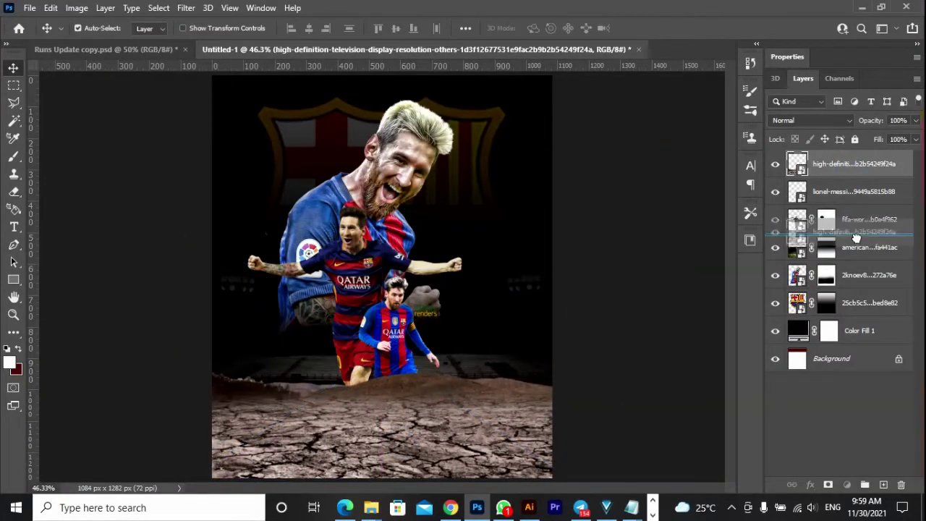
{"action": "left_click", "coordinate": [828, 485]}
{"action": "key", "text": "b"}
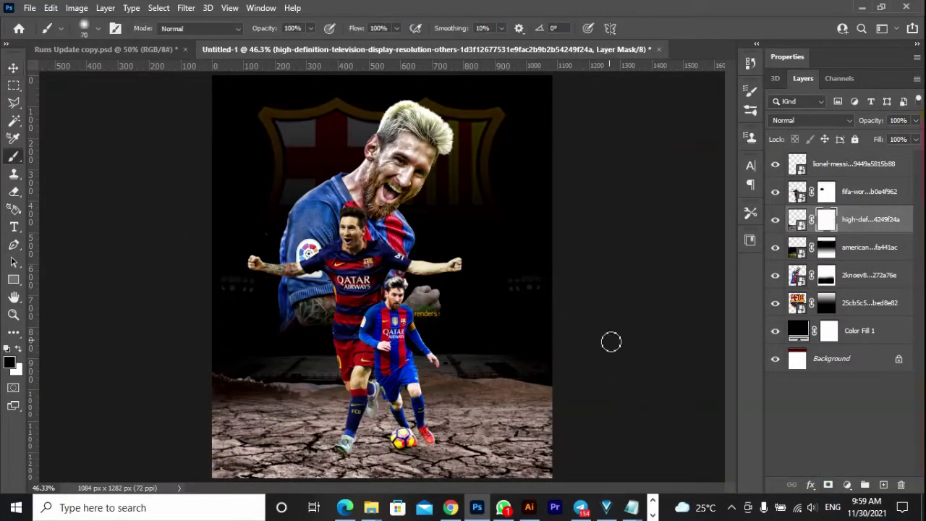
{"action": "left_click_drag", "start_coordinate": [516, 405], "coordinate": [253, 405]}
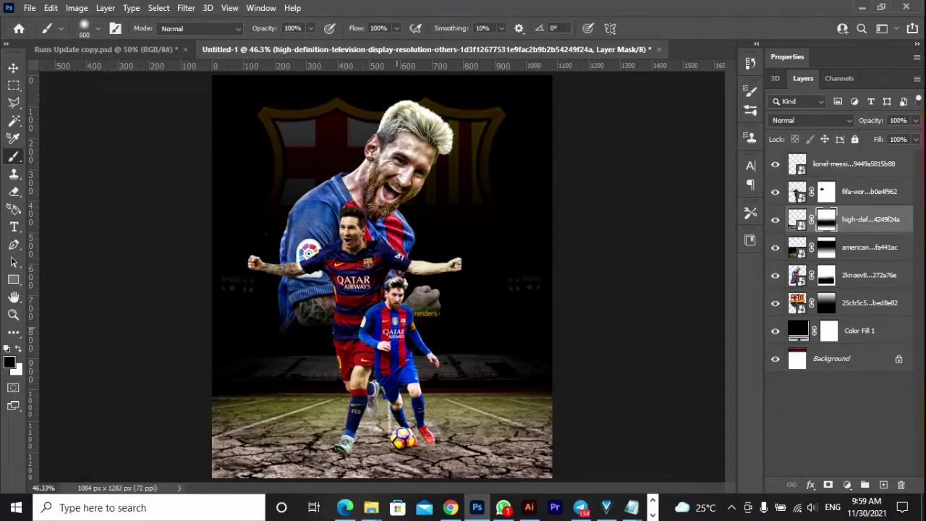
{"action": "key", "text": "v"}
Set the cracked ground layer's blend mode to Overlay
{"action": "left_click", "coordinate": [810, 120]}
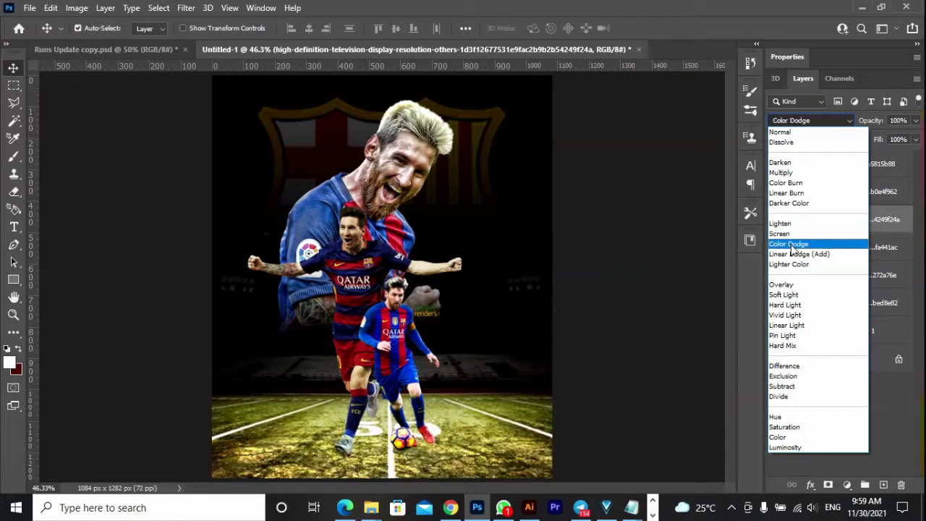
{"action": "left_click", "coordinate": [787, 284]}
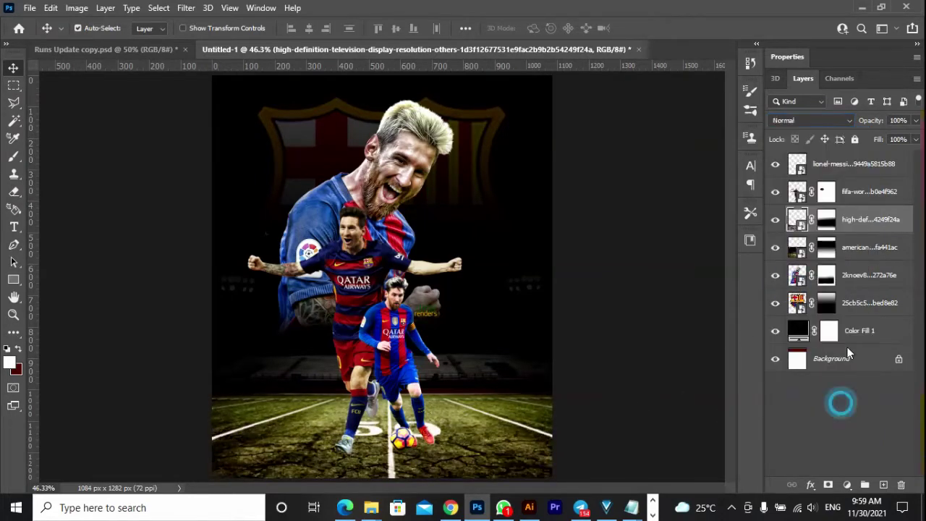
{"action": "key", "text": "alt+period"}
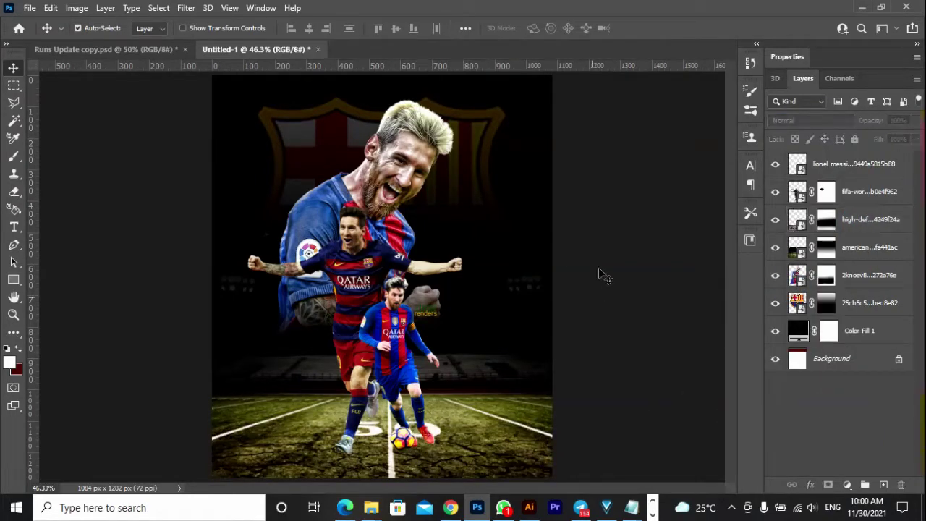
{"action": "left_click", "coordinate": [29, 8]}
{"action": "left_click", "coordinate": [91, 289]}
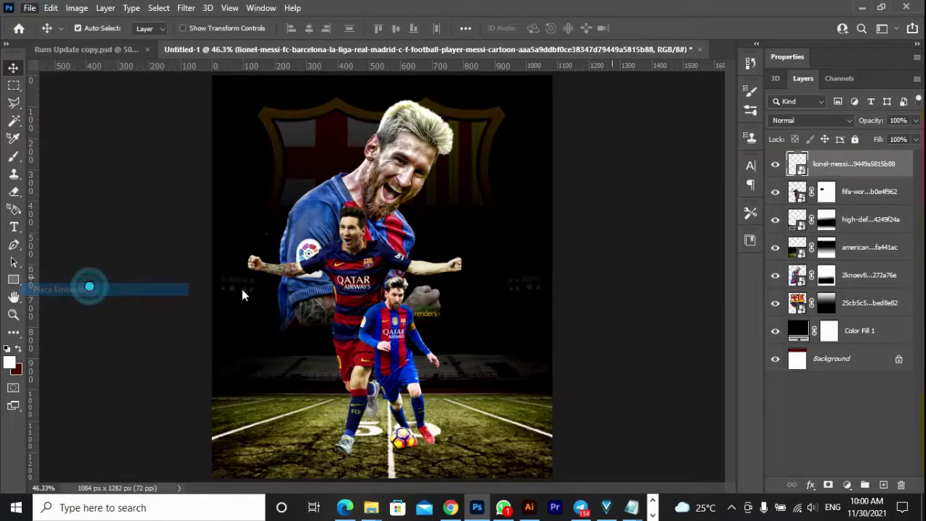
Place the ink-splash watercolor image into the poster
{"action": "scroll", "coordinate": [618, 381], "scroll_direction": "down", "scroll_amount": 5}
{"action": "scroll", "coordinate": [619, 381], "scroll_direction": "down", "scroll_amount": 2}
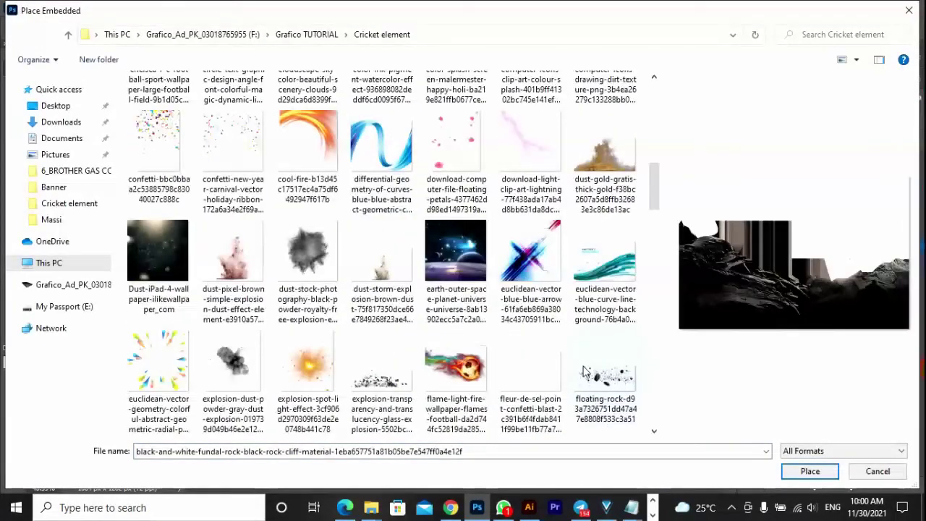
{"action": "scroll", "coordinate": [619, 381], "scroll_direction": "down", "scroll_amount": 2}
{"action": "scroll", "coordinate": [619, 381], "scroll_direction": "down", "scroll_amount": 2}
{"action": "left_click", "coordinate": [302, 274]}
{"action": "left_click", "coordinate": [817, 471]}
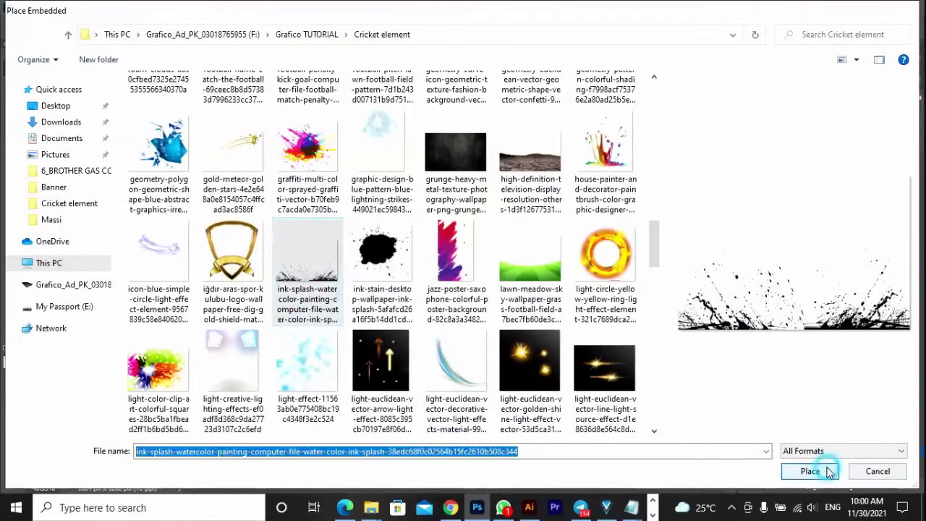
Enlarge the ink splash to about 155% over the pitch and add an empty layer on top
{"action": "left_click_drag", "start_coordinate": [407, 364], "coordinate": [394, 477]}
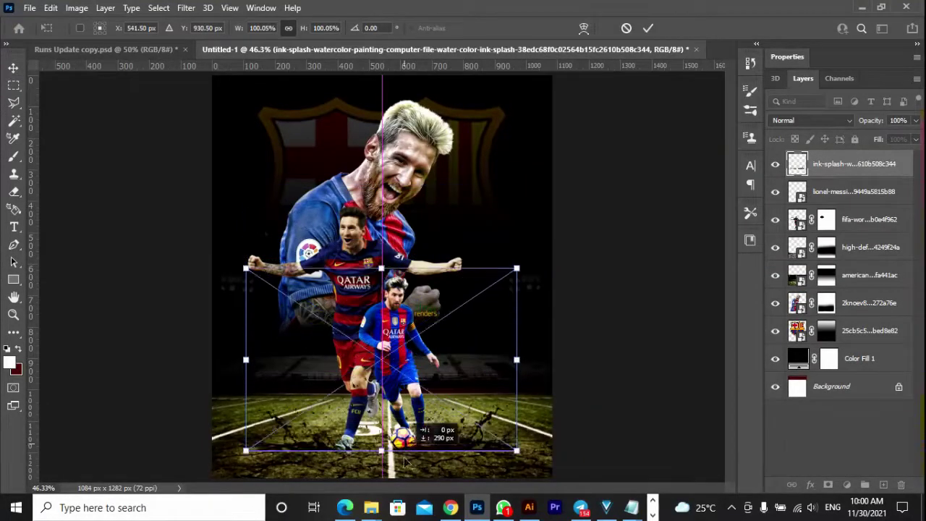
{"action": "left_click_drag", "start_coordinate": [391, 246], "coordinate": [397, 192]}
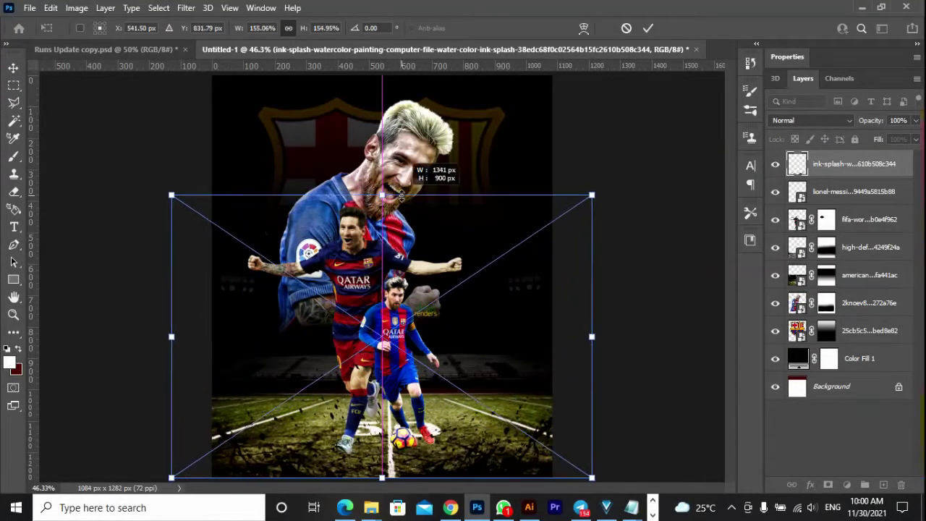
{"action": "key", "text": "Return"}
{"action": "left_click", "coordinate": [652, 331]}
{"action": "left_click", "coordinate": [832, 167]}
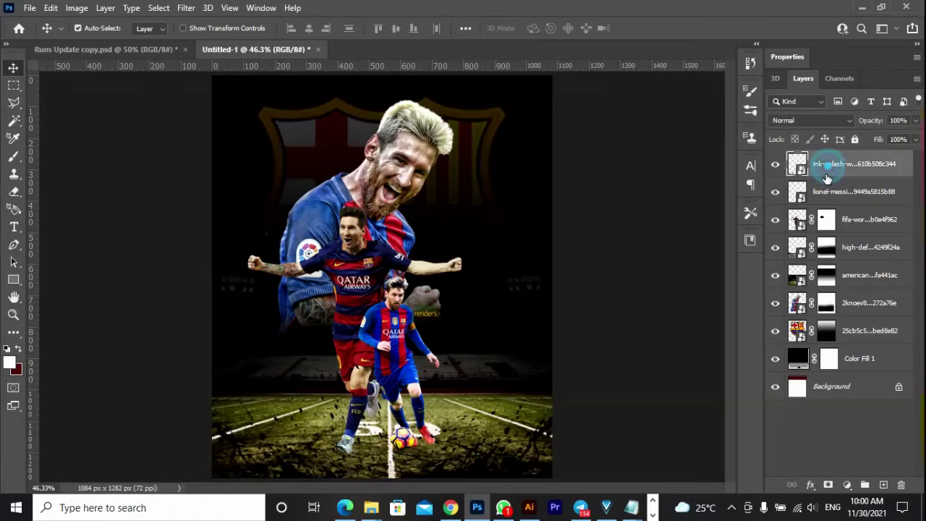
{"action": "left_click", "coordinate": [884, 485]}
Pick yellow (#fff000) and paint a big soft brush glow on Layer 1
{"action": "key", "text": "ctrl+minus"}
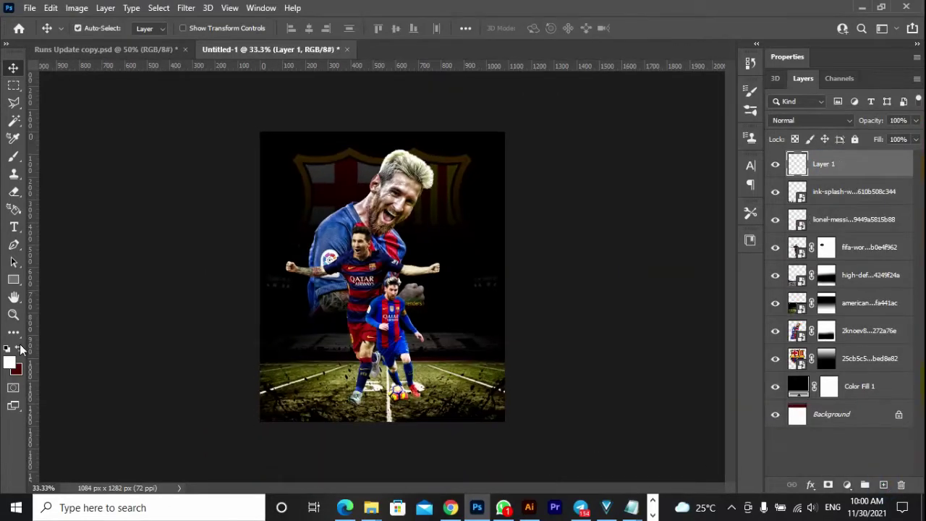
{"action": "left_click", "coordinate": [11, 363]}
{"action": "left_click", "coordinate": [758, 409]}
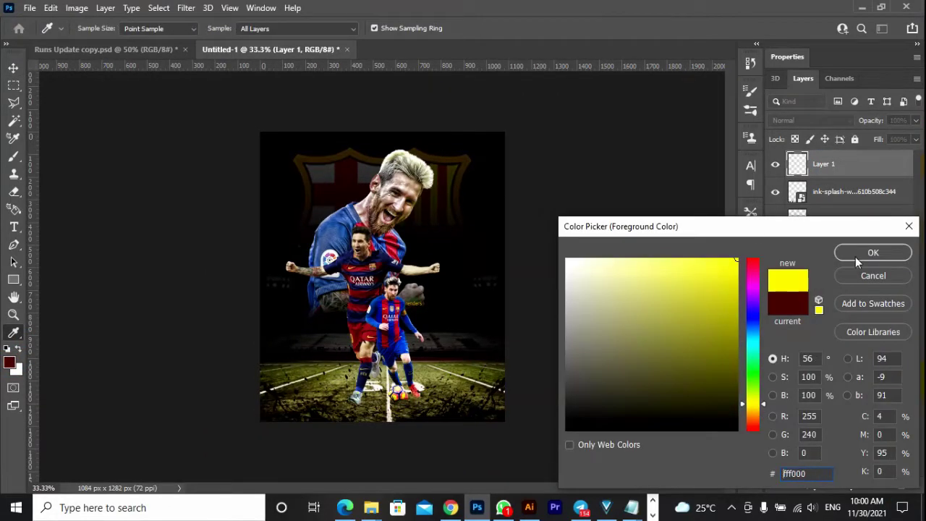
{"action": "key", "text": "Return"}
{"action": "key", "text": "v"}
{"action": "key", "text": "b"}
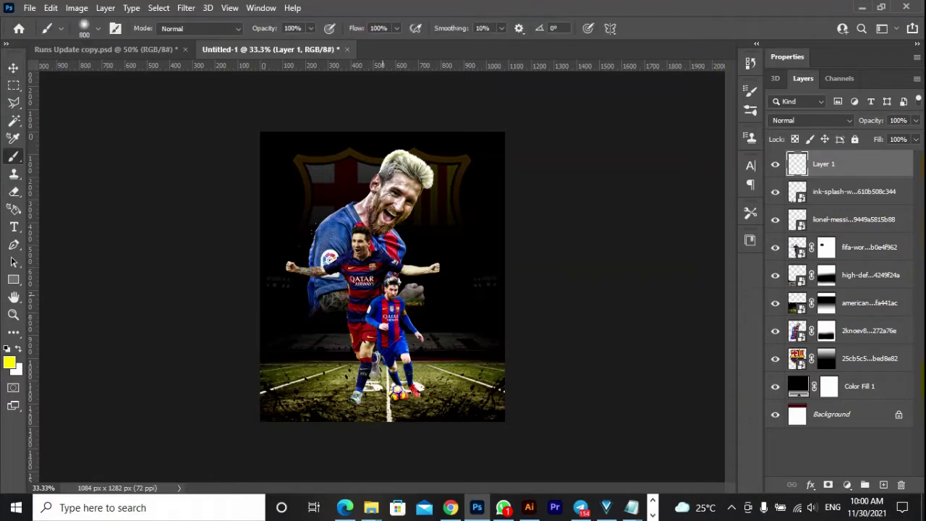
{"action": "left_click", "coordinate": [386, 269]}
Redo the yellow glow as a soft stroke at the poster's top-left corner
{"action": "key", "text": "v"}
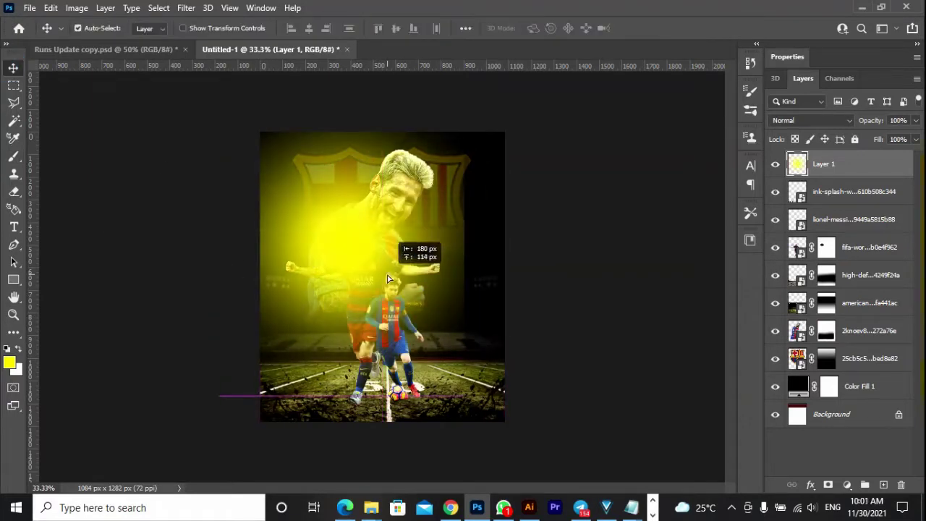
{"action": "key", "text": "ctrl+z"}
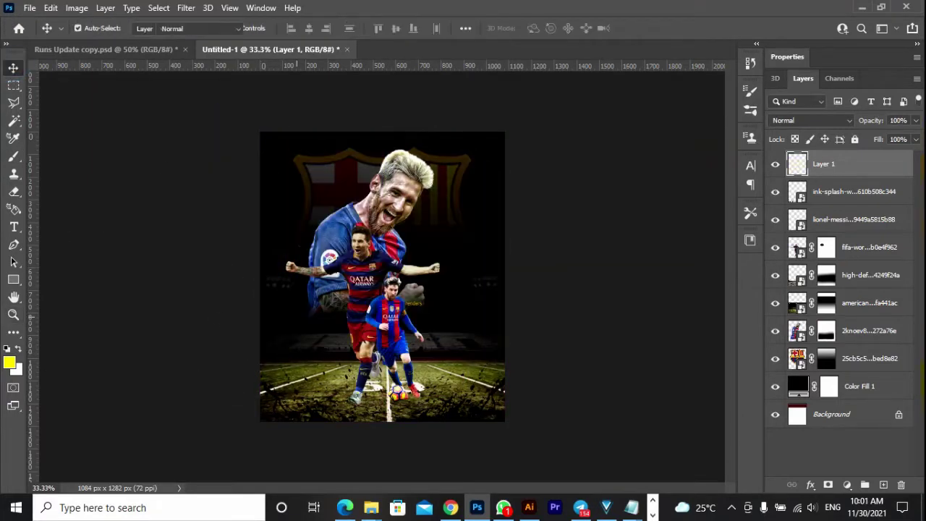
{"action": "key", "text": "b"}
{"action": "left_click", "coordinate": [262, 145]}
{"action": "key", "text": "ctrl+z"}
{"action": "key", "text": "ctrl+shift+z"}
{"action": "key", "text": "v"}
Scale the glow larger past the top-left corner with Free Transform, and add a new layer
{"action": "key", "text": "ctrl+t"}
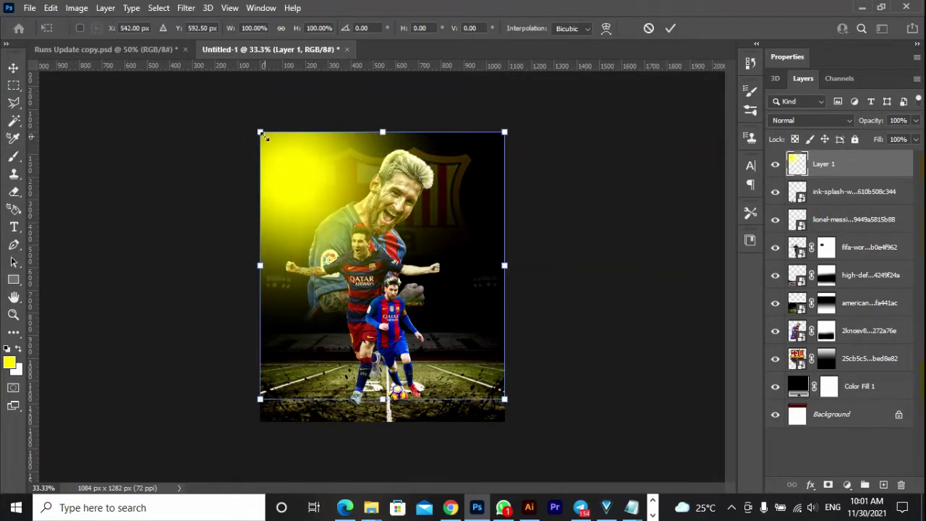
{"action": "left_click_drag", "start_coordinate": [262, 134], "coordinate": [215, 87]}
{"action": "key", "text": "Return"}
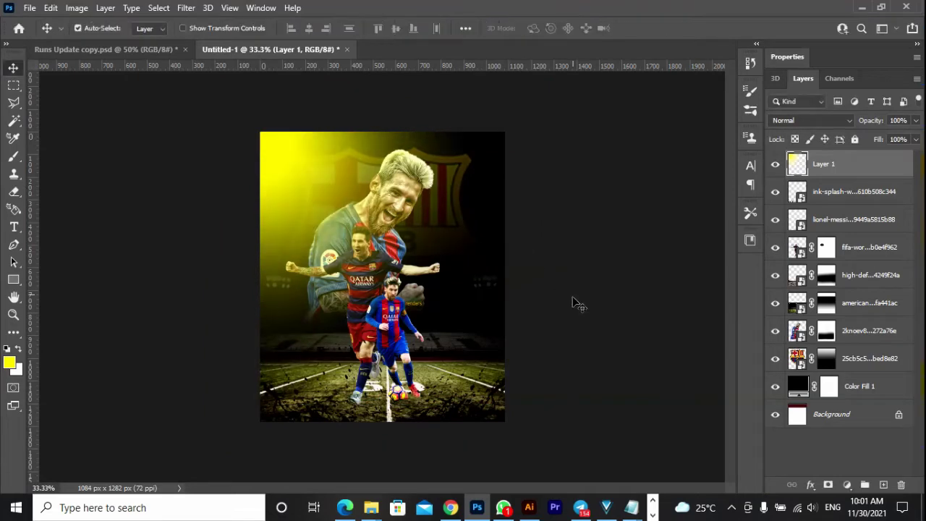
{"action": "left_click", "coordinate": [868, 330]}
Clip the new Layer 2 to the big Messi layer and zoom in on his head
{"action": "left_click", "coordinate": [884, 484]}
{"action": "right_click", "coordinate": [839, 330]}
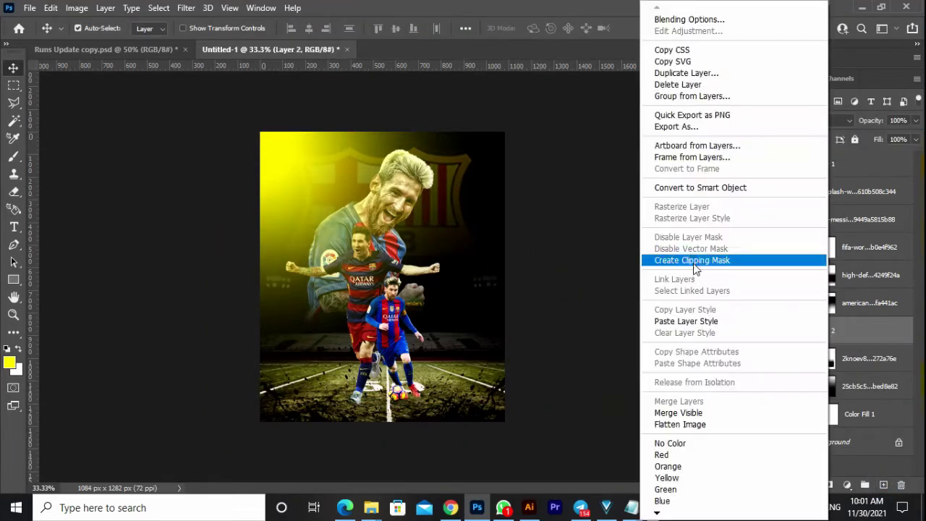
{"action": "left_click", "coordinate": [695, 260]}
{"action": "key", "text": "z"}
{"action": "left_click", "coordinate": [377, 237]}
Paint yellow rim light on big Messi's edges and set Layer 2 to Overlay
{"action": "key", "text": "b"}
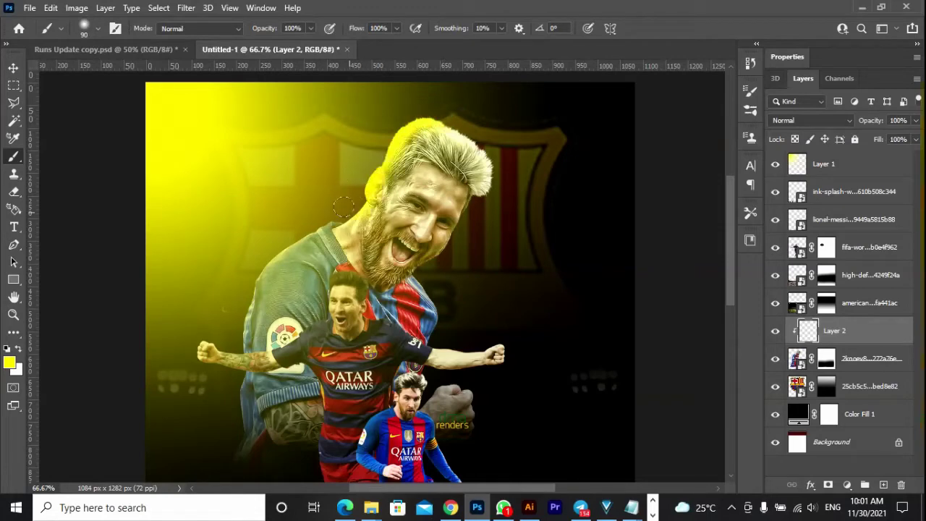
{"action": "key", "text": "v"}
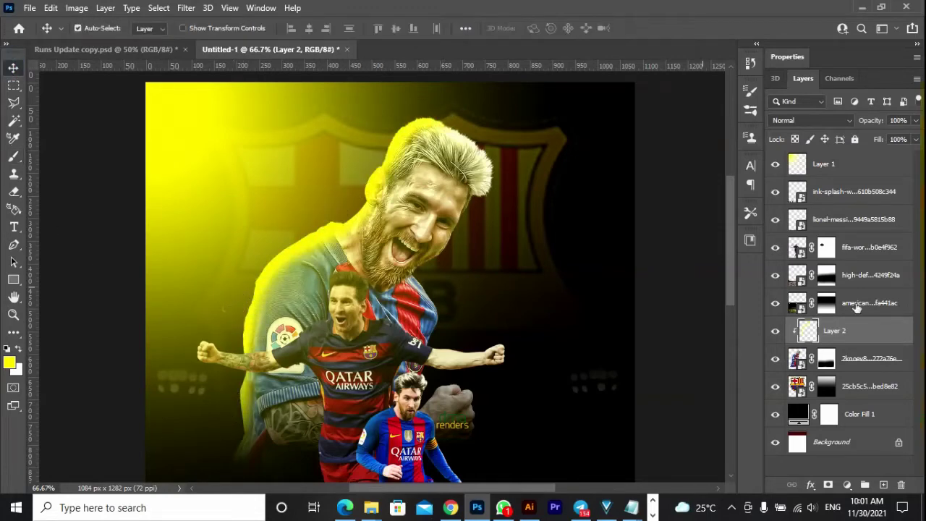
{"action": "left_click", "coordinate": [811, 120]}
{"action": "left_click", "coordinate": [791, 283]}
{"action": "left_click", "coordinate": [774, 335]}
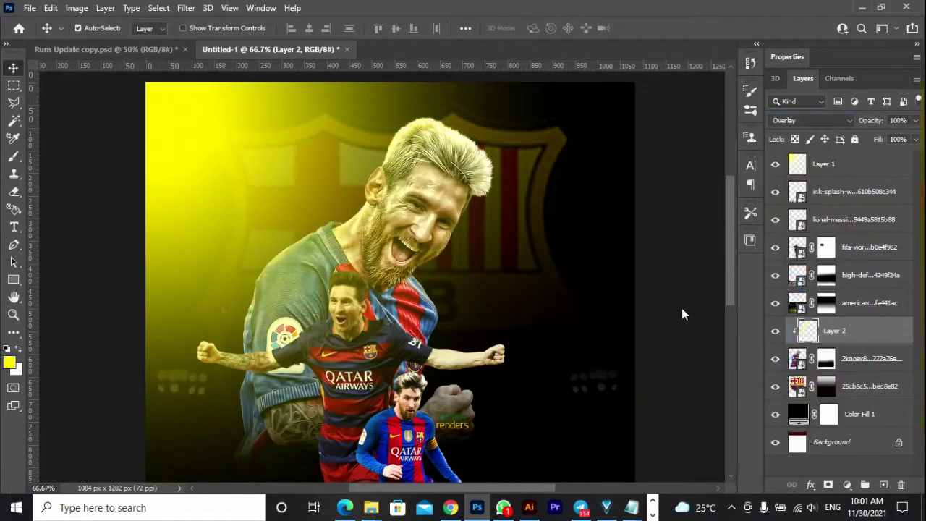
{"action": "left_click", "coordinate": [678, 309]}
Move the yellow glow Layer 1 down the stack beneath the upper cutouts
{"action": "scroll", "coordinate": [483, 334], "scroll_direction": "down", "scroll_amount": 3}
{"action": "left_click", "coordinate": [851, 254]}
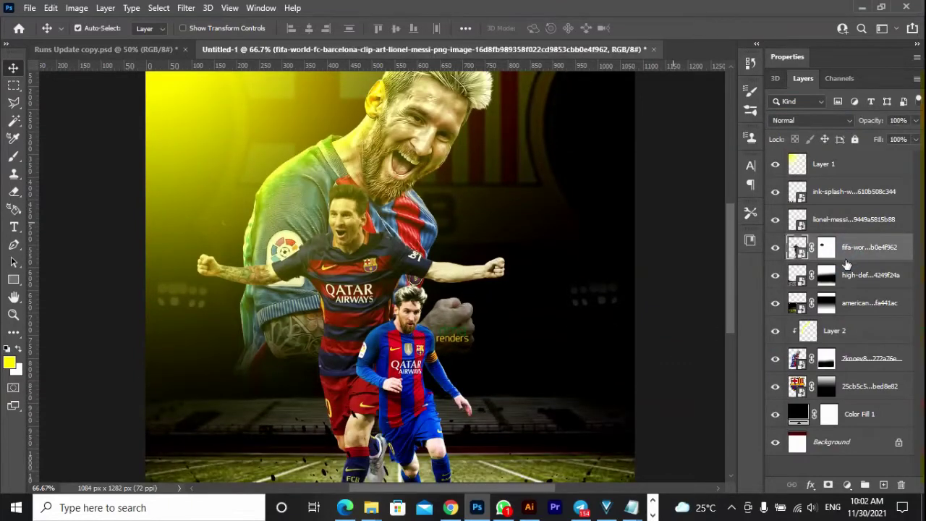
{"action": "left_click", "coordinate": [843, 174]}
{"action": "left_click_drag", "start_coordinate": [843, 174], "coordinate": [858, 319]}
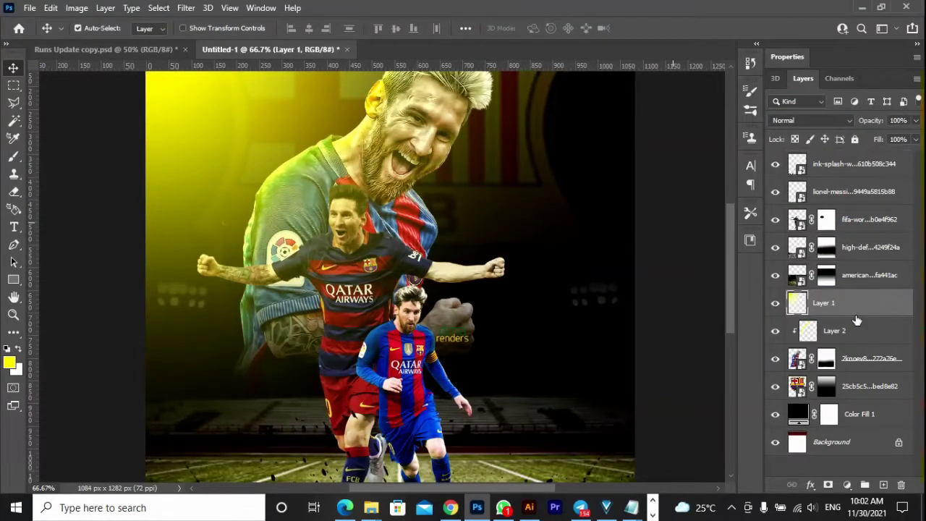
{"action": "key", "text": "z"}
{"action": "key", "text": "ctrl+0"}
{"action": "left_click", "coordinate": [13, 67]}
{"action": "left_click", "coordinate": [856, 221]}
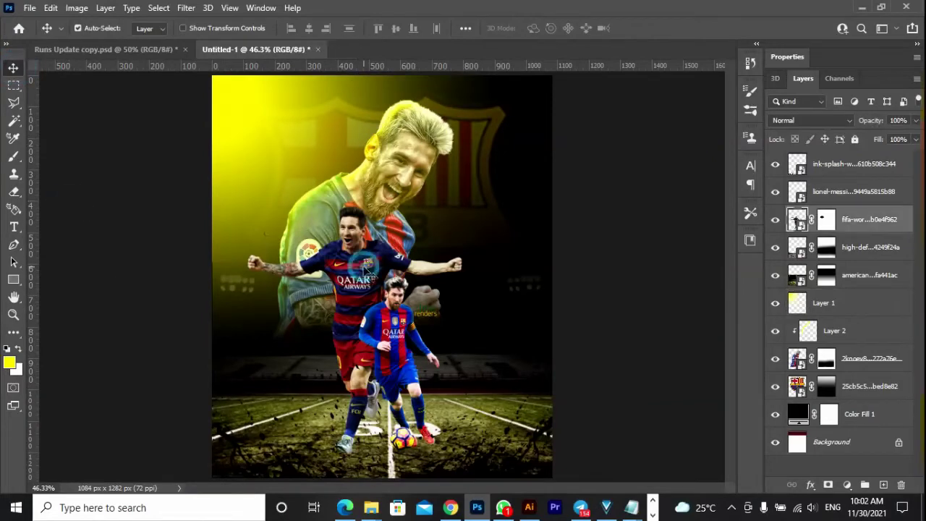
Add Layer 3 clipped to the arms-outstretched Messi, viewed at 100%
{"action": "left_click", "coordinate": [883, 485]}
{"action": "right_click", "coordinate": [837, 214]}
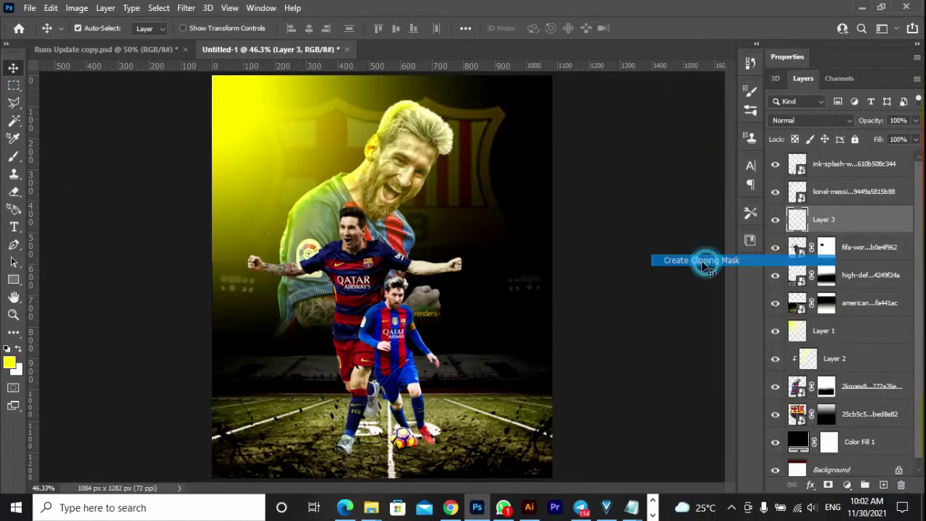
{"action": "left_click", "coordinate": [702, 258]}
{"action": "key", "text": "z"}
{"action": "key", "text": "ctrl+1"}
{"action": "key", "text": "b"}
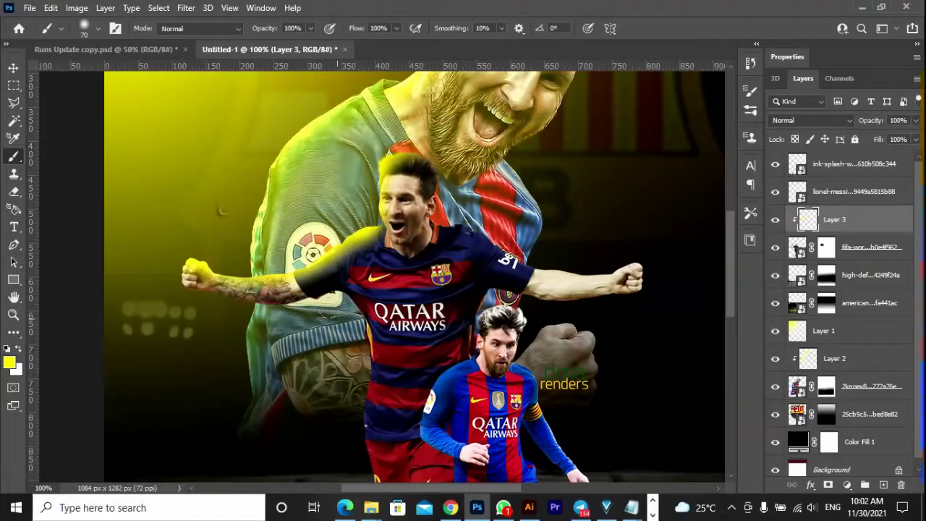
Brush yellow along his arm edges and set Layer 3 to Overlay
{"action": "scroll", "coordinate": [336, 322], "scroll_direction": "down", "scroll_amount": 3}
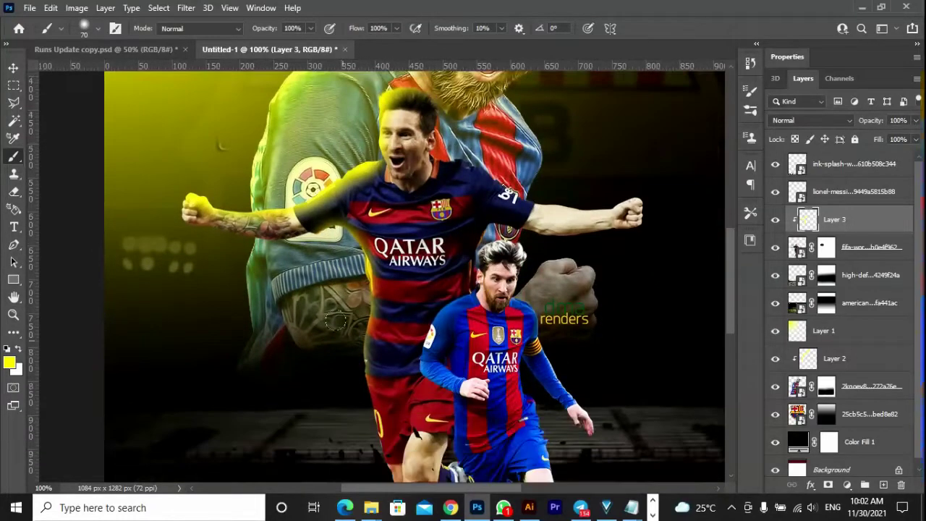
{"action": "scroll", "coordinate": [280, 386], "scroll_direction": "down", "scroll_amount": 3}
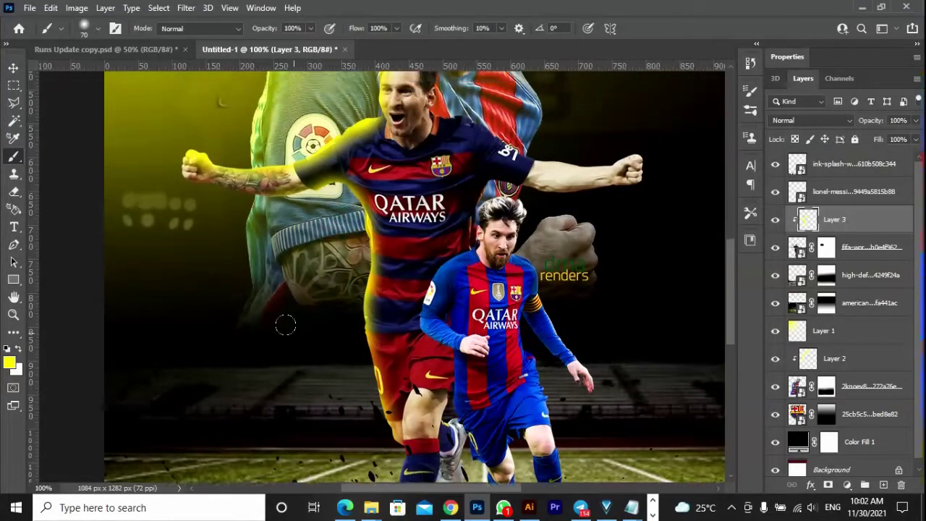
{"action": "scroll", "coordinate": [285, 324], "scroll_direction": "up", "scroll_amount": 5}
{"action": "key", "text": "v"}
{"action": "left_click", "coordinate": [811, 120]}
{"action": "left_click", "coordinate": [796, 288]}
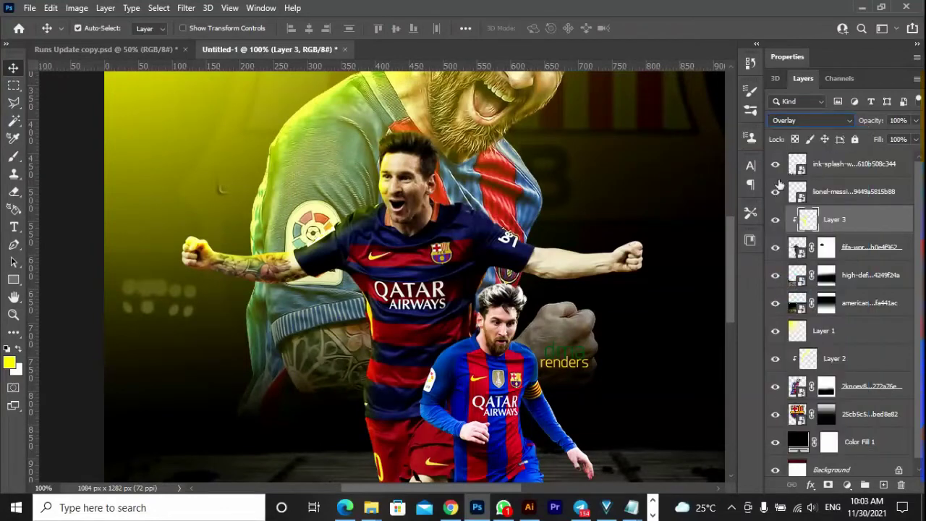
Reframe the poster at 66.7% and select the big Messi layer's mask
{"action": "key", "text": "z"}
{"action": "left_click", "coordinate": [405, 27]}
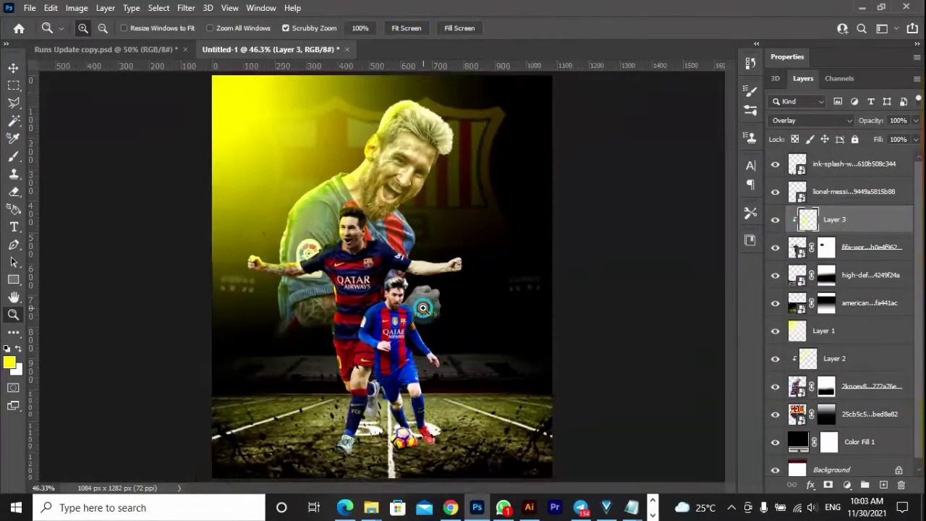
{"action": "left_click", "coordinate": [243, 303]}
{"action": "key", "text": "v"}
{"action": "left_click_drag", "start_coordinate": [408, 290], "coordinate": [457, 289]}
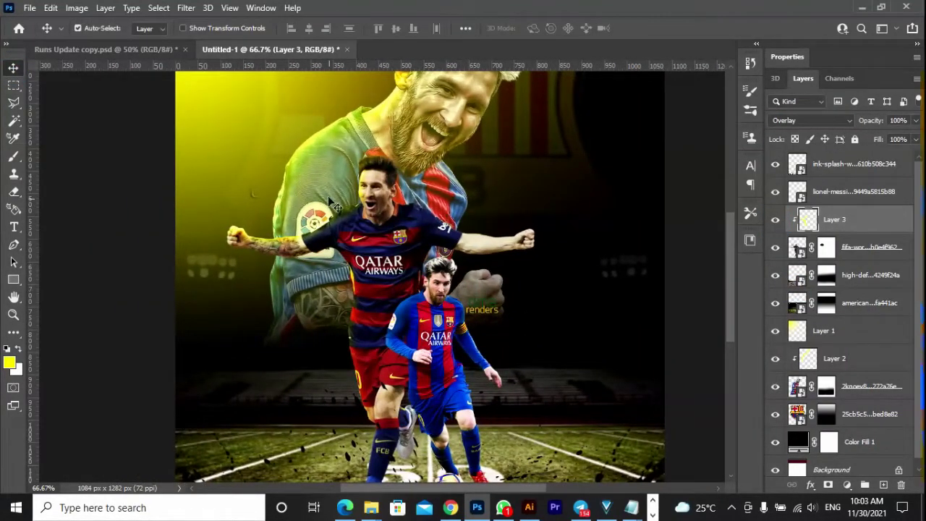
{"action": "scroll", "coordinate": [869, 391], "scroll_direction": "down", "scroll_amount": 1}
{"action": "left_click", "coordinate": [826, 383]}
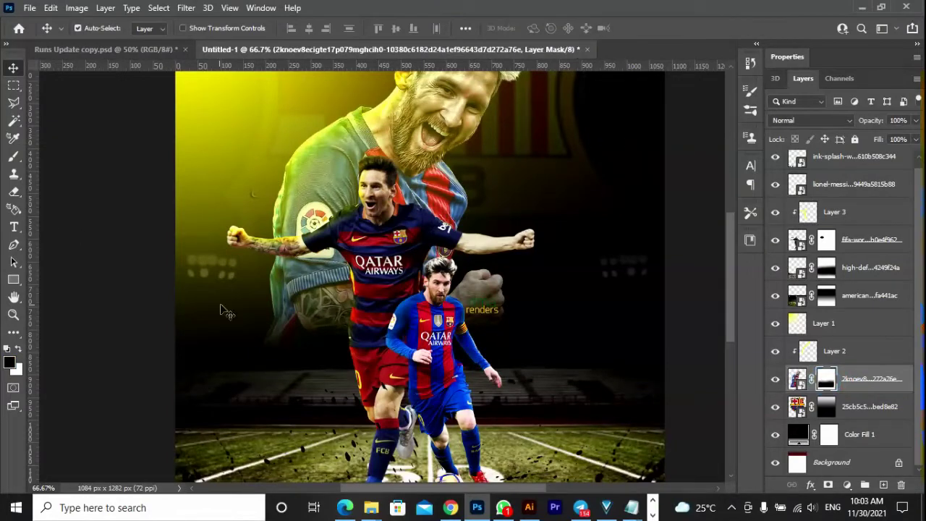
Choose the rough 250 textured brush tip in Brush Settings
{"action": "left_click", "coordinate": [14, 157]}
{"action": "left_click", "coordinate": [750, 91]}
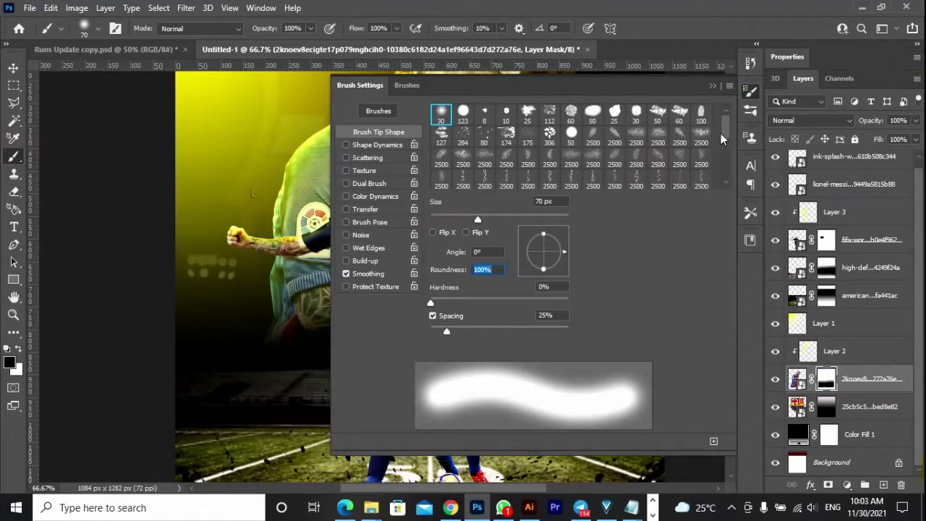
{"action": "left_click_drag", "start_coordinate": [702, 455], "coordinate": [702, 479]}
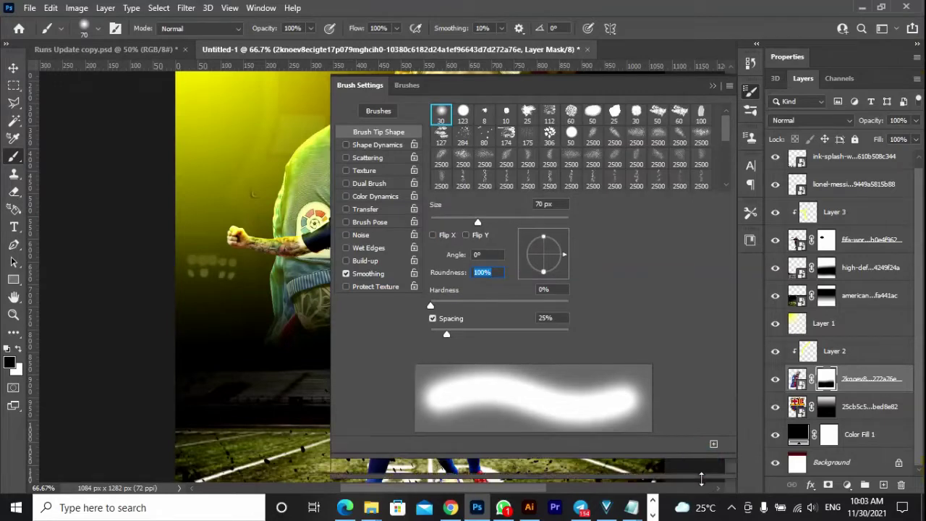
{"action": "left_click", "coordinate": [729, 86]}
{"action": "left_click", "coordinate": [682, 272]}
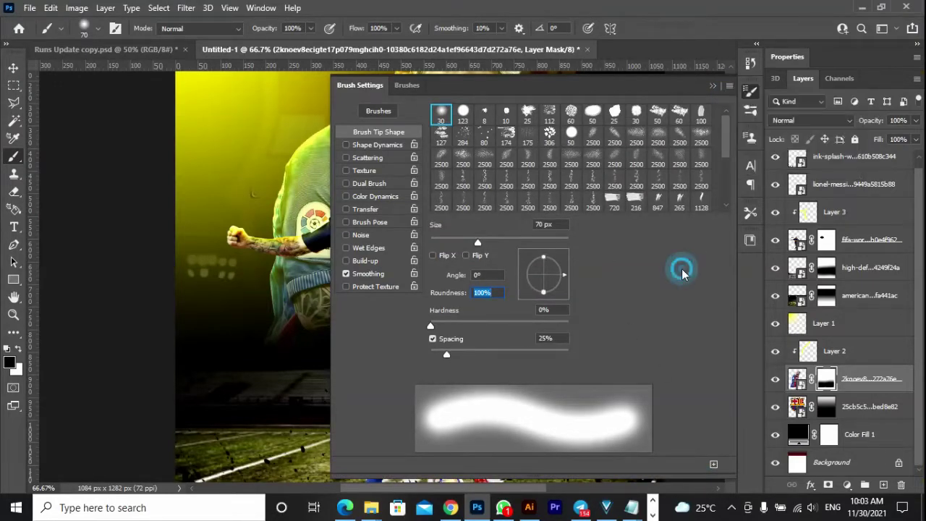
{"action": "left_click", "coordinate": [635, 160]}
{"action": "scroll", "coordinate": [615, 173], "scroll_direction": "down", "scroll_amount": 1}
{"action": "scroll", "coordinate": [578, 188], "scroll_direction": "down", "scroll_amount": 1}
{"action": "left_click", "coordinate": [570, 198]}
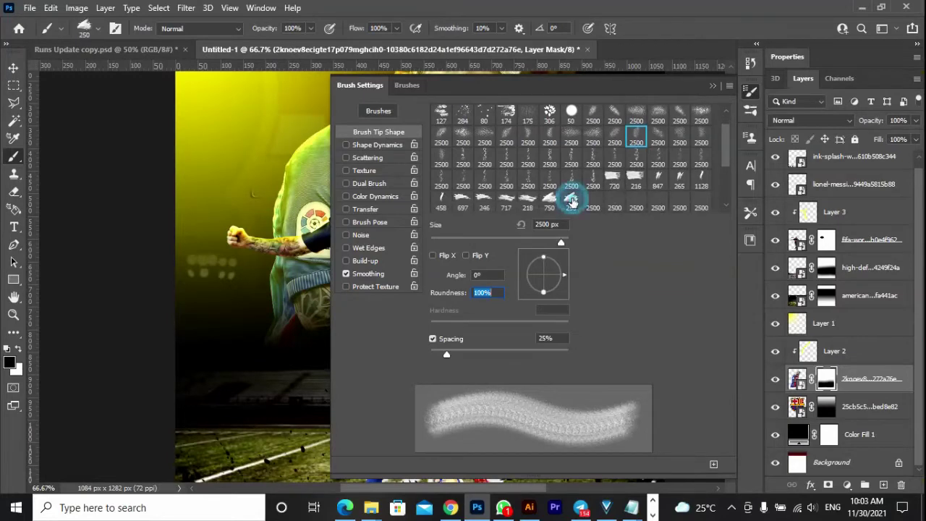
{"action": "left_click", "coordinate": [713, 86]}
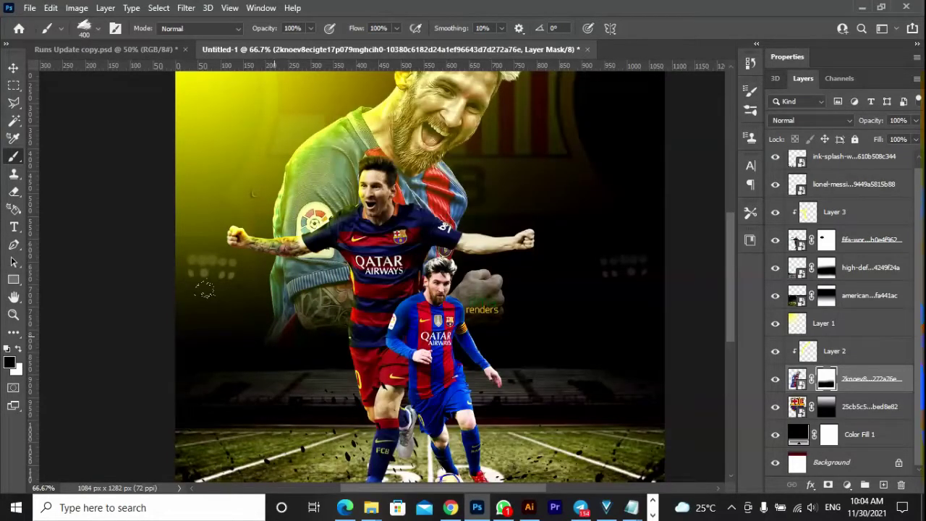
Paint black on the big Messi mask left of his lower arm and torso
{"action": "mouse_move", "coordinate": [268, 290]}
{"action": "left_mouse_down"}
{"action": "mouse_move", "coordinate": [318, 343]}
{"action": "mouse_move", "coordinate": [340, 322]}
{"action": "left_mouse_up"}
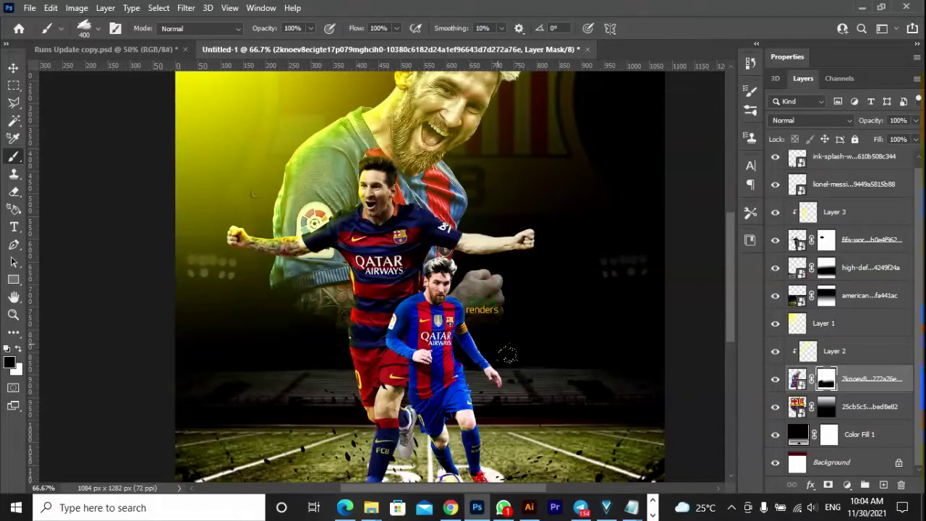
{"action": "left_click", "coordinate": [97, 29]}
{"action": "key", "text": "Escape"}
{"action": "left_click_drag", "start_coordinate": [326, 298], "coordinate": [270, 283]}
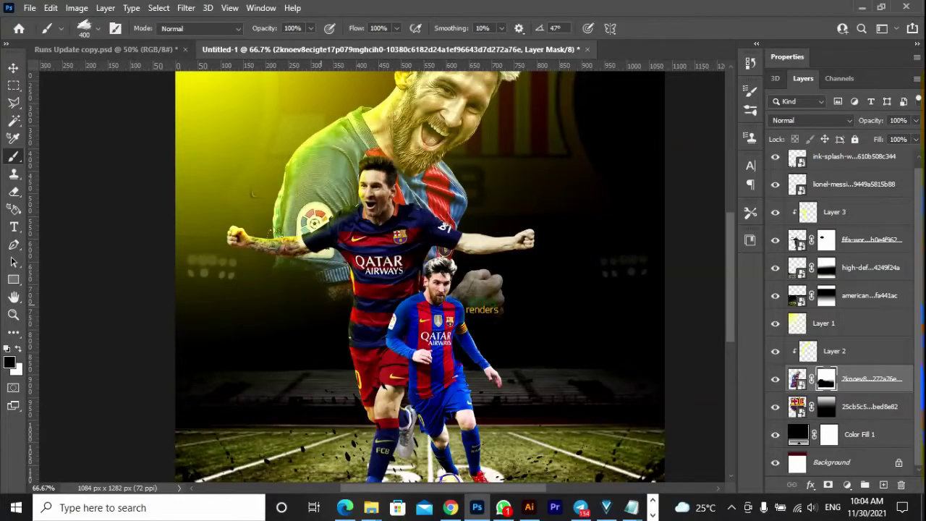
{"action": "scroll", "coordinate": [269, 310], "scroll_direction": "down", "scroll_amount": 2}
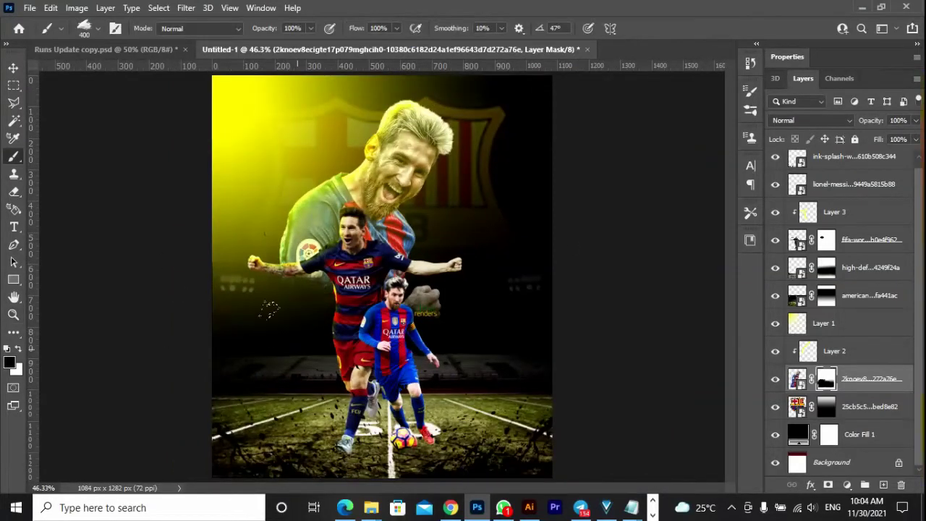
{"action": "left_click", "coordinate": [320, 307]}
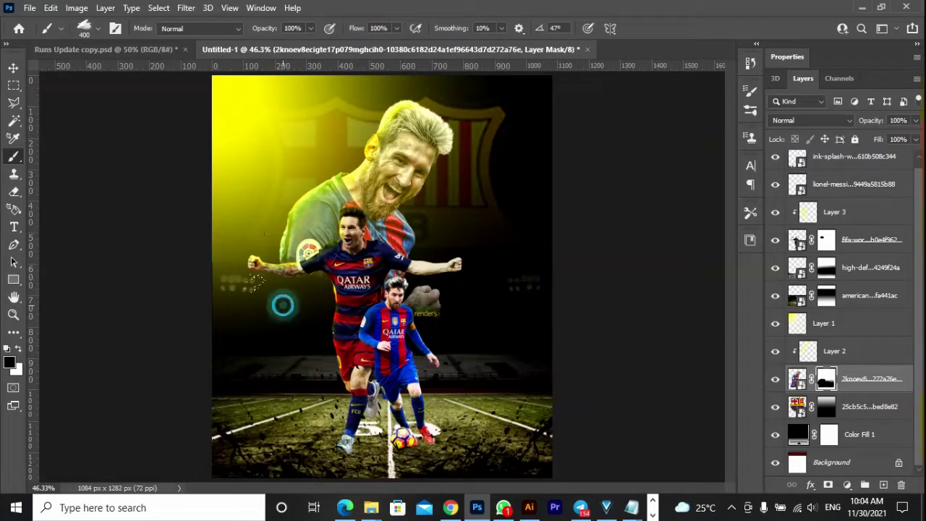
{"action": "key", "text": "v"}
{"action": "left_click_drag", "start_coordinate": [344, 83], "coordinate": [405, 83]}
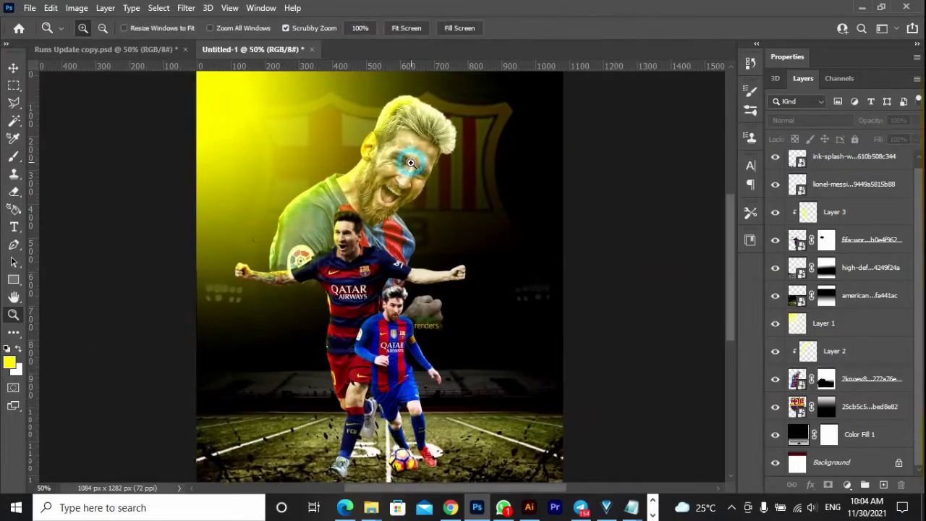
Add Layer 4 clipped to Layer 2 and pick a different brush tip
{"action": "left_click", "coordinate": [839, 352]}
{"action": "left_click", "coordinate": [884, 485]}
{"action": "right_click", "coordinate": [840, 352]}
{"action": "left_click", "coordinate": [687, 264]}
{"action": "key", "text": "b"}
{"action": "left_click", "coordinate": [84, 29]}
{"action": "left_click", "coordinate": [29, 153]}
{"action": "key", "text": "Return"}
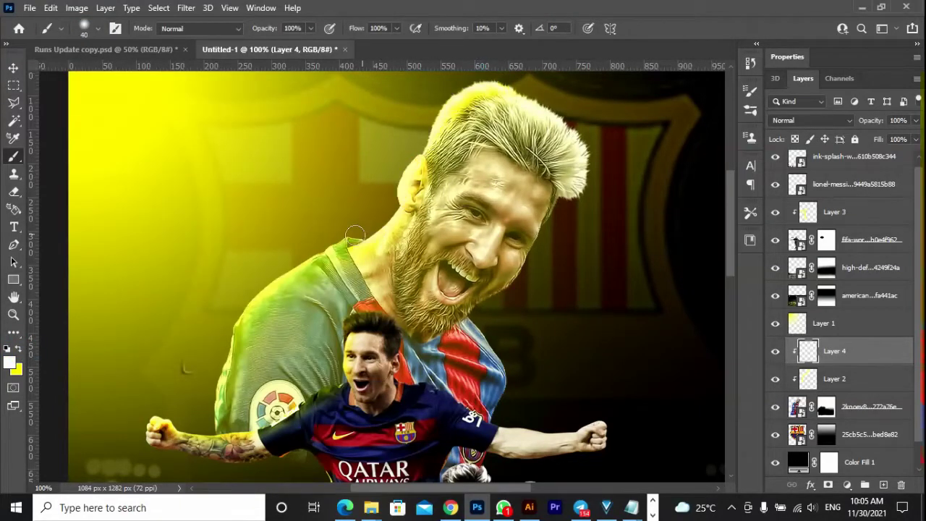
Set Layer 4 to Overlay and add a new clipped Layer 5
{"action": "left_click", "coordinate": [810, 120]}
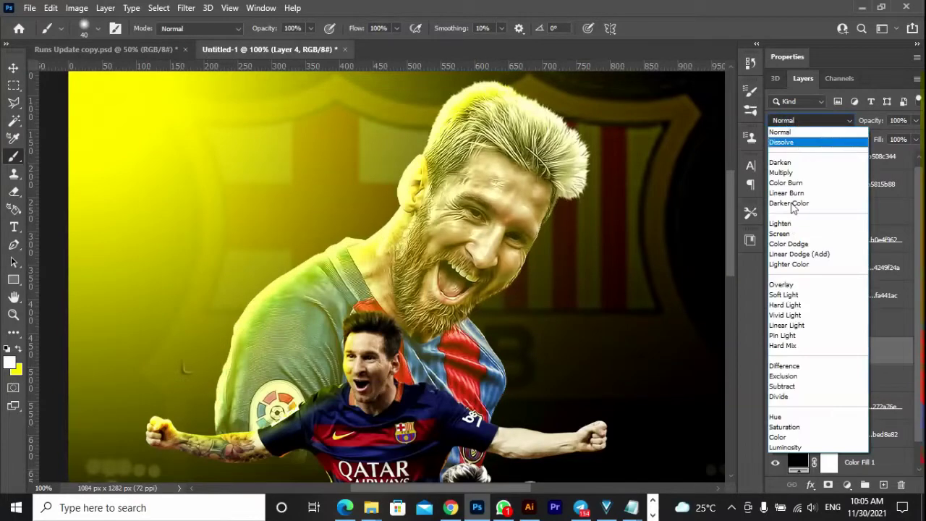
{"action": "left_click", "coordinate": [788, 285]}
{"action": "left_click", "coordinate": [842, 413]}
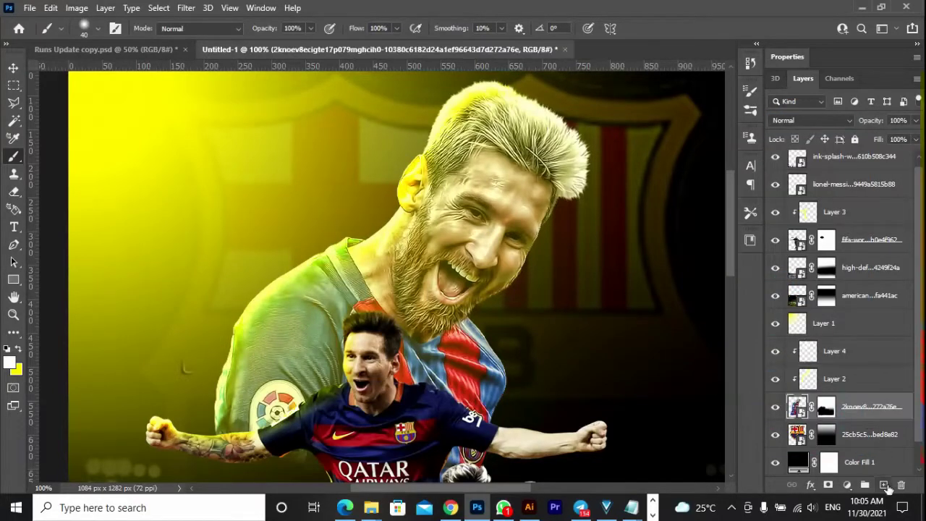
{"action": "left_click", "coordinate": [883, 485]}
{"action": "scroll", "coordinate": [520, 364], "scroll_direction": "down", "scroll_amount": 3}
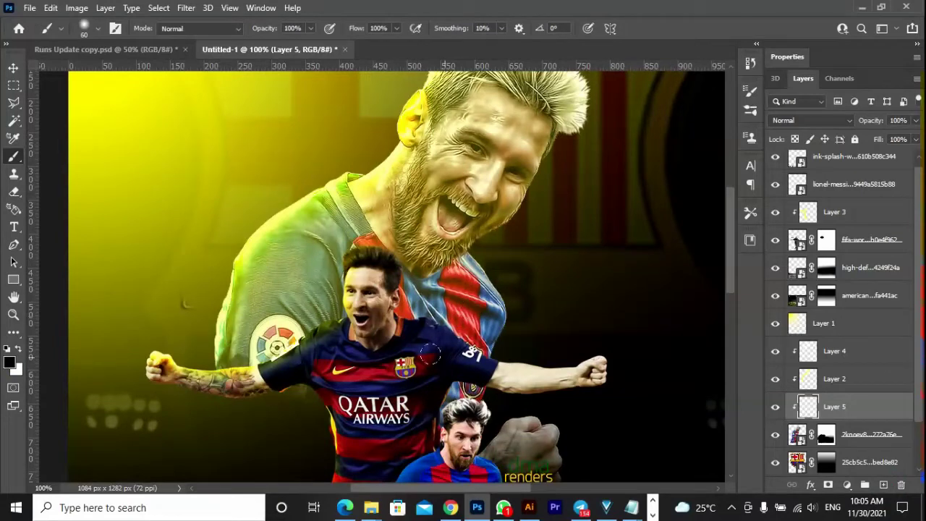
Paint black shading over big Messi's jersey, neck, beard, cheeks and hair
{"action": "mouse_move", "coordinate": [450, 311]}
{"action": "left_mouse_down"}
{"action": "mouse_move", "coordinate": [500, 318]}
{"action": "mouse_move", "coordinate": [466, 257]}
{"action": "left_mouse_up"}
{"action": "mouse_move", "coordinate": [415, 285]}
{"action": "left_mouse_down"}
{"action": "mouse_move", "coordinate": [481, 347]}
{"action": "mouse_move", "coordinate": [337, 265]}
{"action": "mouse_move", "coordinate": [322, 224]}
{"action": "mouse_move", "coordinate": [287, 311]}
{"action": "mouse_move", "coordinate": [362, 209]}
{"action": "mouse_move", "coordinate": [394, 254]}
{"action": "mouse_move", "coordinate": [412, 145]}
{"action": "mouse_move", "coordinate": [514, 210]}
{"action": "mouse_move", "coordinate": [542, 123]}
{"action": "mouse_move", "coordinate": [463, 79]}
{"action": "left_mouse_up"}
{"action": "scroll", "coordinate": [463, 79], "scroll_direction": "up", "scroll_amount": 2}
{"action": "mouse_move", "coordinate": [463, 137]}
{"action": "left_mouse_down"}
{"action": "mouse_move", "coordinate": [565, 152]}
{"action": "mouse_move", "coordinate": [512, 111]}
{"action": "left_mouse_up"}
{"action": "left_click_drag", "start_coordinate": [410, 254], "coordinate": [430, 322]}
Set Layer 5 to Soft Light at 49% fill and fit the poster on screen
{"action": "left_click", "coordinate": [810, 120]}
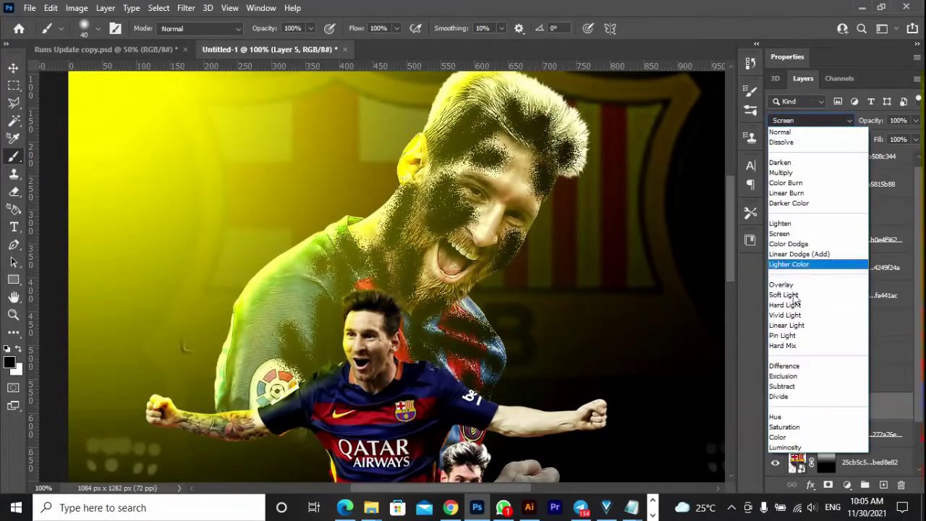
{"action": "left_click", "coordinate": [793, 297]}
{"action": "mouse_move", "coordinate": [915, 139]}
{"action": "left_mouse_down"}
{"action": "mouse_move", "coordinate": [862, 155]}
{"action": "mouse_move", "coordinate": [884, 157]}
{"action": "left_mouse_up"}
{"action": "key", "text": "z"}
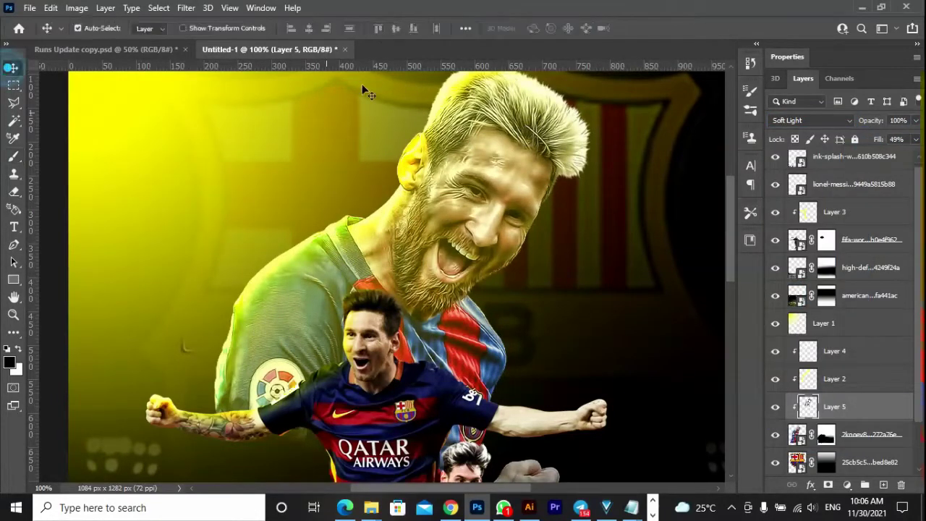
{"action": "key", "text": "ctrl+0"}
{"action": "left_click", "coordinate": [775, 406]}
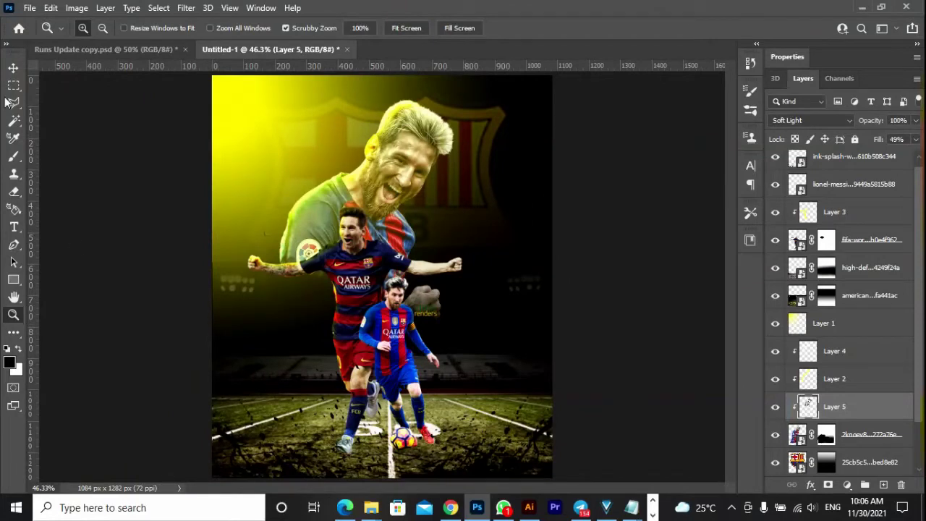
Add a new empty layer above the high-def image layer
{"action": "key", "text": "v"}
{"action": "left_click", "coordinate": [386, 282]}
{"action": "left_click", "coordinate": [861, 268]}
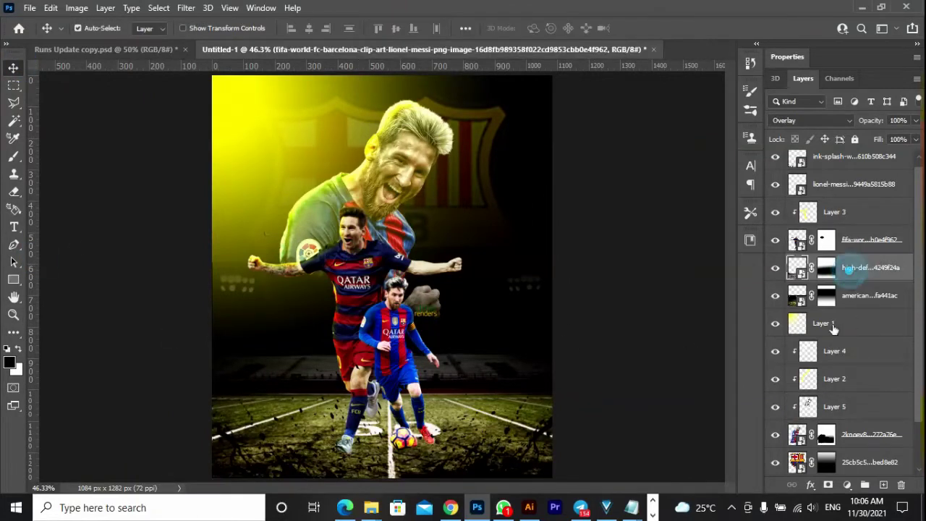
{"action": "left_click", "coordinate": [884, 484]}
{"action": "key", "text": "b"}
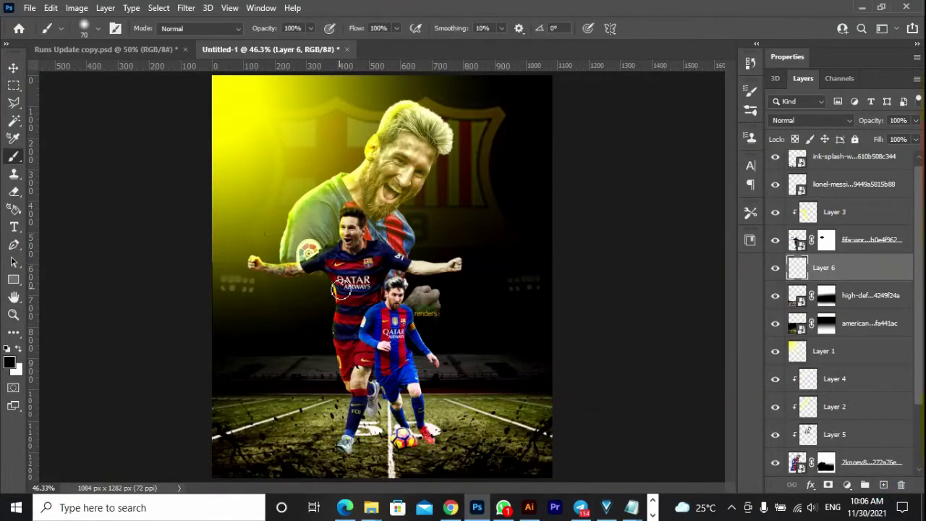
At 100% zoom, brush shading over the arms-out Messi's shoulder and arm
{"action": "key", "text": "z"}
{"action": "left_click", "coordinate": [333, 278]}
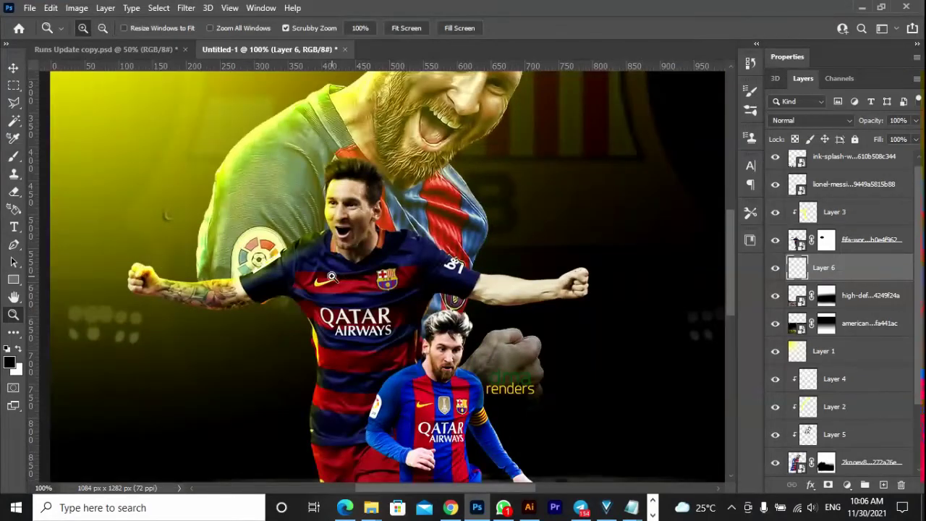
{"action": "left_click", "coordinate": [14, 155]}
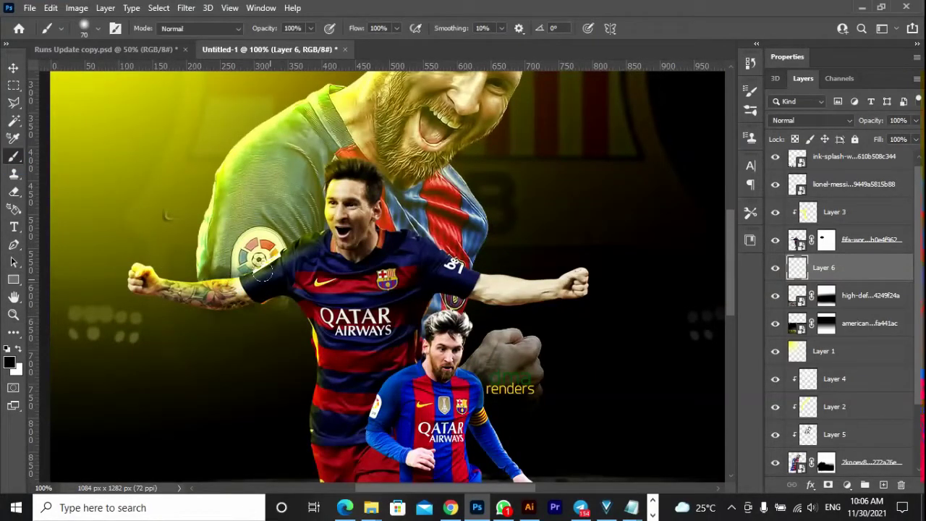
{"action": "left_click_drag", "start_coordinate": [339, 189], "coordinate": [347, 192]}
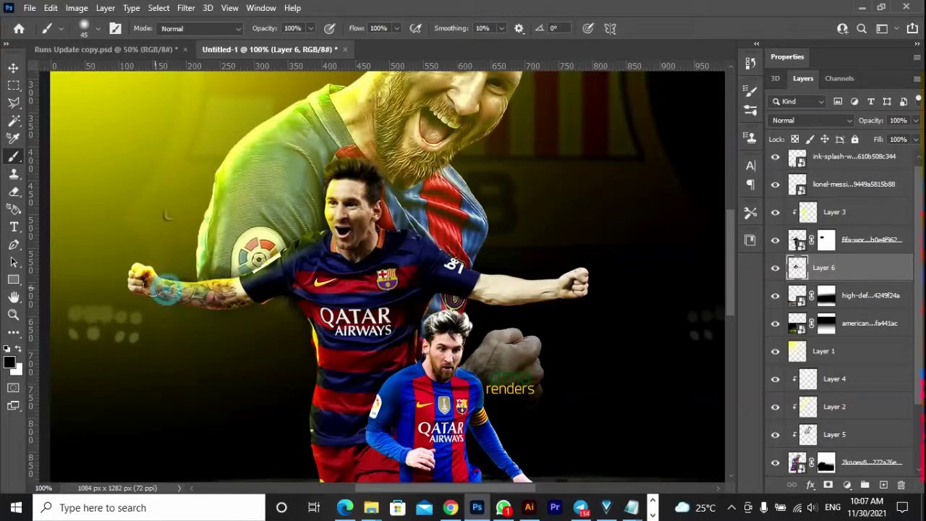
{"action": "scroll", "coordinate": [439, 374], "scroll_direction": "down", "scroll_amount": 5}
{"action": "key", "text": "v"}
{"action": "left_click", "coordinate": [535, 347]}
Add Layer 7 clipped to the running Messi and set yellow as foreground colour
{"action": "left_click", "coordinate": [883, 484]}
{"action": "right_click", "coordinate": [832, 184]}
{"action": "left_click", "coordinate": [779, 262]}
{"action": "left_click", "coordinate": [10, 362]}
{"action": "left_click", "coordinate": [750, 388]}
{"action": "left_click", "coordinate": [737, 259]}
{"action": "left_click", "coordinate": [868, 250]}
With a finer brush, paint a yellow rim along his shoulder and arm
{"action": "key", "text": "b"}
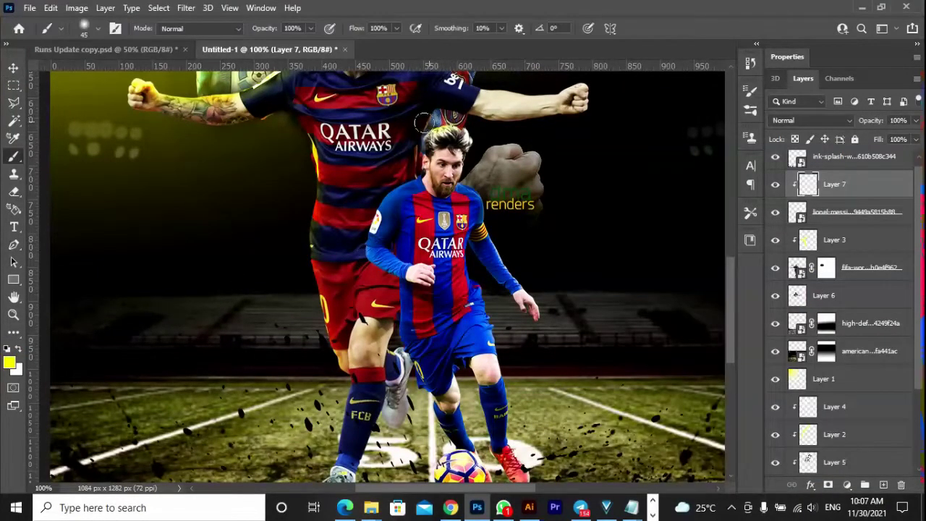
{"action": "scroll", "coordinate": [408, 162], "scroll_direction": "up", "scroll_amount": 1}
{"action": "scroll", "coordinate": [407, 131], "scroll_direction": "up", "scroll_amount": 1}
{"action": "key", "text": "bracketleft"}
{"action": "key", "text": "bracketleft"}
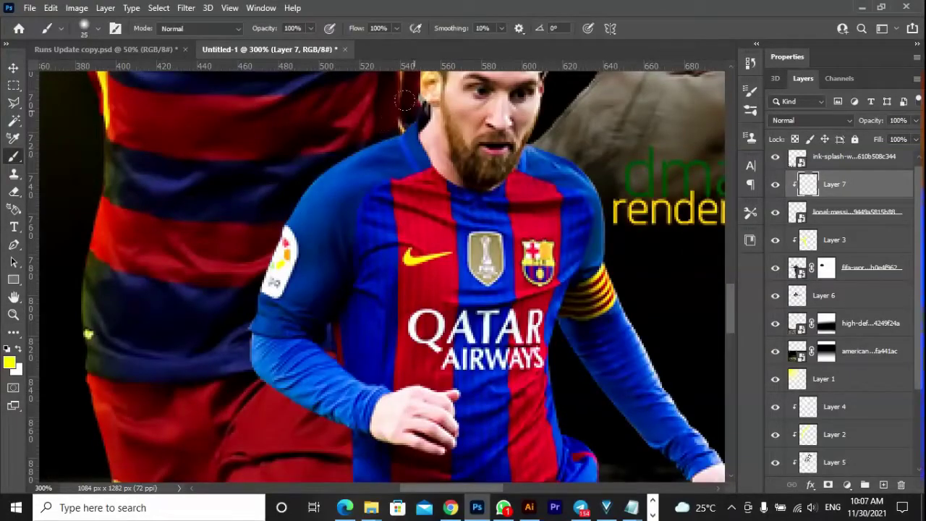
{"action": "left_click_drag", "start_coordinate": [369, 144], "coordinate": [340, 434]}
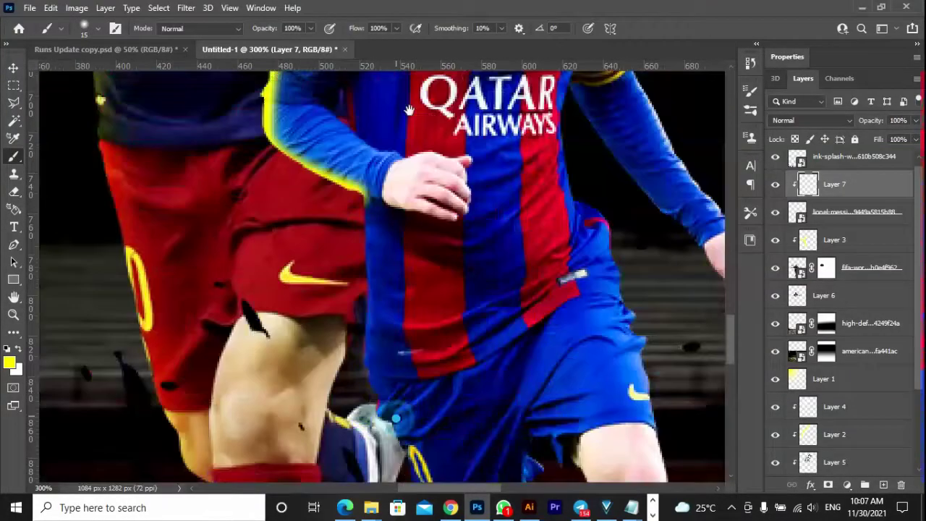
Extend the yellow rim along the shorts edge and down the shin
{"action": "mouse_move", "coordinate": [376, 222]}
{"action": "left_mouse_down"}
{"action": "mouse_move", "coordinate": [403, 103]}
{"action": "mouse_move", "coordinate": [376, 217]}
{"action": "mouse_move", "coordinate": [442, 456]}
{"action": "left_mouse_up"}
{"action": "scroll", "coordinate": [403, 102], "scroll_direction": "down", "scroll_amount": 3}
{"action": "left_click_drag", "start_coordinate": [514, 403], "coordinate": [470, 215]}
{"action": "left_click_drag", "start_coordinate": [409, 239], "coordinate": [473, 408]}
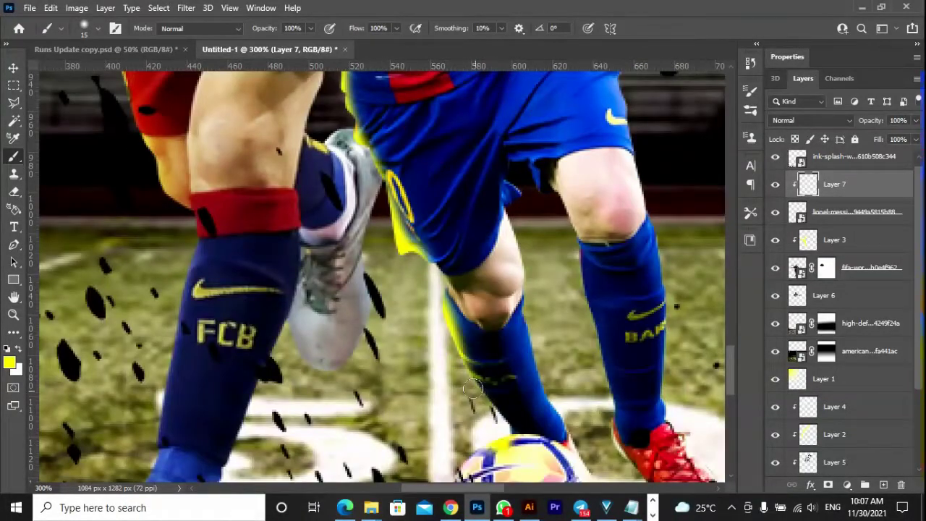
{"action": "scroll", "coordinate": [471, 388], "scroll_direction": "down", "scroll_amount": 3}
View the running Messi at 100% and set Layer 7 to Overlay
{"action": "key", "text": "z"}
{"action": "key", "text": "ctrl+0"}
{"action": "left_click", "coordinate": [392, 340]}
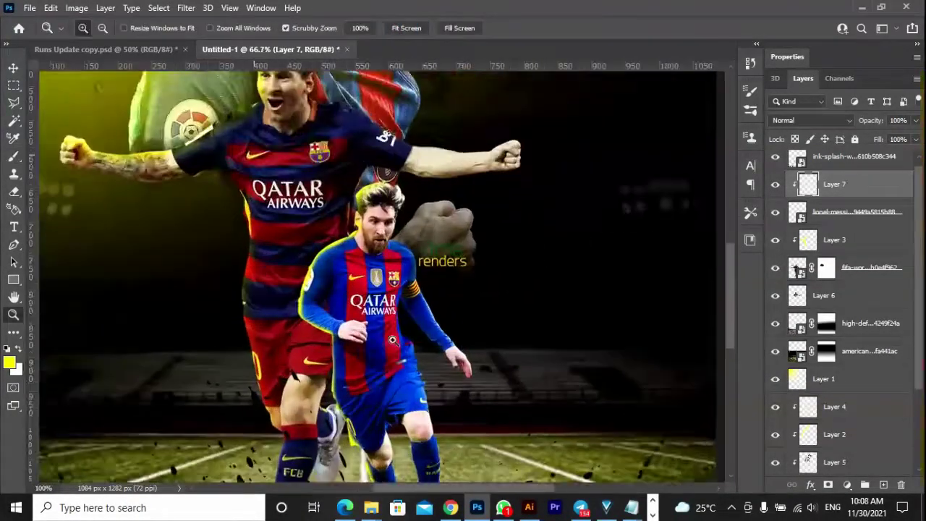
{"action": "key", "text": "ctrl+1"}
{"action": "key", "text": "v"}
{"action": "left_click", "coordinate": [811, 120]}
{"action": "left_click", "coordinate": [788, 288]}
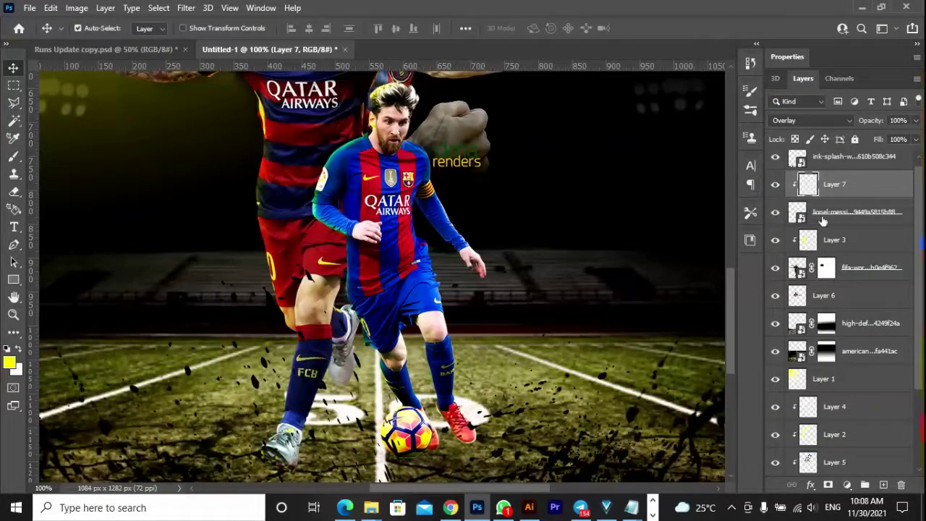
Add a layer mask to lionel-messi and create a new Layer 8 clipped to it
{"action": "left_click", "coordinate": [775, 212]}
{"action": "left_click", "coordinate": [832, 212]}
{"action": "left_click", "coordinate": [829, 484]}
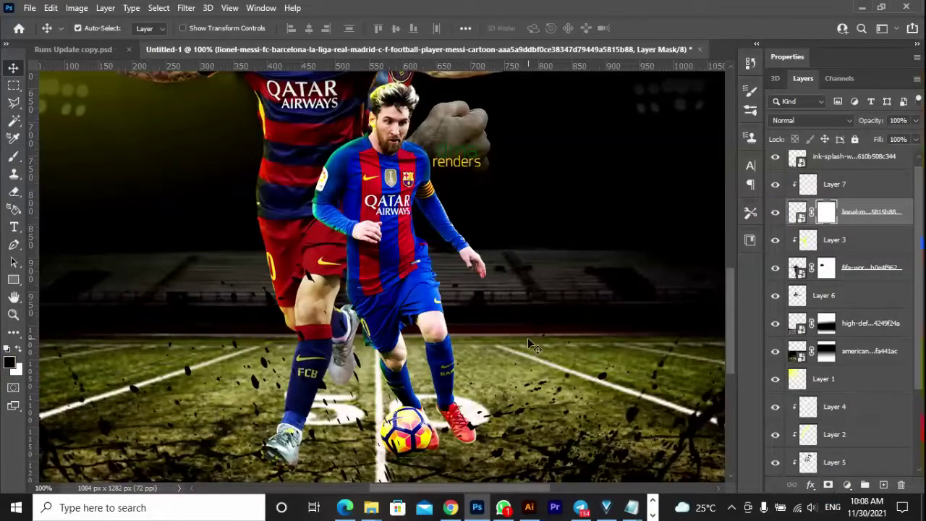
{"action": "key", "text": "b"}
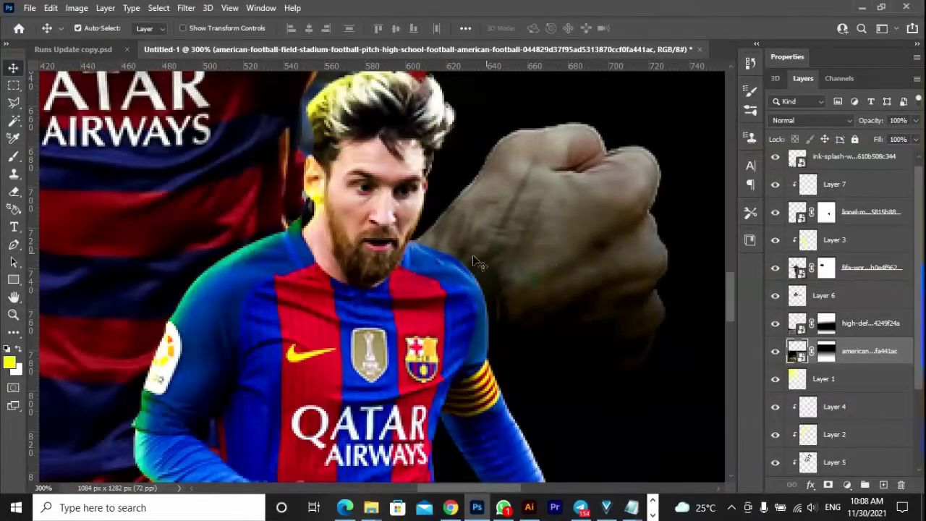
{"action": "key", "text": "ctrl+shift+alt+n"}
{"action": "key", "text": "b"}
{"action": "left_click", "coordinate": [7, 349]}
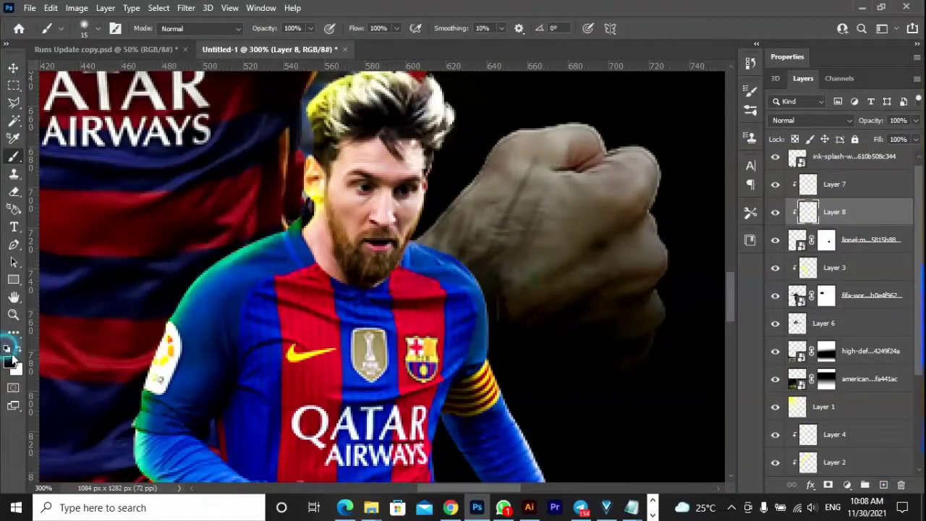
Paint black shading over Messi's beard, neck and hair on Layer 8
{"action": "left_click_drag", "start_coordinate": [343, 267], "coordinate": [393, 265]}
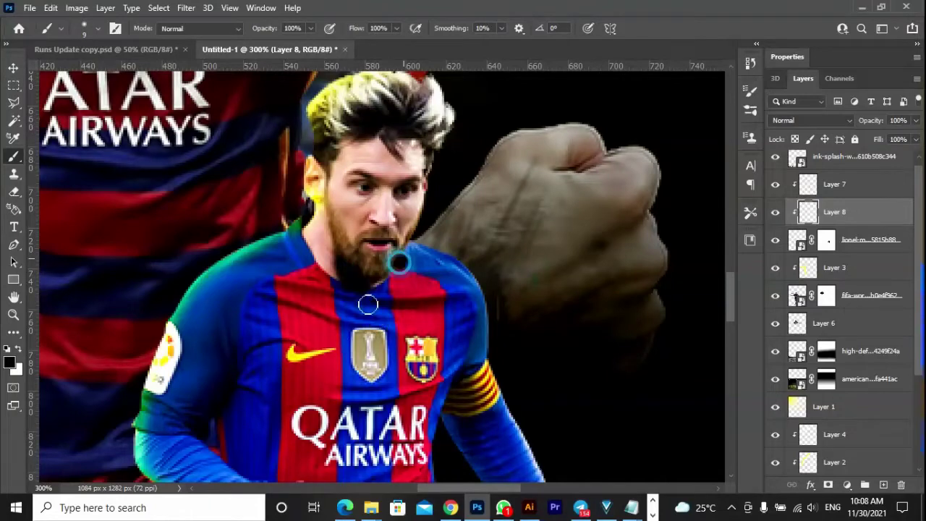
{"action": "mouse_move", "coordinate": [405, 102]}
{"action": "left_mouse_down"}
{"action": "mouse_move", "coordinate": [355, 83]}
{"action": "mouse_move", "coordinate": [326, 159]}
{"action": "left_mouse_up"}
{"action": "left_click_drag", "start_coordinate": [378, 295], "coordinate": [378, 197]}
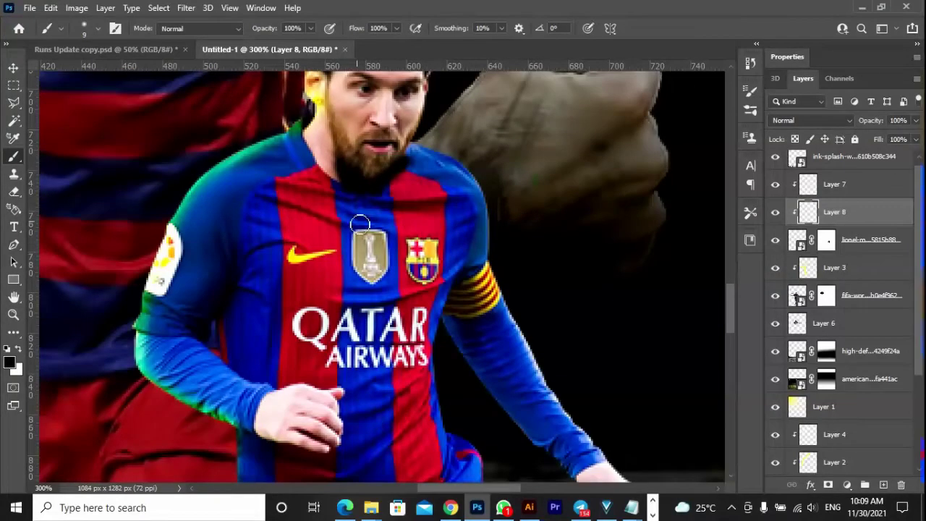
{"action": "left_click_drag", "start_coordinate": [520, 478], "coordinate": [489, 343]}
{"action": "left_click_drag", "start_coordinate": [471, 440], "coordinate": [441, 191]}
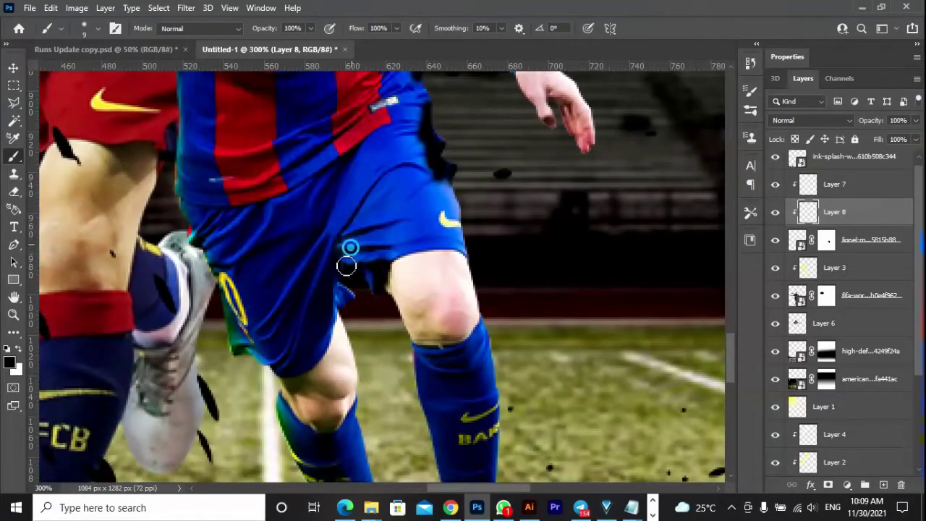
{"action": "left_click_drag", "start_coordinate": [282, 298], "coordinate": [278, 219]}
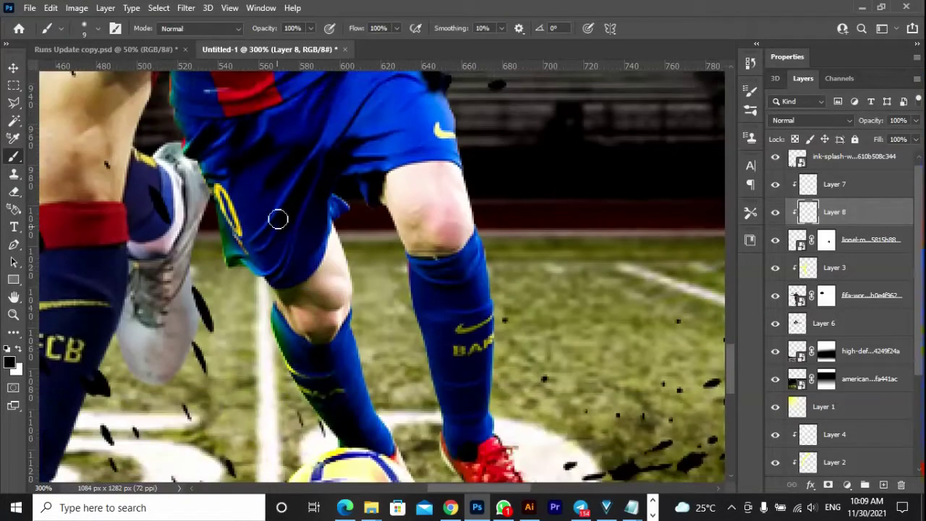
{"action": "left_click_drag", "start_coordinate": [303, 345], "coordinate": [276, 244]}
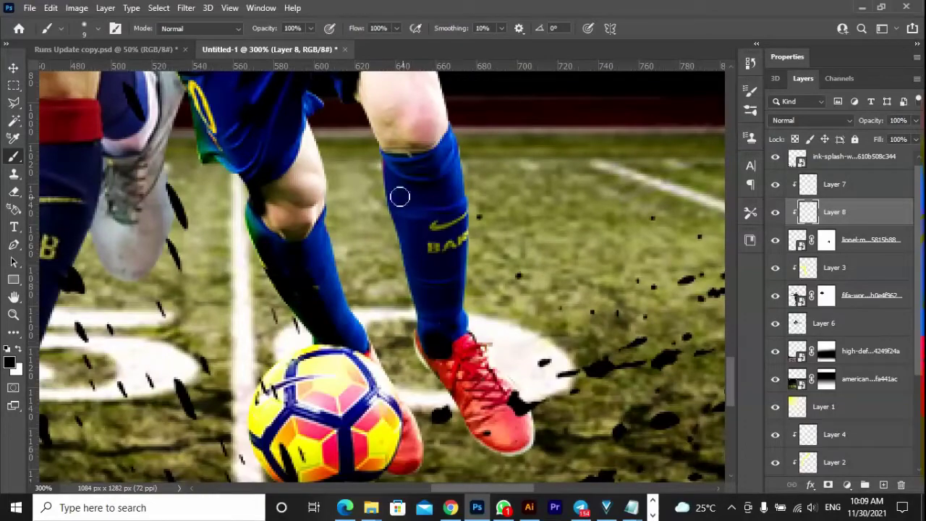
Set Layer 8 to Overlay blending with 47% fill
{"action": "key", "text": "ctrl+minus"}
{"action": "key", "text": "z"}
{"action": "key", "text": "ctrl+0"}
{"action": "key", "text": "ctrl+1"}
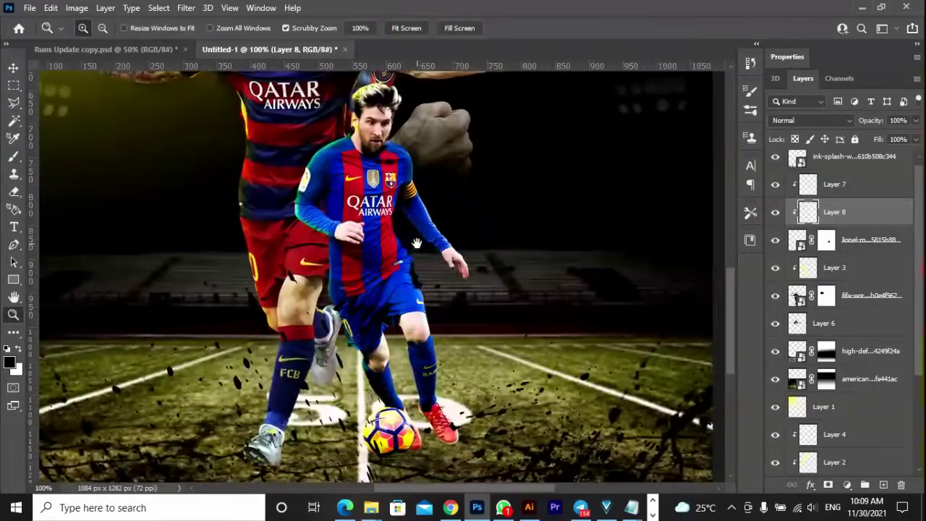
{"action": "key", "text": "v"}
{"action": "left_click", "coordinate": [810, 120]}
{"action": "left_click", "coordinate": [803, 286]}
{"action": "left_click_drag", "start_coordinate": [886, 156], "coordinate": [879, 155]}
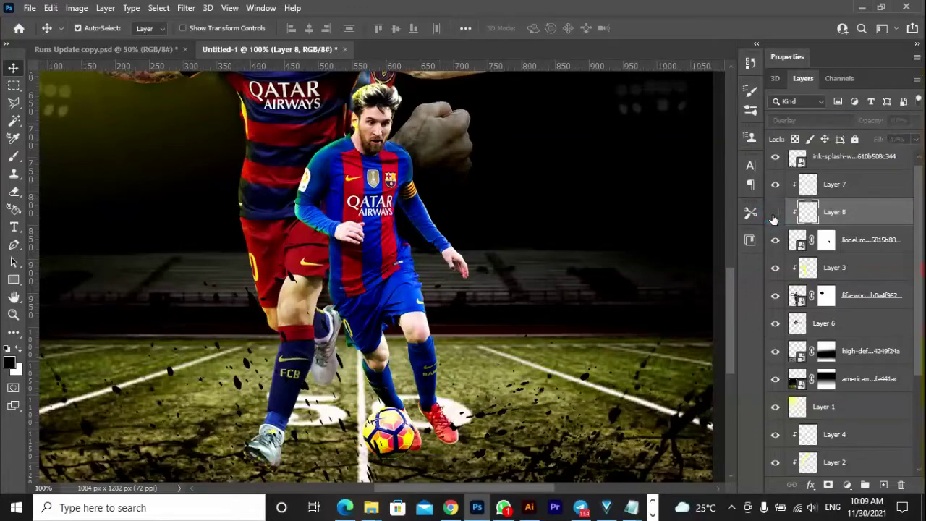
{"action": "left_click", "coordinate": [832, 267]}
{"action": "left_click", "coordinate": [884, 483]}
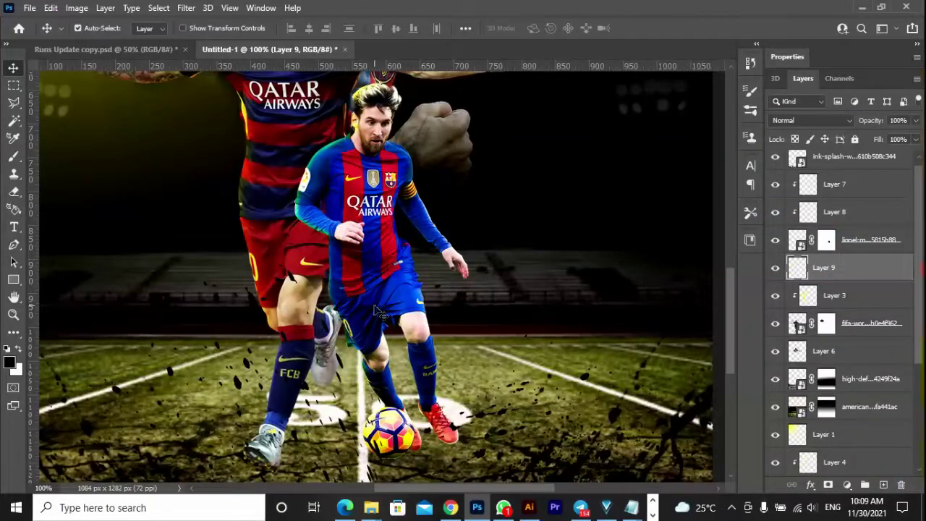
{"action": "key", "text": "b"}
{"action": "scroll", "coordinate": [390, 297], "scroll_direction": "up", "scroll_amount": 3}
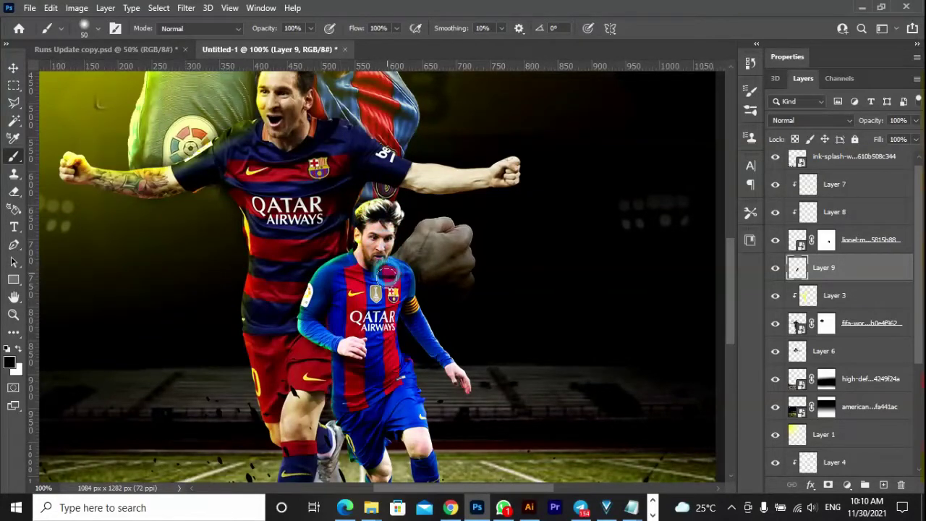
{"action": "scroll", "coordinate": [326, 250], "scroll_direction": "down", "scroll_amount": 3}
{"action": "left_click_drag", "start_coordinate": [354, 291], "coordinate": [355, 109]}
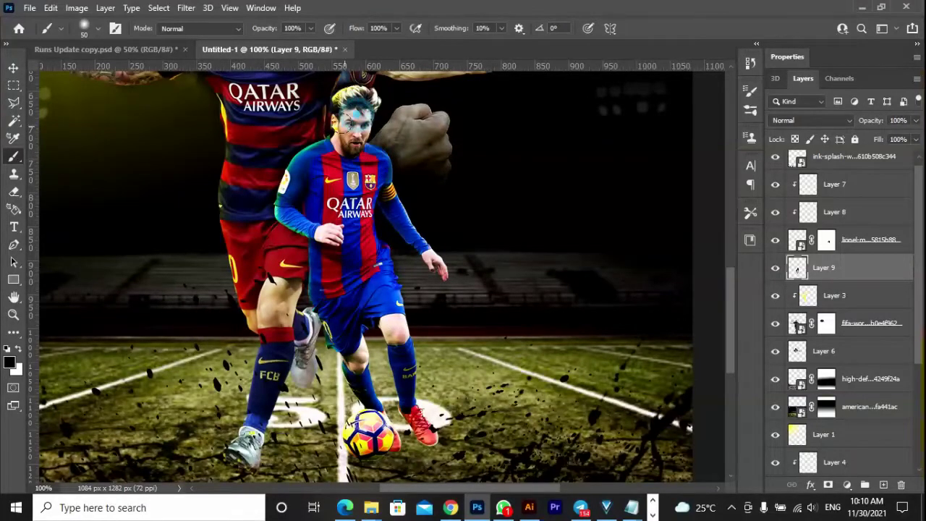
{"action": "key", "text": "z"}
{"action": "left_click_drag", "start_coordinate": [434, 304], "coordinate": [397, 301]}
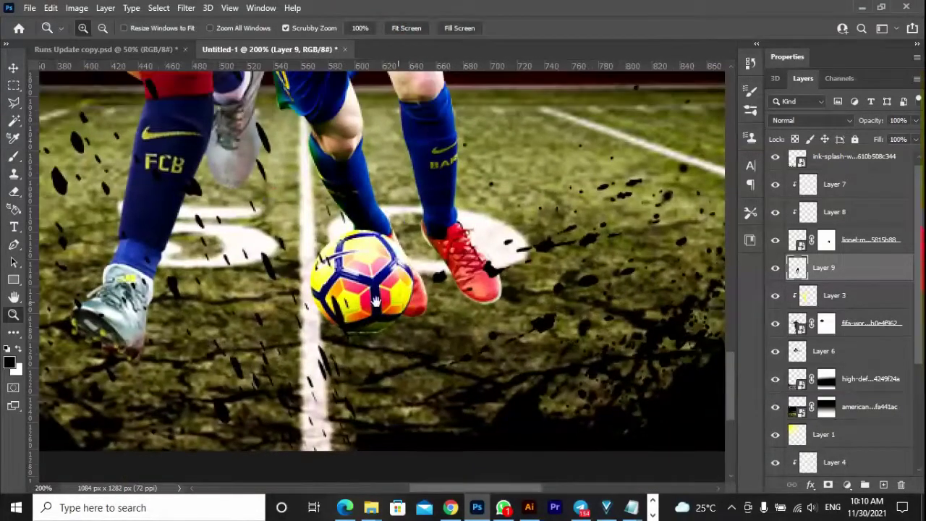
{"action": "key", "text": "v"}
{"action": "left_click", "coordinate": [335, 108]}
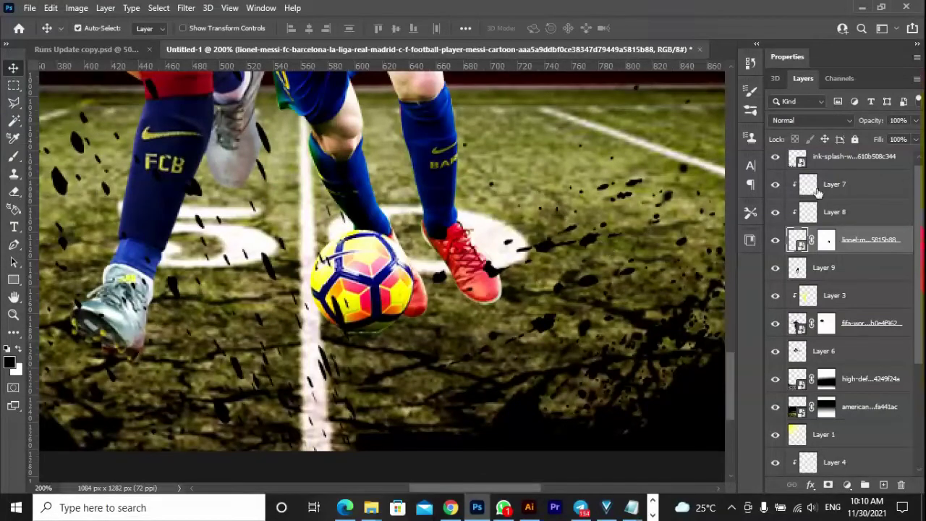
{"action": "left_click", "coordinate": [30, 7]}
Place the flame-light-fire football image as an embedded layer in the poster
{"action": "left_click", "coordinate": [119, 287]}
{"action": "left_click", "coordinate": [381, 119]}
{"action": "left_click", "coordinate": [604, 337]}
{"action": "scroll", "coordinate": [543, 347], "scroll_direction": "down", "scroll_amount": 3}
{"action": "scroll", "coordinate": [480, 349], "scroll_direction": "down", "scroll_amount": 5}
{"action": "left_click", "coordinate": [454, 369]}
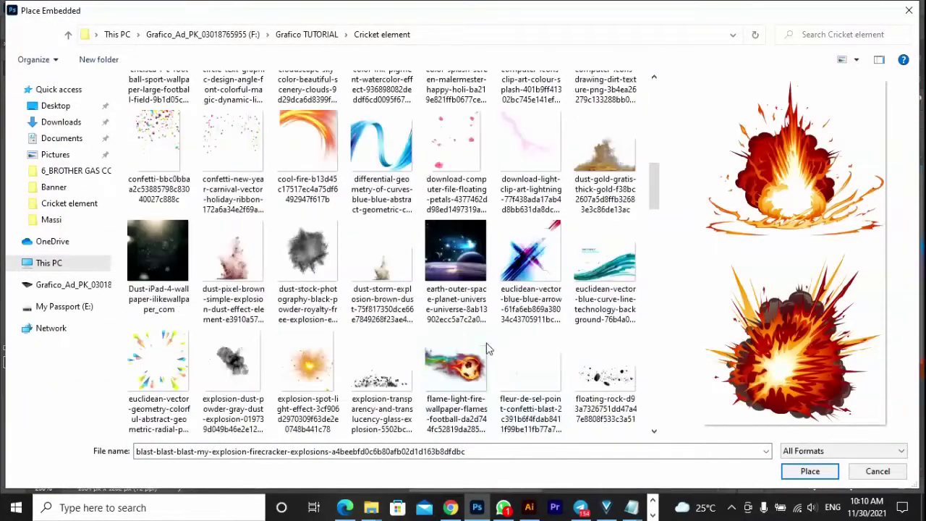
{"action": "left_click", "coordinate": [818, 471]}
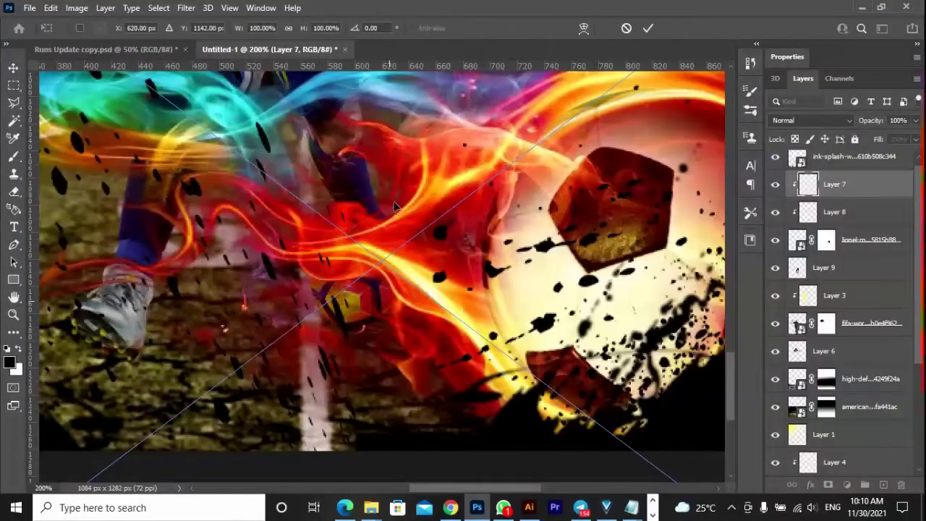
Shrink the flaming football, flip it horizontally and size it over the ball
{"action": "key", "text": "ctrl+minus"}
{"action": "key", "text": "ctrl+minus"}
{"action": "mouse_move", "coordinate": [588, 271]}
{"action": "left_mouse_down"}
{"action": "mouse_move", "coordinate": [325, 270]}
{"action": "mouse_move", "coordinate": [422, 282]}
{"action": "left_mouse_up"}
{"action": "right_click", "coordinate": [324, 270]}
{"action": "left_click", "coordinate": [332, 285]}
{"action": "left_click_drag", "start_coordinate": [474, 228], "coordinate": [442, 259]}
{"action": "key", "text": "ctrl+plus"}
{"action": "key", "text": "ctrl+plus"}
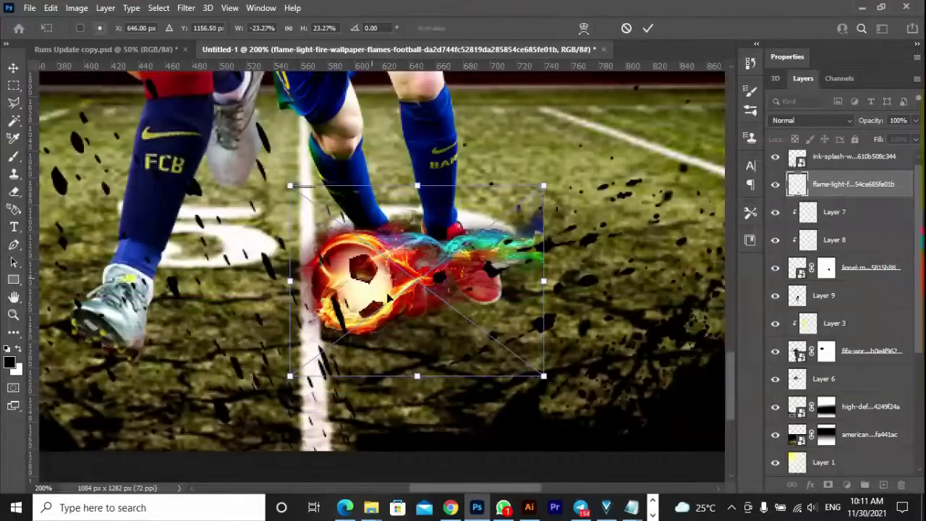
{"action": "left_click_drag", "start_coordinate": [544, 186], "coordinate": [554, 178]}
{"action": "left_click_drag", "start_coordinate": [552, 374], "coordinate": [564, 382]}
{"action": "left_click_drag", "start_coordinate": [564, 178], "coordinate": [570, 173]}
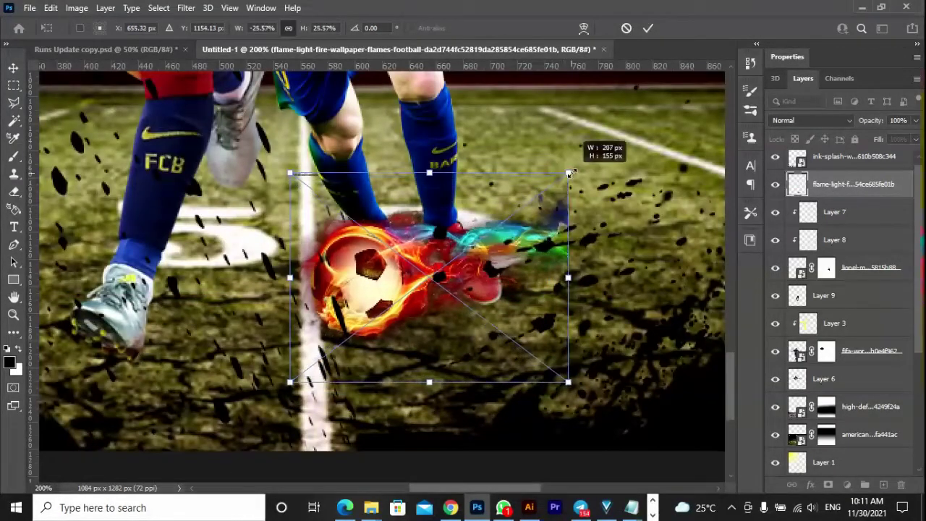
{"action": "key", "text": "Return"}
Rotate the flame to about 155 degrees and nudge it onto the ball
{"action": "key", "text": "z"}
{"action": "key", "text": "ctrl+0"}
{"action": "left_click", "coordinate": [423, 426]}
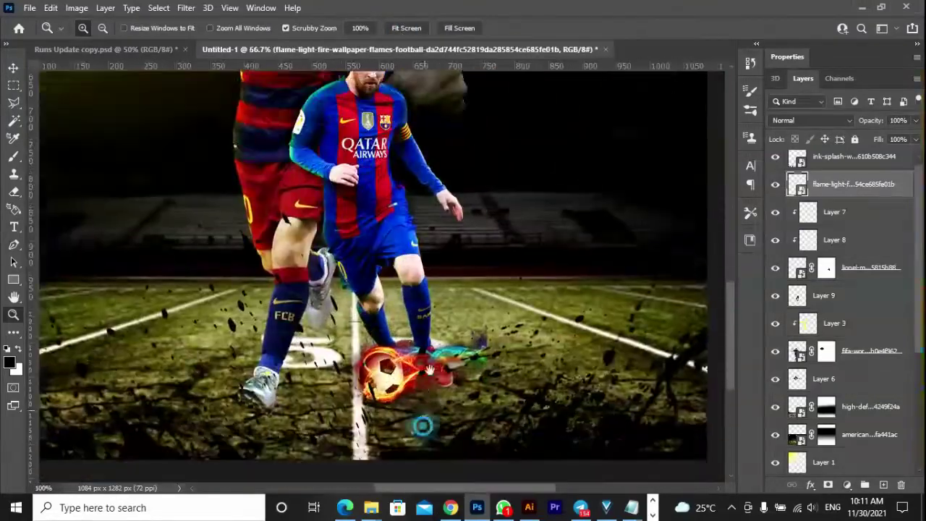
{"action": "left_click", "coordinate": [430, 371]}
{"action": "key", "text": "v"}
{"action": "key", "text": "ctrl+t"}
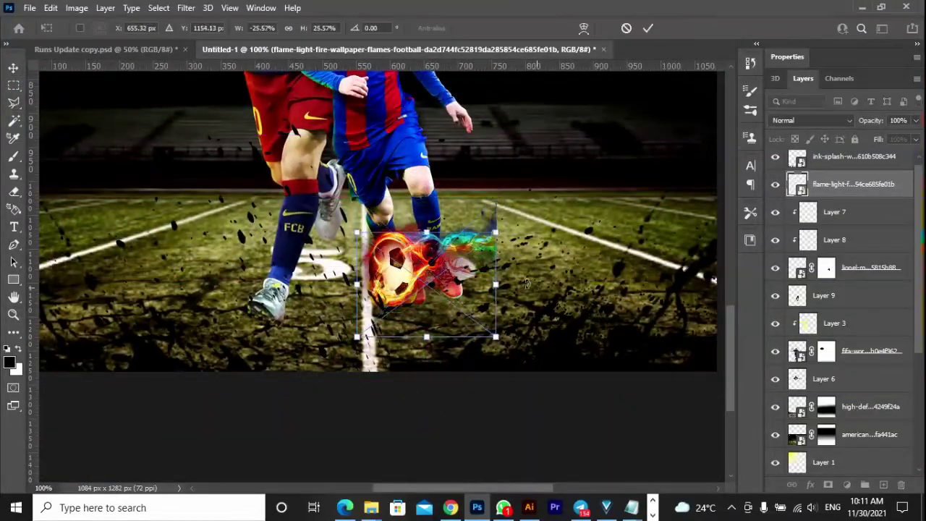
{"action": "left_click_drag", "start_coordinate": [522, 180], "coordinate": [505, 205]}
{"action": "left_click_drag", "start_coordinate": [399, 301], "coordinate": [398, 289]}
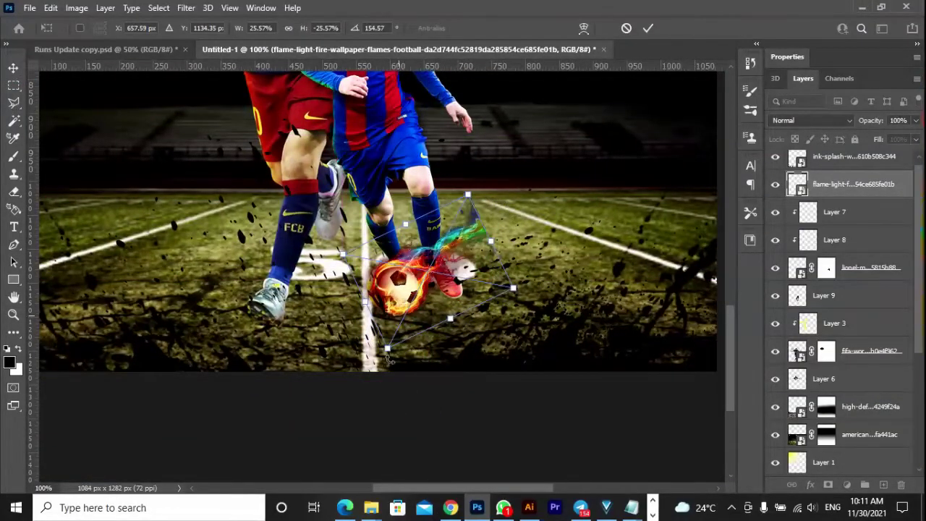
{"action": "key", "text": "Return"}
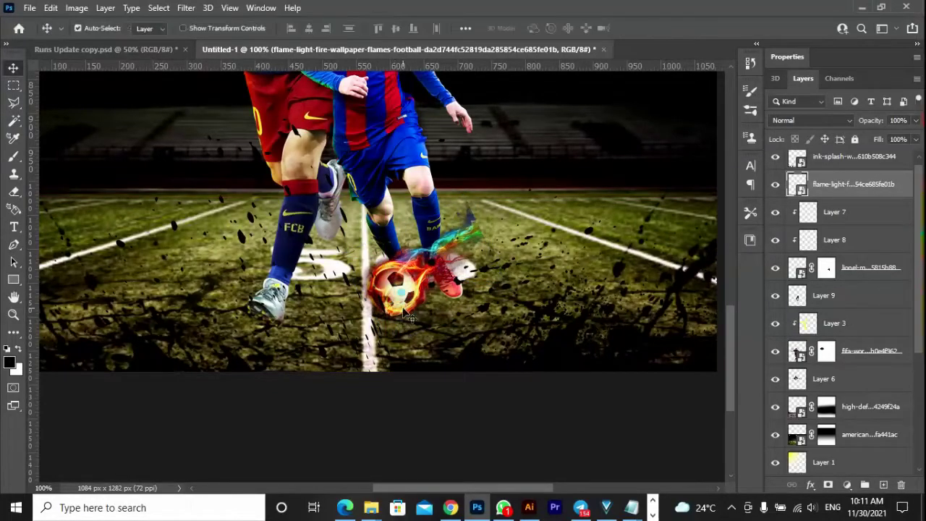
Blend the flaming football layer in Overlay mode
{"action": "key", "text": "z"}
{"action": "left_click", "coordinate": [401, 286]}
{"action": "key", "text": "v"}
{"action": "left_click", "coordinate": [810, 120]}
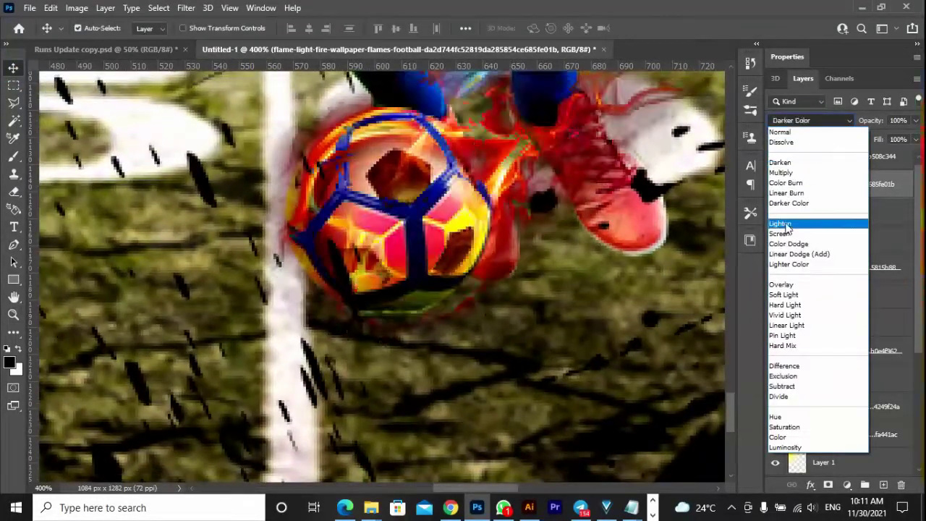
{"action": "left_click", "coordinate": [781, 284]}
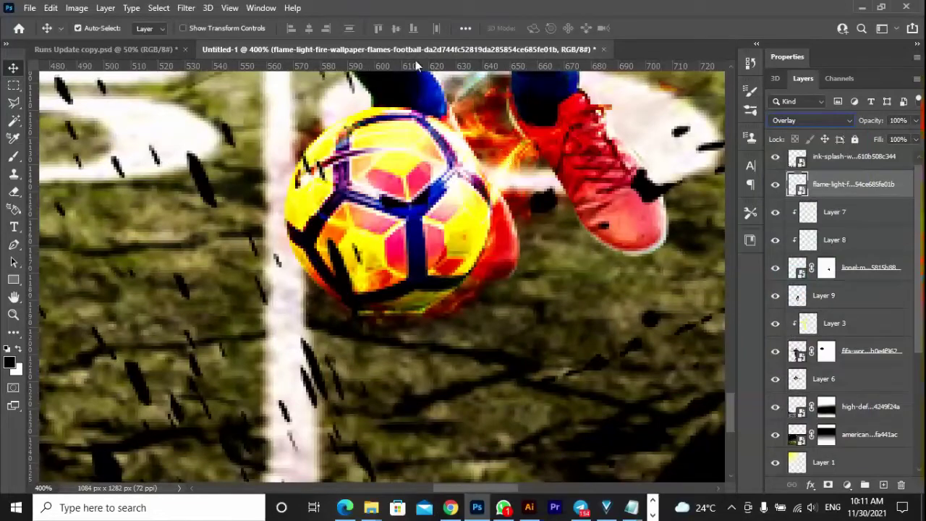
{"action": "key", "text": "z"}
{"action": "key", "text": "ctrl+0"}
{"action": "left_click", "coordinate": [396, 360]}
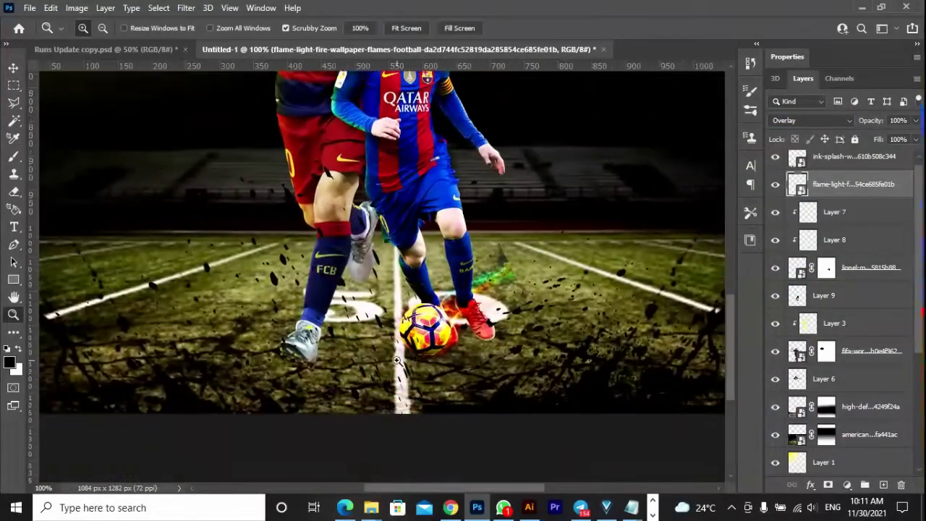
Add a new layer above Layer 6 with a flattened elliptical brush sized 40
{"action": "key", "text": "v"}
{"action": "left_click", "coordinate": [824, 351]}
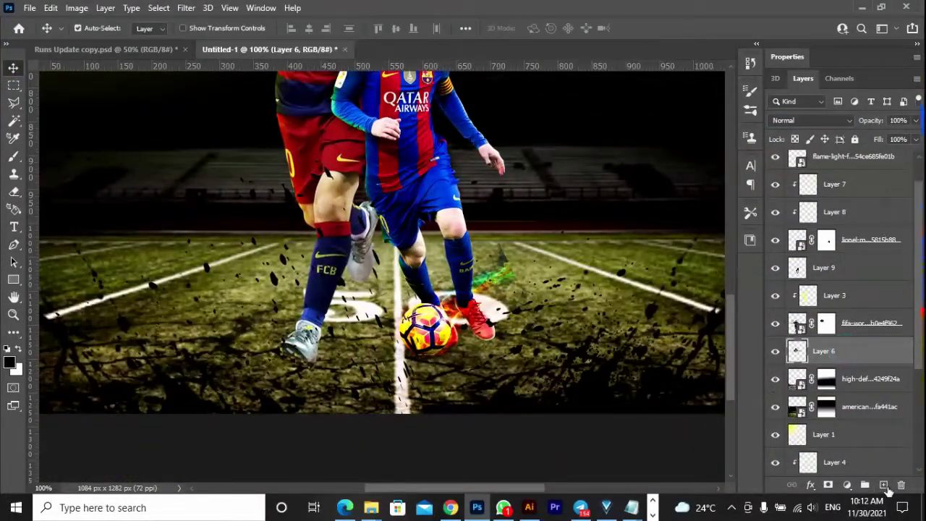
{"action": "left_click", "coordinate": [884, 485]}
{"action": "key", "text": "b"}
{"action": "left_click", "coordinate": [750, 109]}
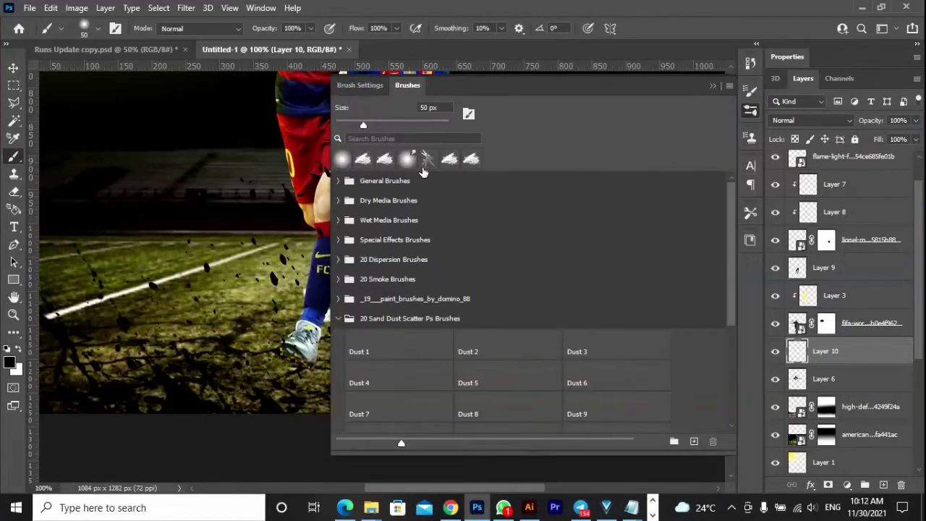
{"action": "left_click", "coordinate": [441, 115]}
{"action": "left_click_drag", "start_coordinate": [543, 292], "coordinate": [544, 279]}
{"action": "key", "text": "bracketright"}
{"action": "left_click", "coordinate": [712, 85]}
Paint dark shadows on the pitch under the feet and around the ball
{"action": "left_click_drag", "start_coordinate": [239, 371], "coordinate": [286, 366]}
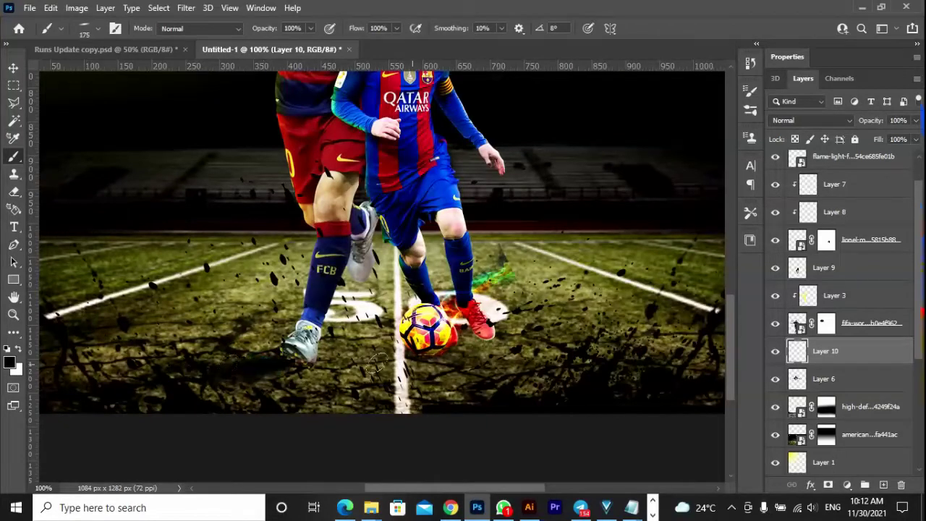
{"action": "left_click_drag", "start_coordinate": [290, 297], "coordinate": [395, 308]}
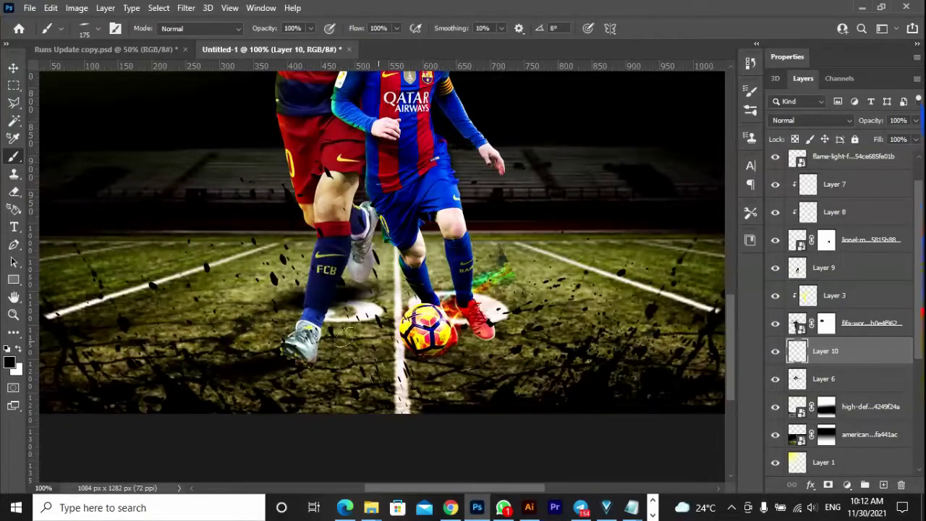
{"action": "left_click_drag", "start_coordinate": [381, 346], "coordinate": [362, 325]}
{"action": "key", "text": "z"}
{"action": "key", "text": "ctrl+0"}
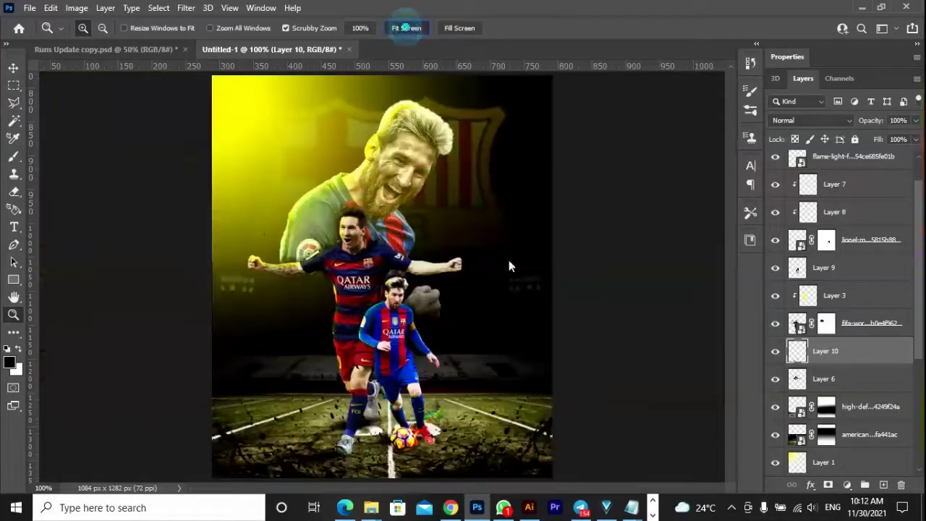
Duplicate the yellow glow Layer 1 and flip the copy horizontally
{"action": "key", "text": "v"}
{"action": "left_click", "coordinate": [320, 155]}
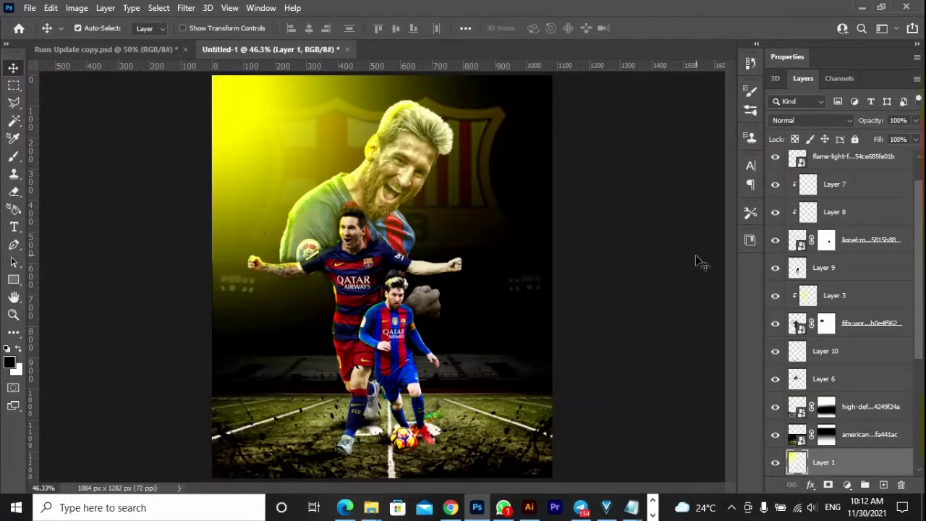
{"action": "key", "text": "ctrl+j"}
{"action": "key", "text": "ctrl+t"}
{"action": "right_click", "coordinate": [320, 164]}
{"action": "left_click", "coordinate": [348, 396]}
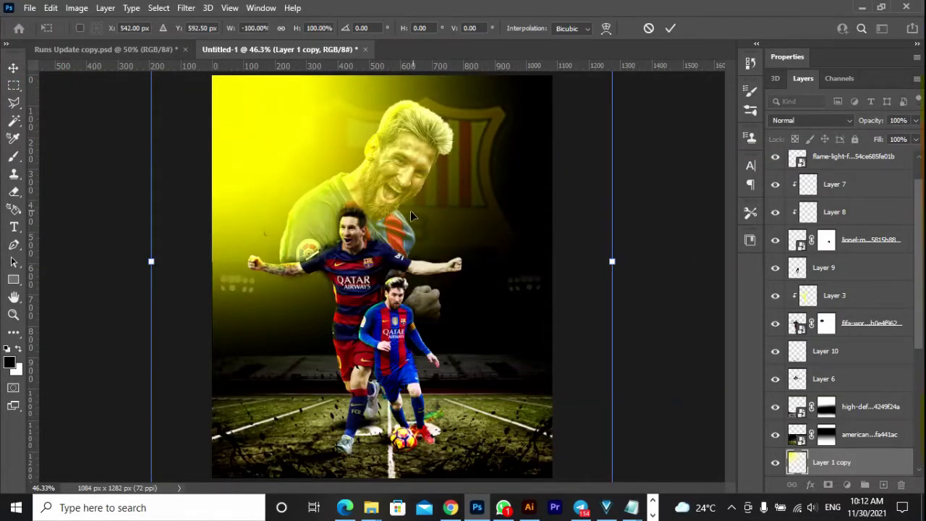
Fit the flipped glow along the right edge, then add a shorter duplicate
{"action": "left_click_drag", "start_coordinate": [151, 478], "coordinate": [379, 318]}
{"action": "left_click_drag", "start_coordinate": [378, 191], "coordinate": [532, 145]}
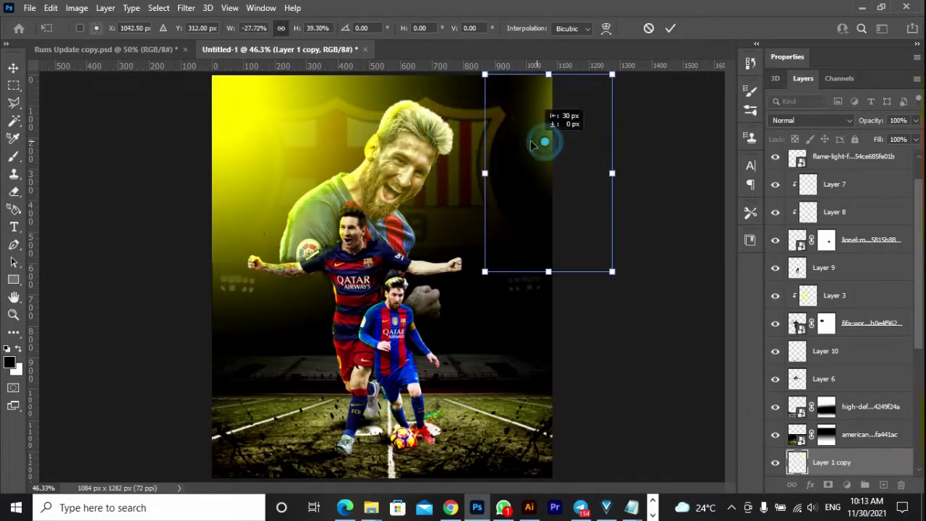
{"action": "left_click_drag", "start_coordinate": [549, 272], "coordinate": [548, 455]}
{"action": "key", "text": "Return"}
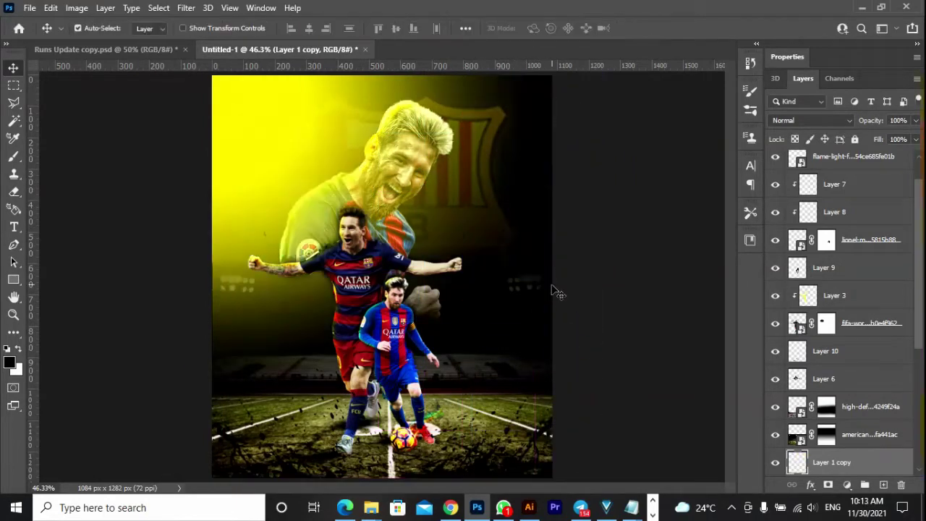
{"action": "key", "text": "ctrl+alt+t"}
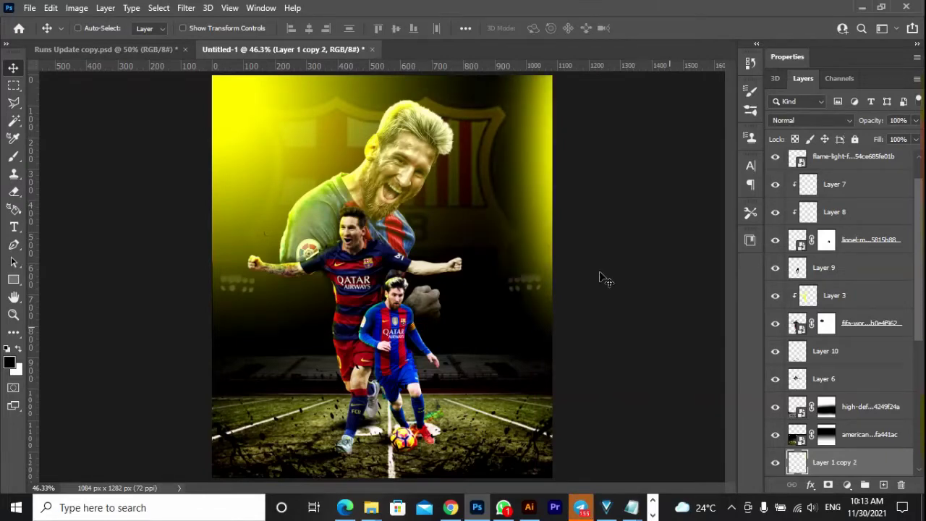
{"action": "left_click_drag", "start_coordinate": [535, 76], "coordinate": [537, 238]}
Add a new layer above high-def and brush yellow across the lower field
{"action": "double_click", "coordinate": [529, 244]}
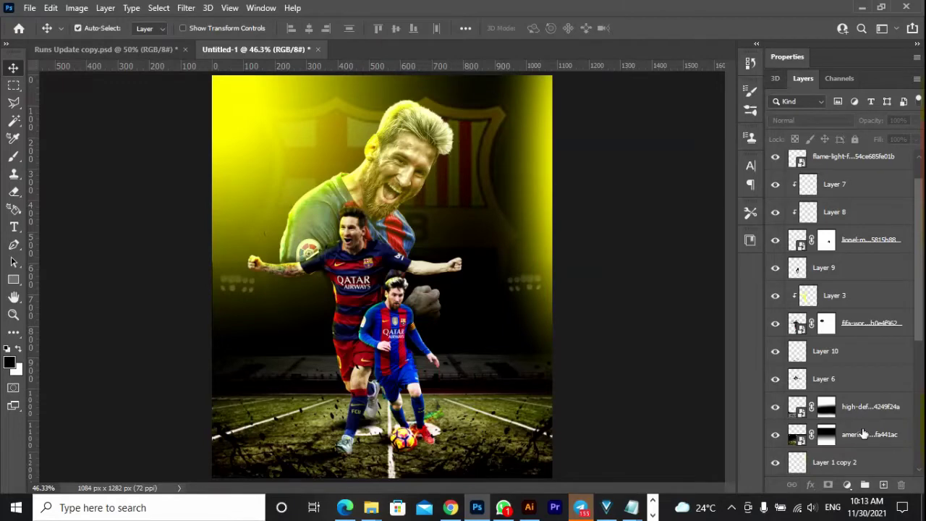
{"action": "scroll", "coordinate": [863, 423], "scroll_direction": "down", "scroll_amount": 2}
{"action": "left_click", "coordinate": [861, 351]}
{"action": "key", "text": "ctrl+shift+alt+n"}
{"action": "key", "text": "b"}
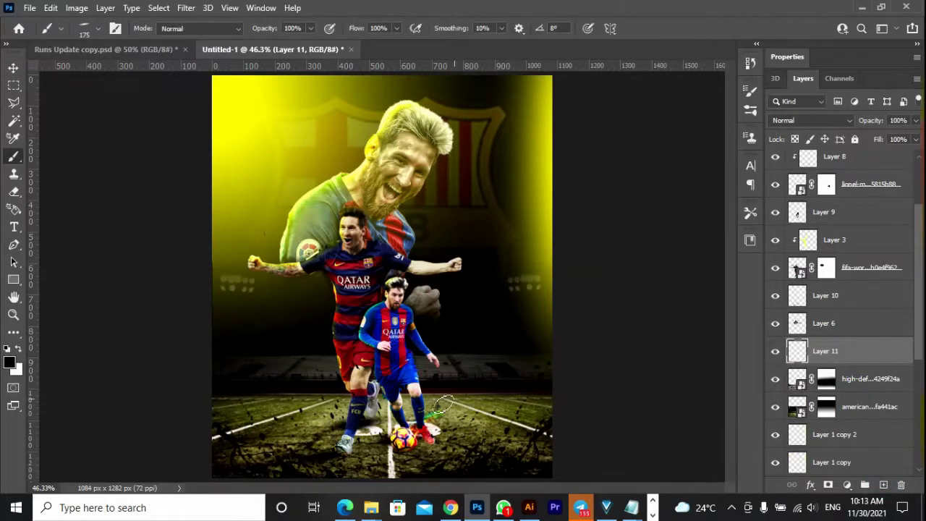
{"action": "left_click", "coordinate": [9, 363]}
{"action": "left_click", "coordinate": [753, 246]}
{"action": "left_click", "coordinate": [869, 251]}
{"action": "left_click", "coordinate": [474, 400]}
{"action": "left_click_drag", "start_coordinate": [219, 391], "coordinate": [550, 396]}
{"action": "left_click_drag", "start_coordinate": [210, 395], "coordinate": [554, 400]}
Blend the yellow field glow in Overlay with its fill lowered to about half
{"action": "left_click", "coordinate": [13, 68]}
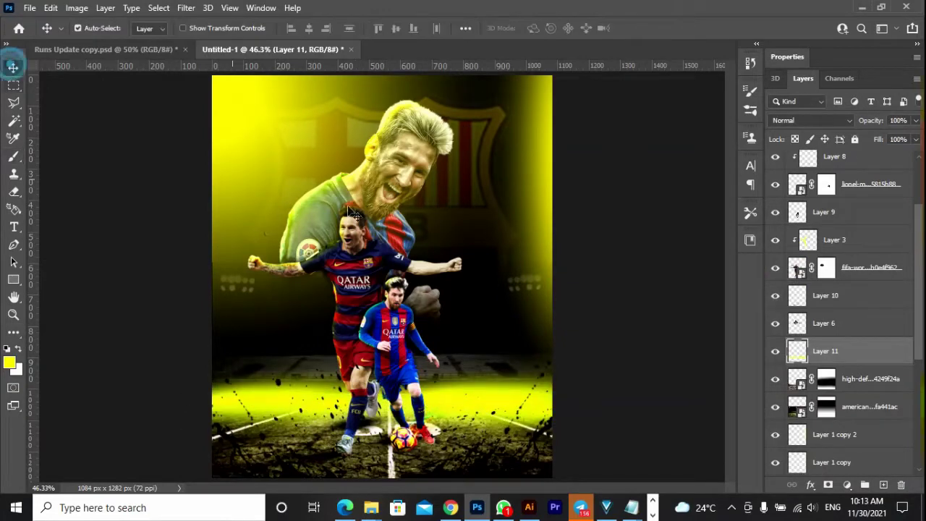
{"action": "left_click", "coordinate": [810, 120]}
{"action": "left_click", "coordinate": [812, 287]}
{"action": "left_click", "coordinate": [775, 351]}
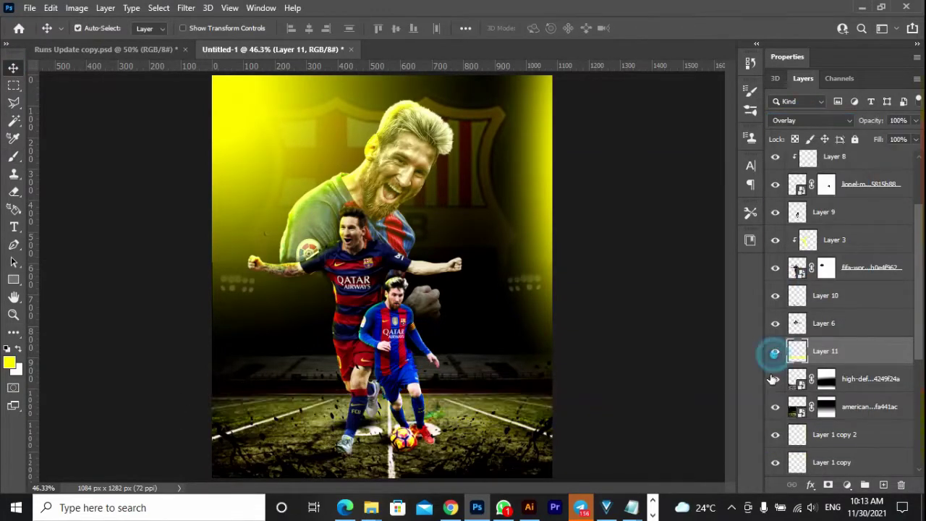
{"action": "left_click", "coordinate": [916, 139]}
{"action": "mouse_move", "coordinate": [915, 156]}
{"action": "left_mouse_down"}
{"action": "mouse_move", "coordinate": [882, 156]}
{"action": "mouse_move", "coordinate": [898, 157]}
{"action": "left_mouse_up"}
{"action": "left_click", "coordinate": [666, 299]}
{"action": "key", "text": "z"}
{"action": "left_click", "coordinate": [403, 27]}
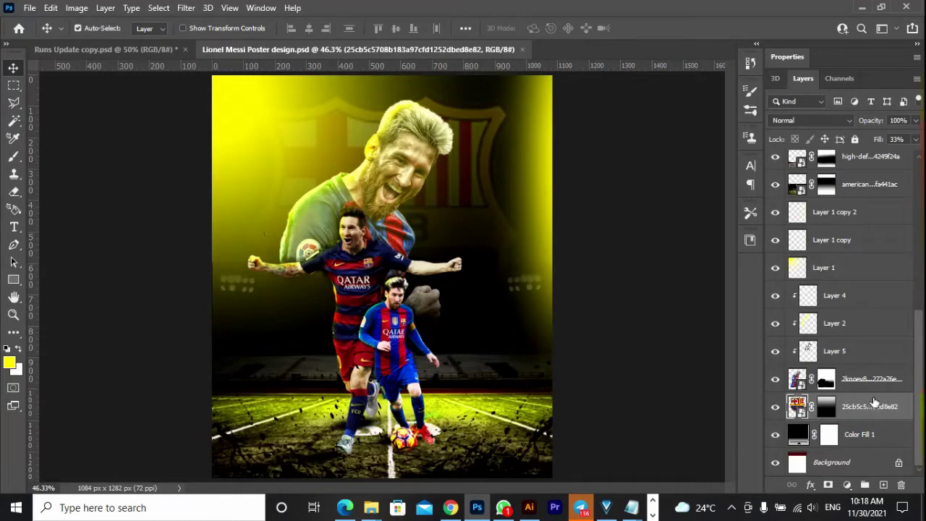
Add a Vibrance adjustment above Layer 10 with Vibrance +50 and Saturation +15
{"action": "scroll", "coordinate": [873, 403], "scroll_direction": "up", "scroll_amount": 5}
{"action": "scroll", "coordinate": [856, 420], "scroll_direction": "down", "scroll_amount": 3}
{"action": "left_click", "coordinate": [856, 387]}
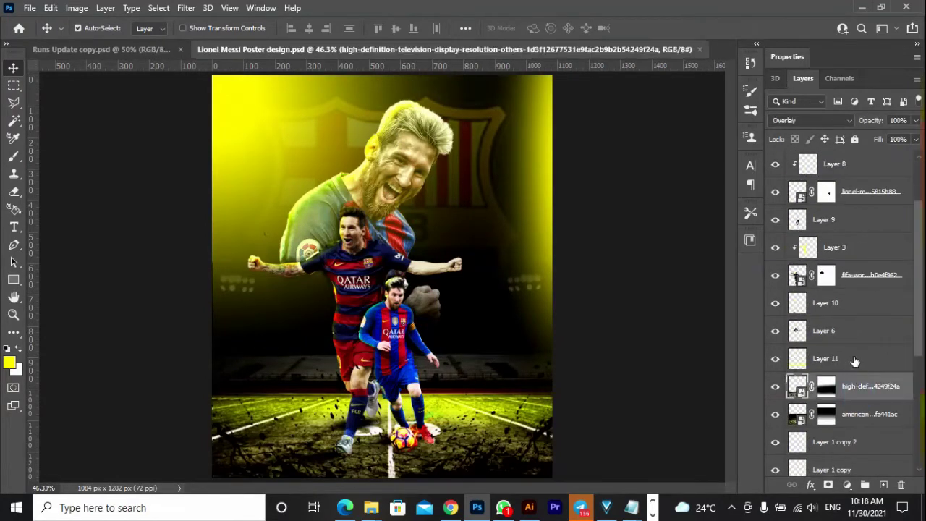
{"action": "left_click", "coordinate": [840, 302]}
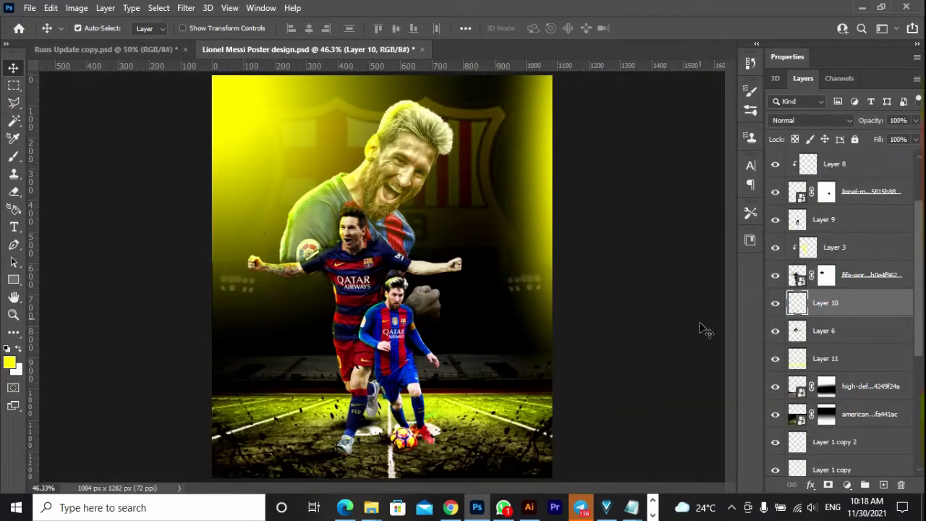
{"action": "left_click", "coordinate": [847, 484]}
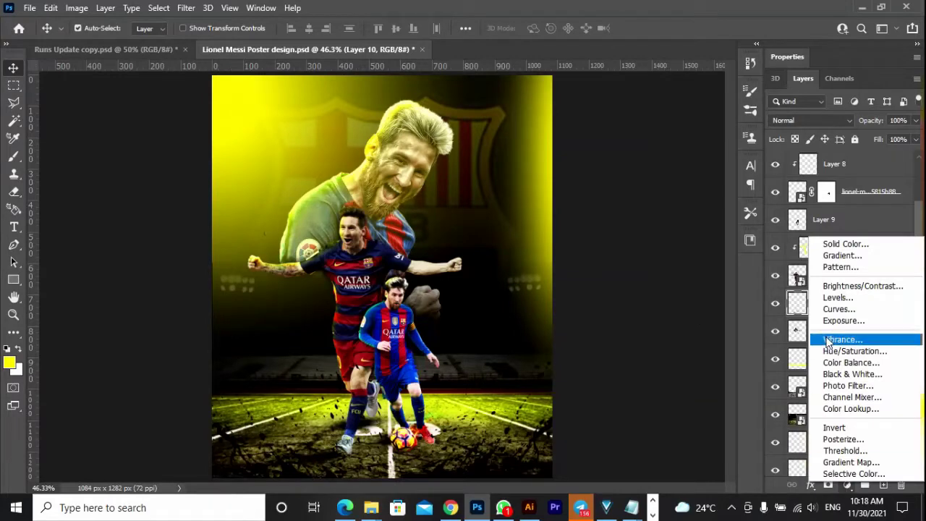
{"action": "left_click", "coordinate": [843, 340]}
{"action": "left_click_drag", "start_coordinate": [868, 115], "coordinate": [871, 113]}
{"action": "left_click_drag", "start_coordinate": [840, 141], "coordinate": [846, 141]}
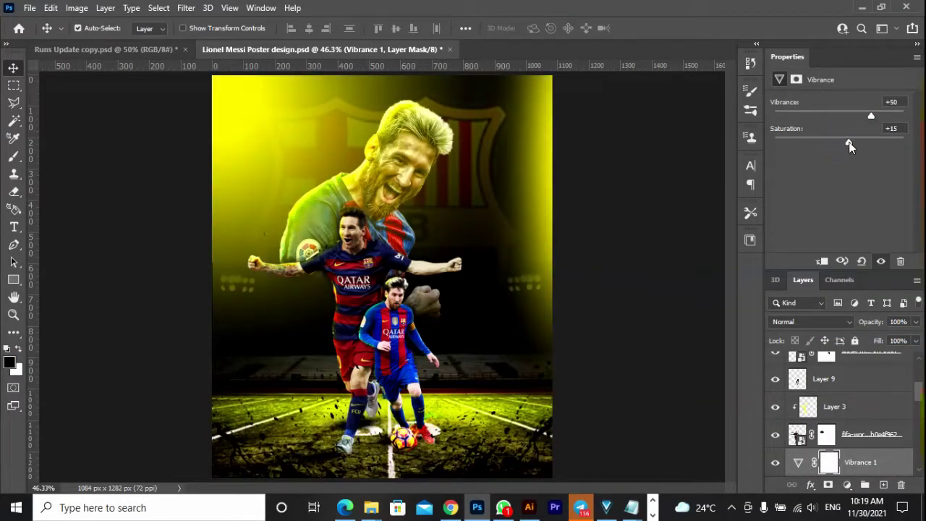
Add a Levels adjustment above Vibrance 1 with input levels 21–241
{"action": "left_click", "coordinate": [786, 286]}
{"action": "double_click", "coordinate": [790, 57]}
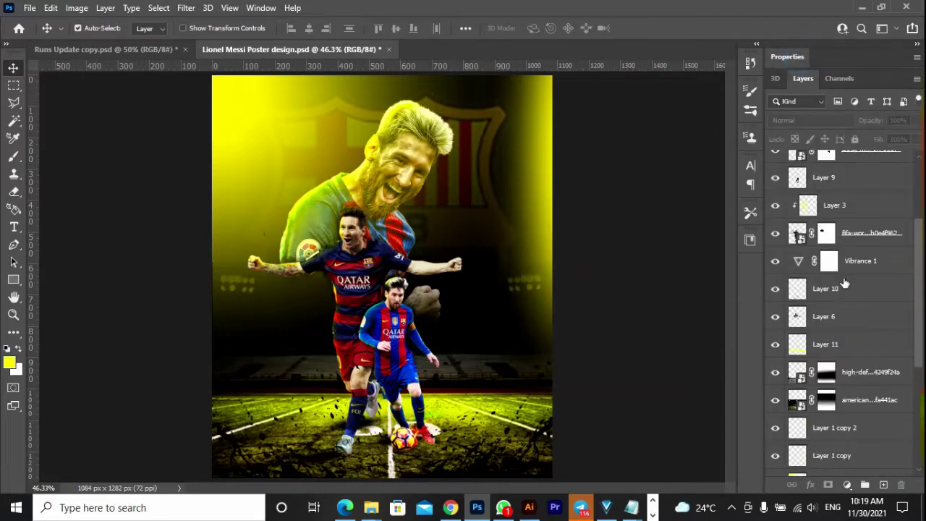
{"action": "left_click", "coordinate": [858, 261]}
{"action": "left_click", "coordinate": [847, 484]}
{"action": "left_click", "coordinate": [861, 299]}
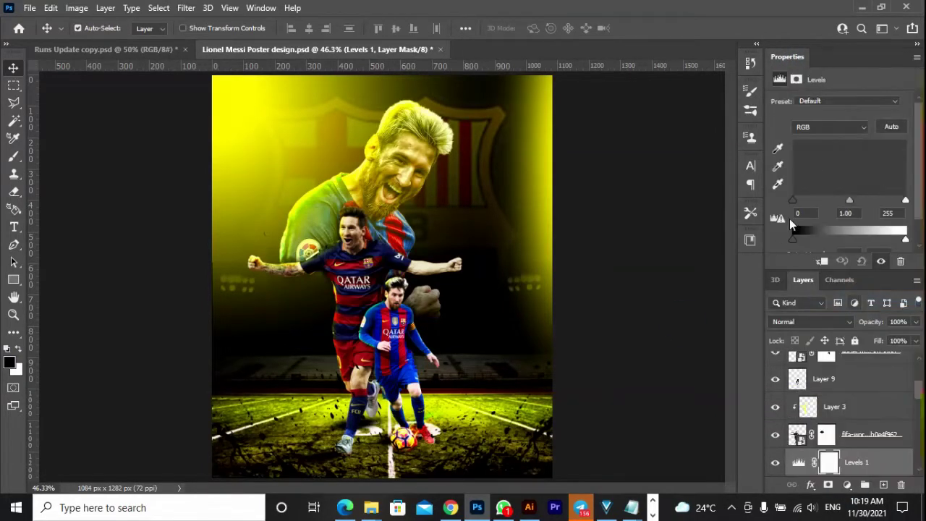
{"action": "left_click_drag", "start_coordinate": [794, 201], "coordinate": [805, 207]}
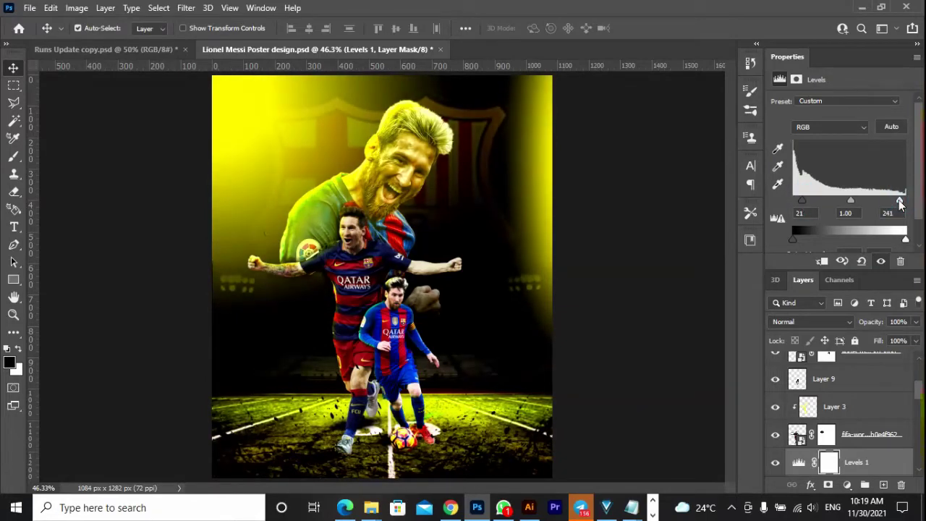
{"action": "scroll", "coordinate": [870, 410], "scroll_direction": "up", "scroll_amount": 2}
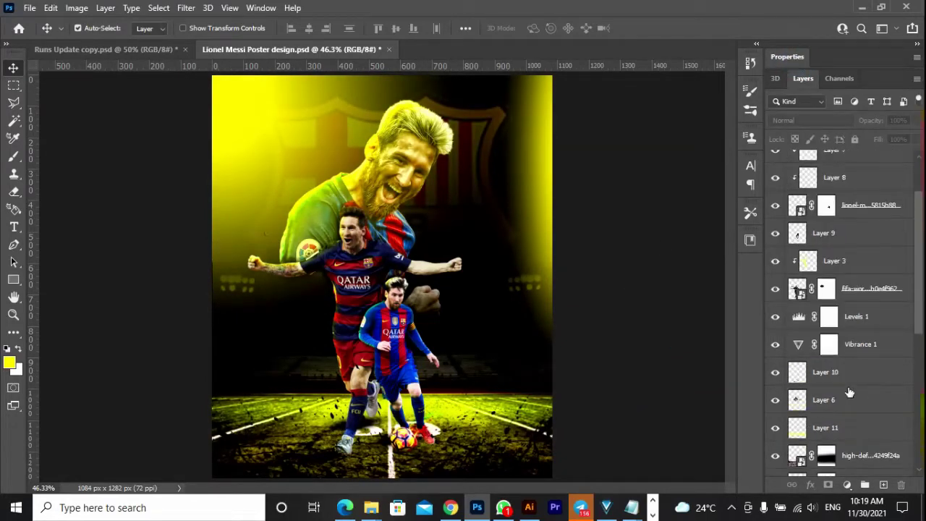
Scroll the Layers panel and select Layer 9, Layer 3 and the fifa player layer
{"action": "scroll", "coordinate": [853, 376], "scroll_direction": "up", "scroll_amount": 2}
{"action": "scroll", "coordinate": [854, 391], "scroll_direction": "down", "scroll_amount": 3}
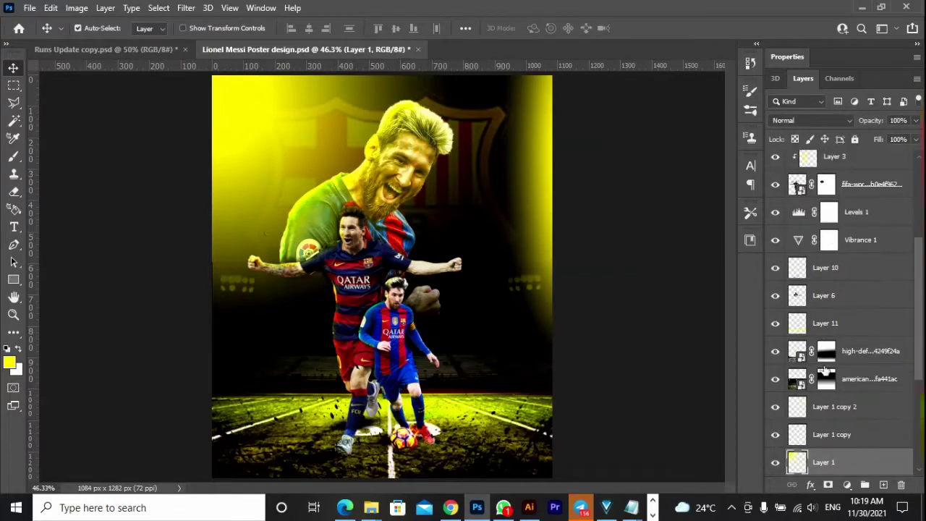
{"action": "scroll", "coordinate": [865, 427], "scroll_direction": "down", "scroll_amount": 1}
{"action": "scroll", "coordinate": [867, 429], "scroll_direction": "down", "scroll_amount": 1}
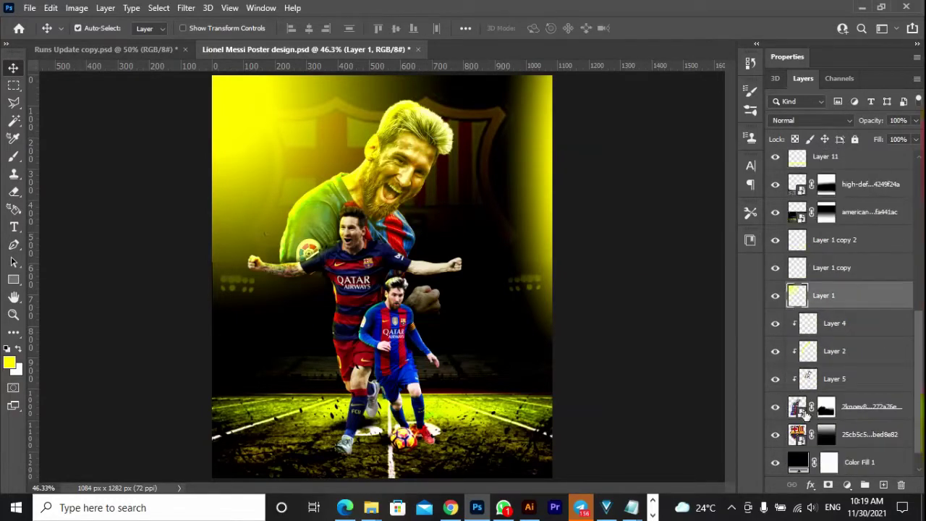
{"action": "scroll", "coordinate": [868, 427], "scroll_direction": "up", "scroll_amount": 1}
{"action": "scroll", "coordinate": [854, 391], "scroll_direction": "up", "scroll_amount": 3}
{"action": "left_click", "coordinate": [835, 269]}
{"action": "left_click", "coordinate": [829, 297]}
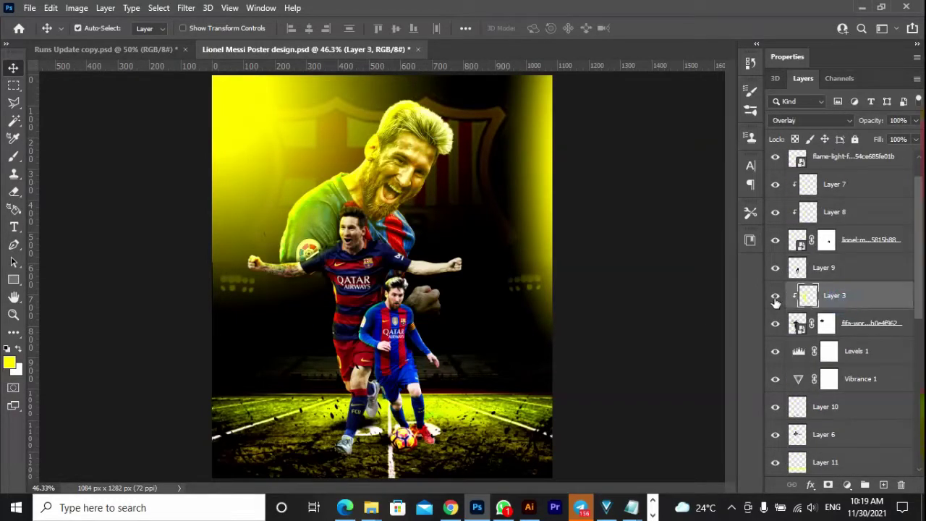
{"action": "left_click", "coordinate": [854, 331]}
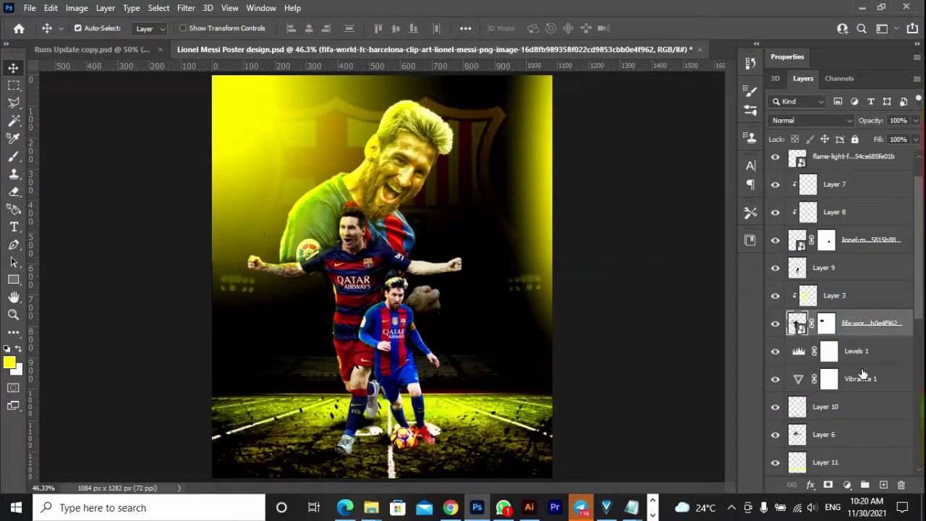
Add a trial Levels adjustment above Layer 7, tweak its black input, then delete it
{"action": "scroll", "coordinate": [861, 368], "scroll_direction": "up", "scroll_amount": 1}
{"action": "scroll", "coordinate": [862, 373], "scroll_direction": "up", "scroll_amount": 1}
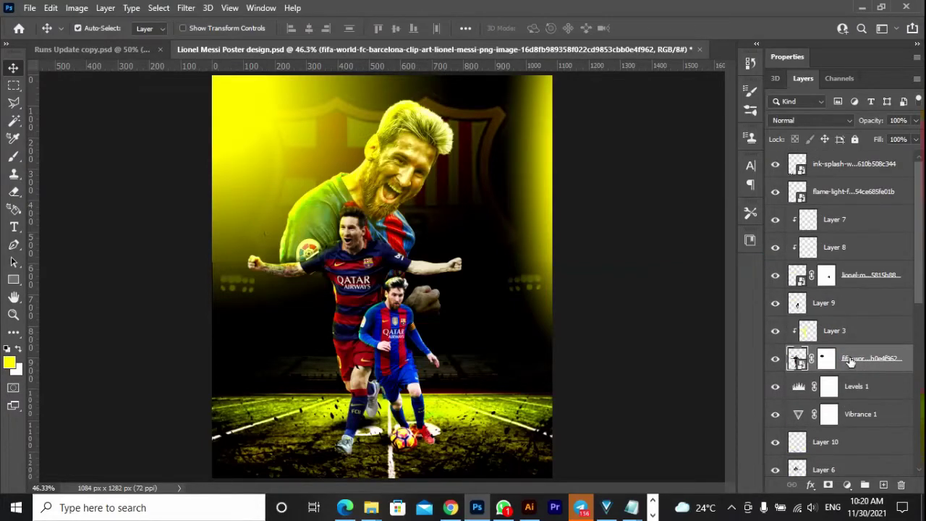
{"action": "left_click", "coordinate": [844, 223]}
{"action": "left_click", "coordinate": [847, 485]}
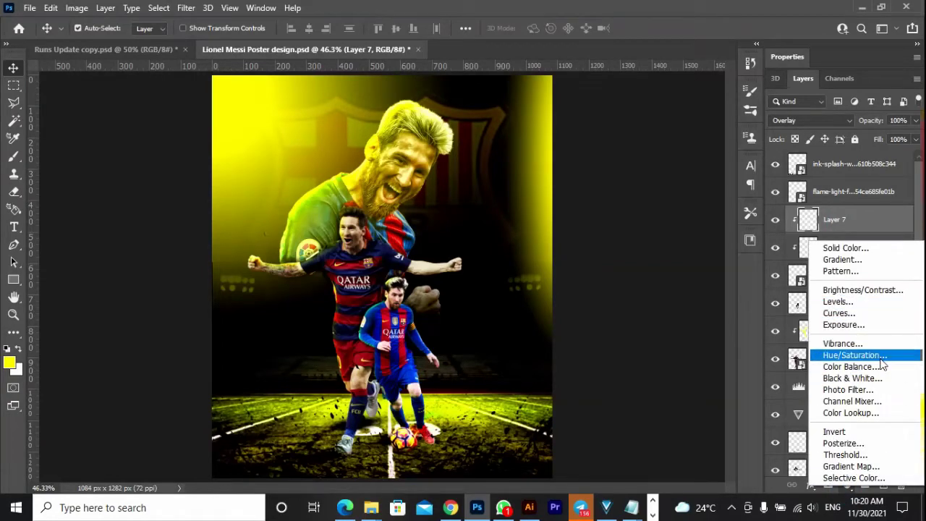
{"action": "left_click", "coordinate": [838, 300]}
{"action": "left_click_drag", "start_coordinate": [804, 200], "coordinate": [800, 201]}
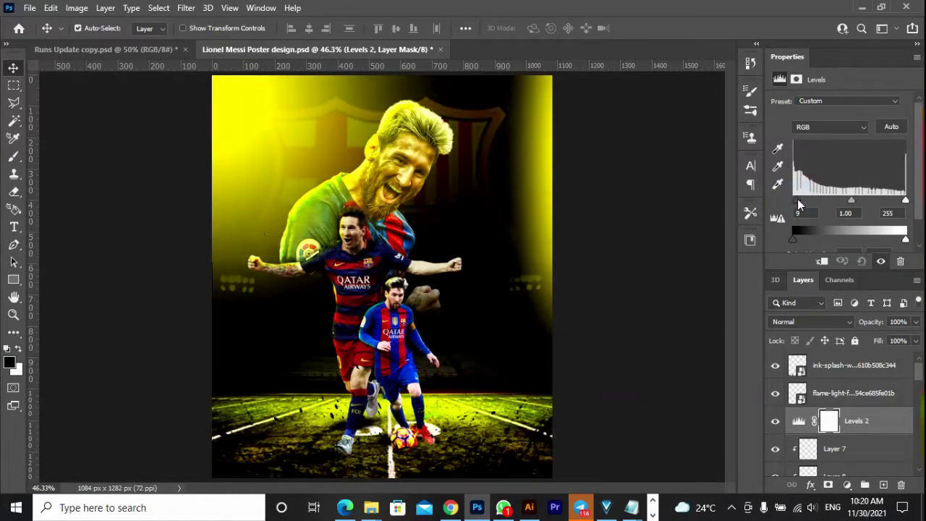
{"action": "left_click", "coordinate": [861, 421], "text": "ctrl"}
{"action": "left_click", "coordinate": [850, 421]}
{"action": "key", "text": "Delete"}
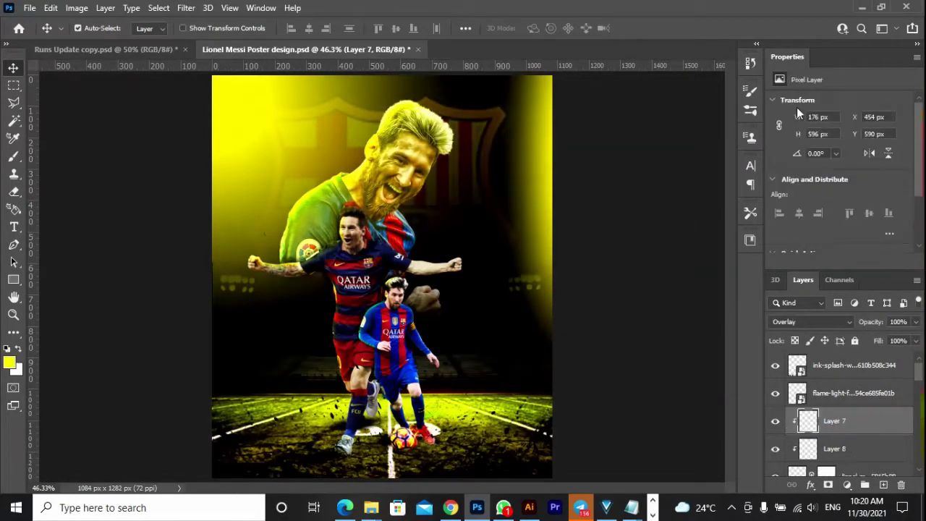
Group Layer 7 through the fifa layer as Group 1 and add Levels 2 above, black input 20
{"action": "double_click", "coordinate": [787, 56]}
{"action": "left_click", "coordinate": [847, 360], "text": "shift"}
{"action": "key", "text": "ctrl+g"}
{"action": "left_click", "coordinate": [847, 484]}
{"action": "left_click", "coordinate": [857, 305]}
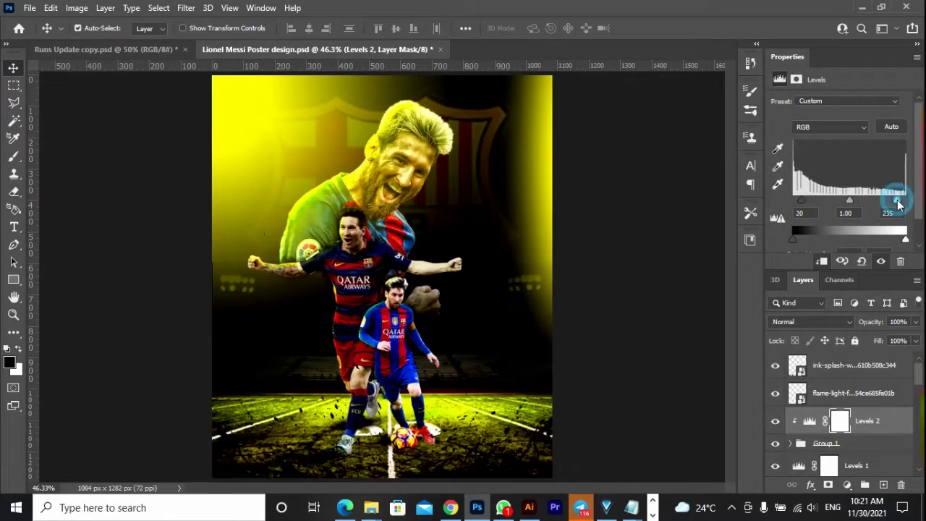
{"action": "left_click", "coordinate": [610, 269]}
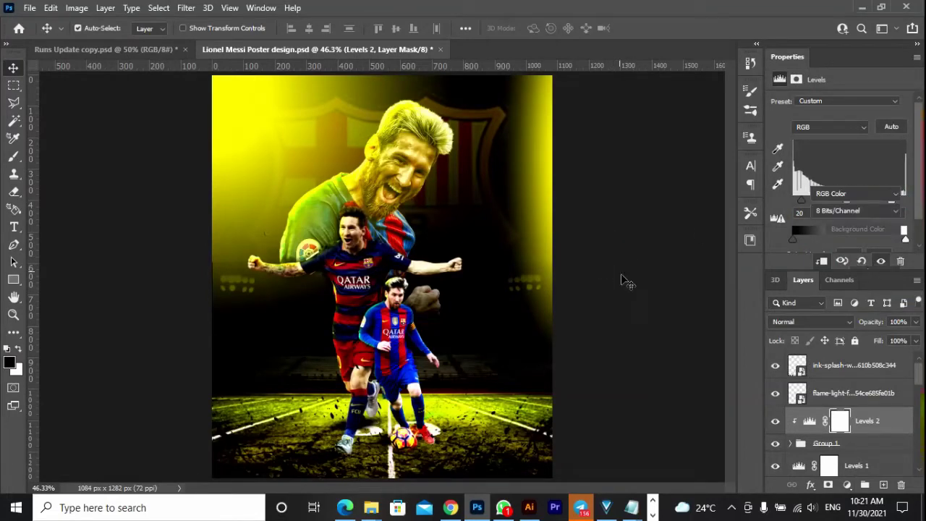
{"action": "left_click", "coordinate": [787, 56]}
{"action": "key", "text": "alt+period"}
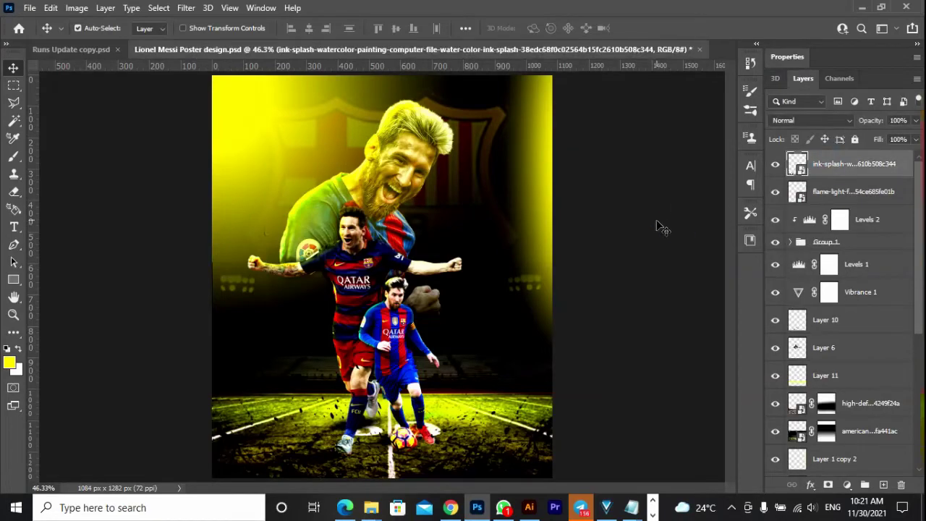
Paste the MESSI title text from Notepad into a new text box at the poster's upper left
{"action": "mouse_move", "coordinate": [632, 507]}
{"action": "left_click", "coordinate": [706, 443]}
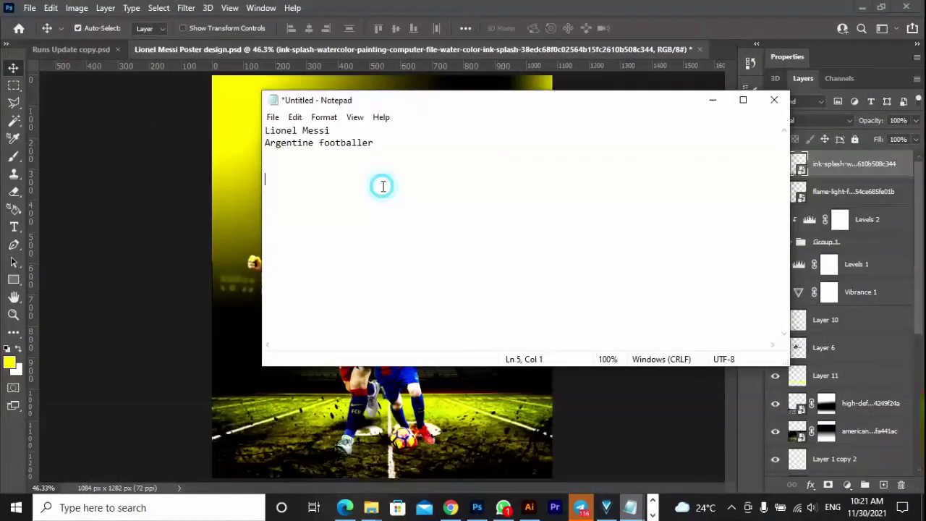
{"action": "left_click", "coordinate": [221, 234]}
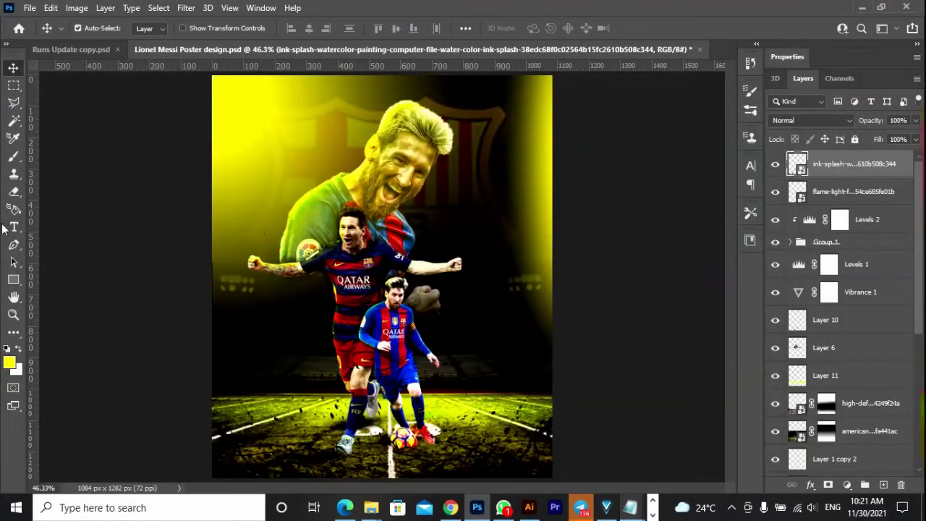
{"action": "left_click", "coordinate": [14, 227]}
{"action": "left_click", "coordinate": [255, 148]}
{"action": "type", "text": "MESSI"}
{"action": "key", "text": "ctrl+a"}
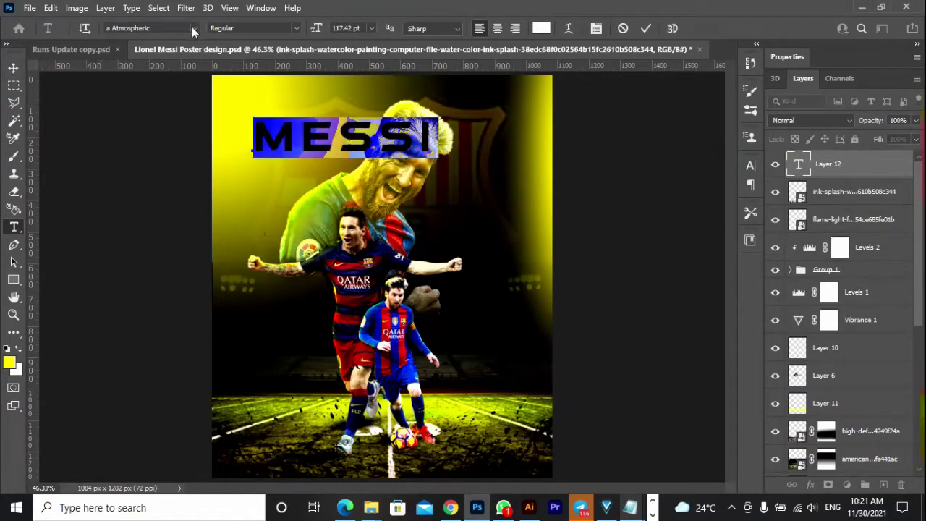
Set the MESSI text to Gotham Black Italic with tighter tracking
{"action": "left_click", "coordinate": [192, 28]}
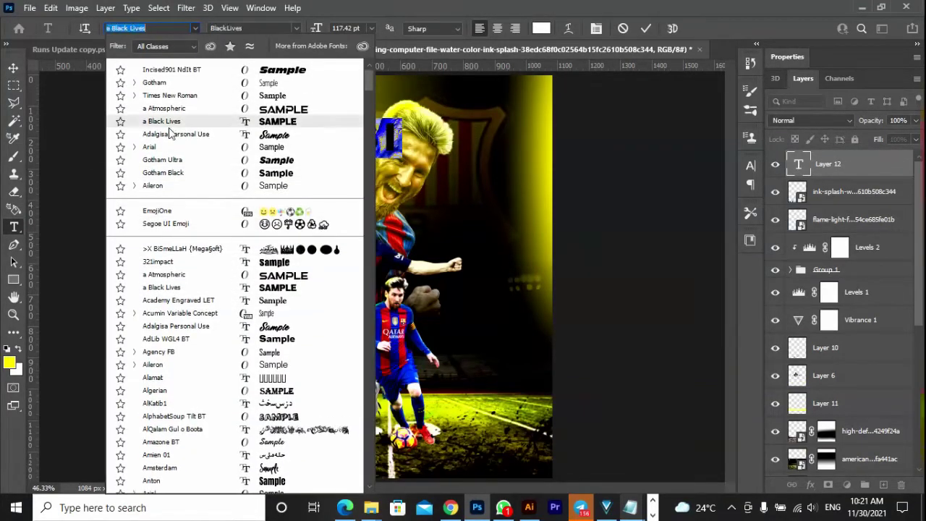
{"action": "left_click", "coordinate": [134, 82]}
{"action": "scroll", "coordinate": [299, 403], "scroll_direction": "down", "scroll_amount": 5}
{"action": "scroll", "coordinate": [303, 405], "scroll_direction": "down", "scroll_amount": 7}
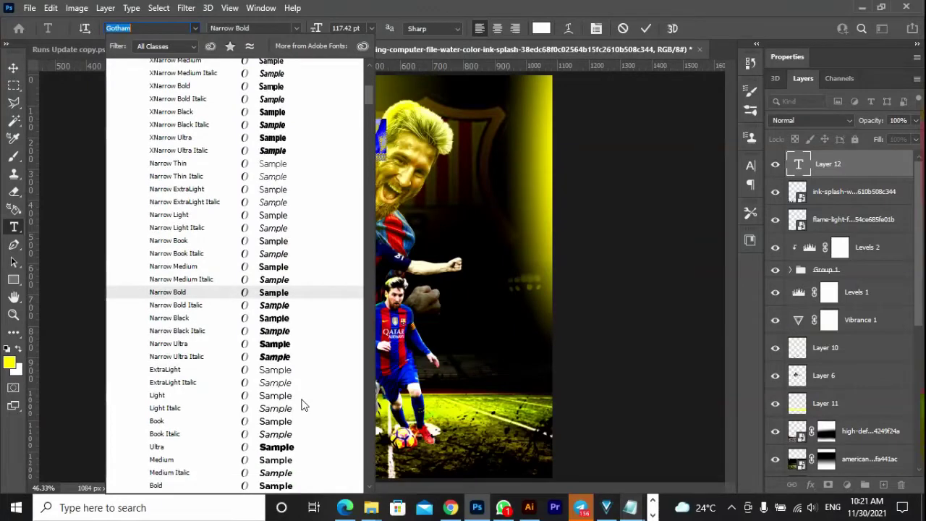
{"action": "scroll", "coordinate": [302, 405], "scroll_direction": "down", "scroll_amount": 3}
{"action": "left_click", "coordinate": [302, 403]}
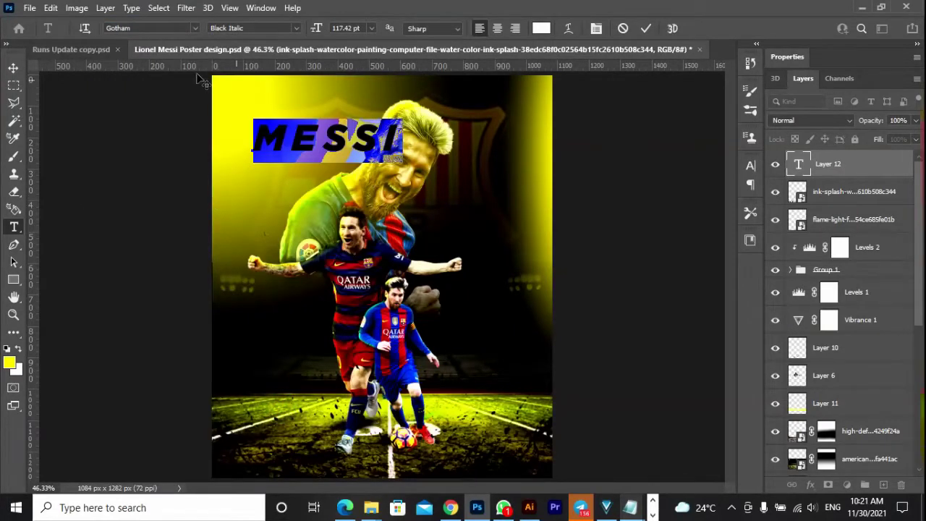
{"action": "left_click", "coordinate": [750, 168]}
{"action": "left_click", "coordinate": [727, 198]}
{"action": "left_click", "coordinate": [702, 253]}
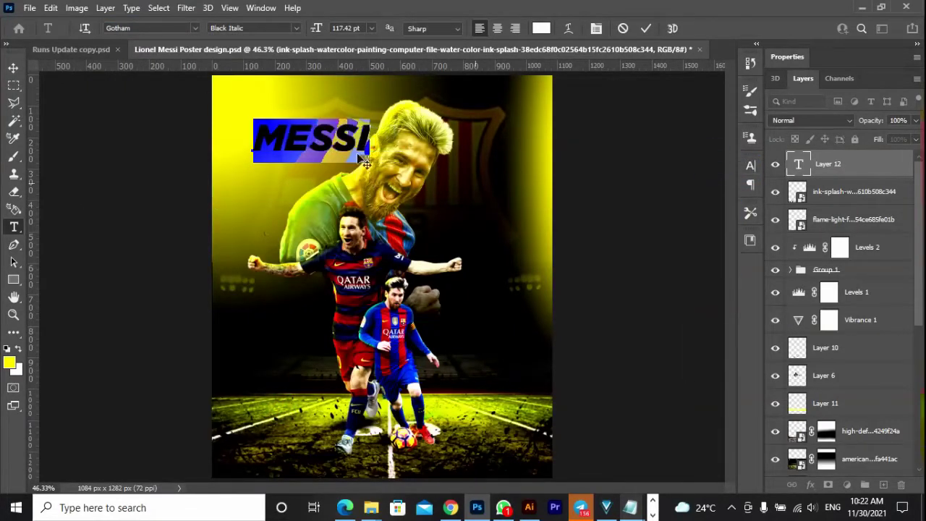
{"action": "key", "text": "ctrl+Return"}
Move MESSI to the top left and enlarge it to 250% across the poster's top
{"action": "key", "text": "ctrl+t"}
{"action": "left_click_drag", "start_coordinate": [311, 159], "coordinate": [284, 124]}
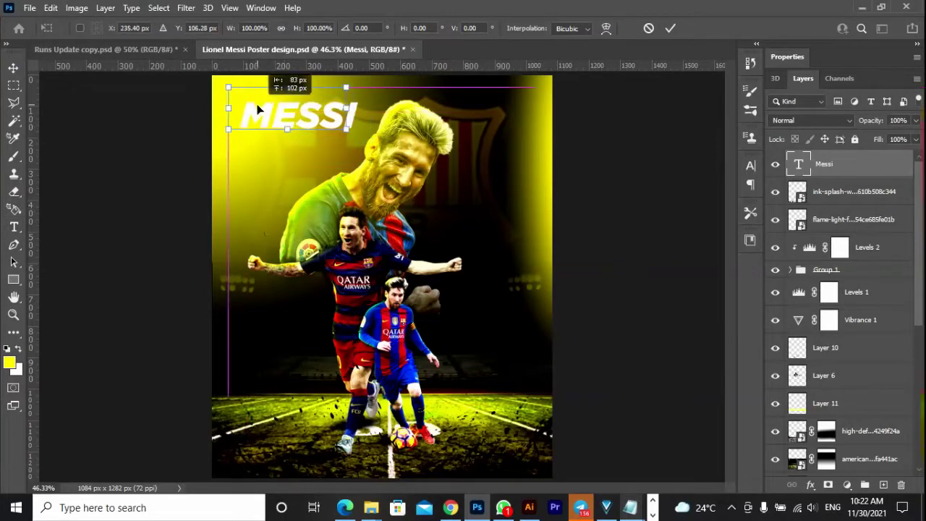
{"action": "left_click_drag", "start_coordinate": [343, 130], "coordinate": [510, 255]}
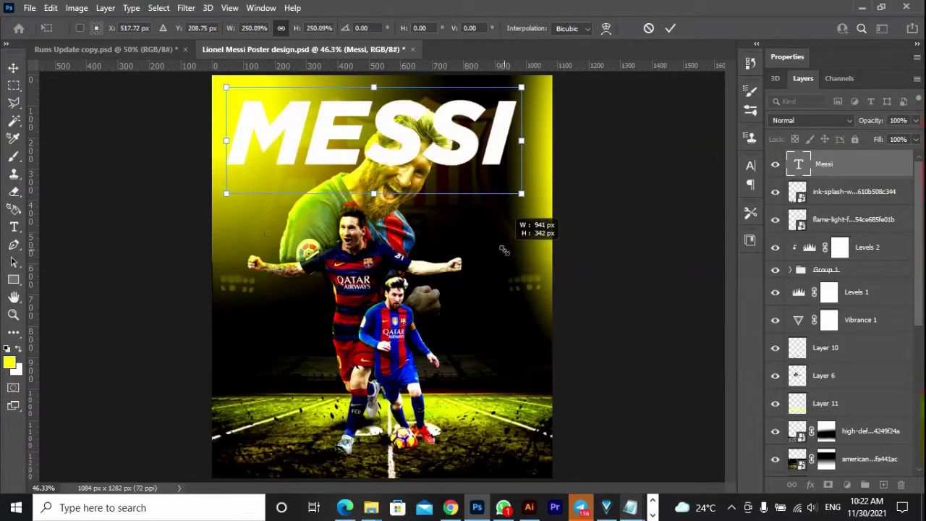
{"action": "double_click", "coordinate": [478, 141]}
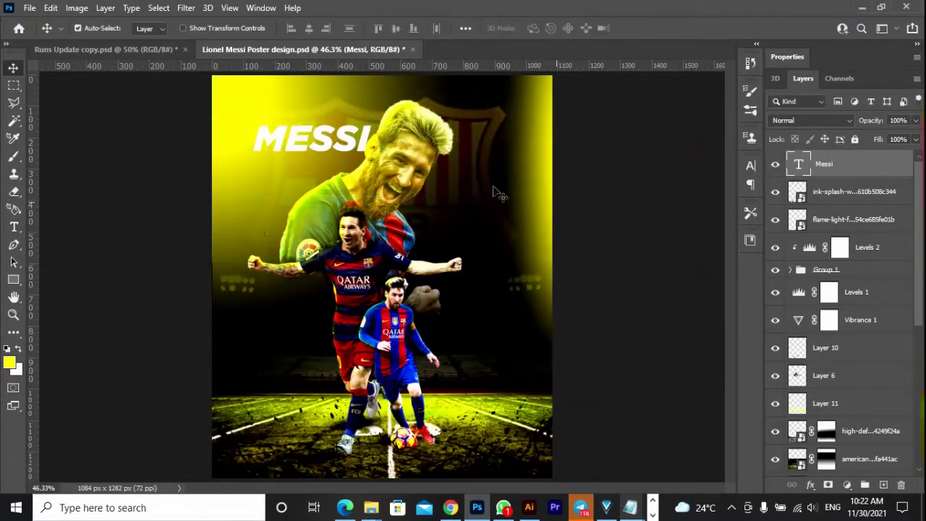
{"action": "scroll", "coordinate": [840, 290], "scroll_direction": "down", "scroll_amount": 5}
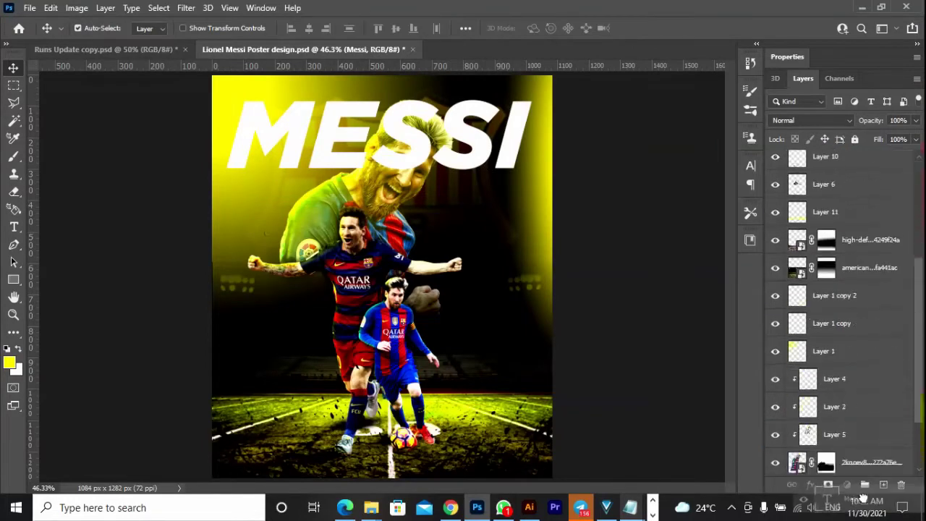
Duplicate the MESSI title layer and move the copy above Layer 1
{"action": "scroll", "coordinate": [839, 326], "scroll_direction": "down", "scroll_amount": 3}
{"action": "left_click_drag", "start_coordinate": [844, 395], "coordinate": [840, 394]}
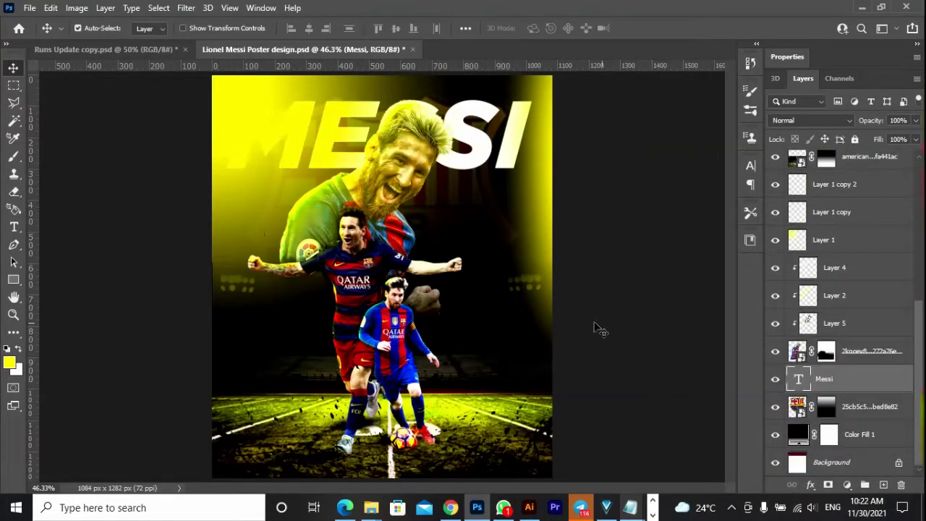
{"action": "key", "text": "ctrl+j"}
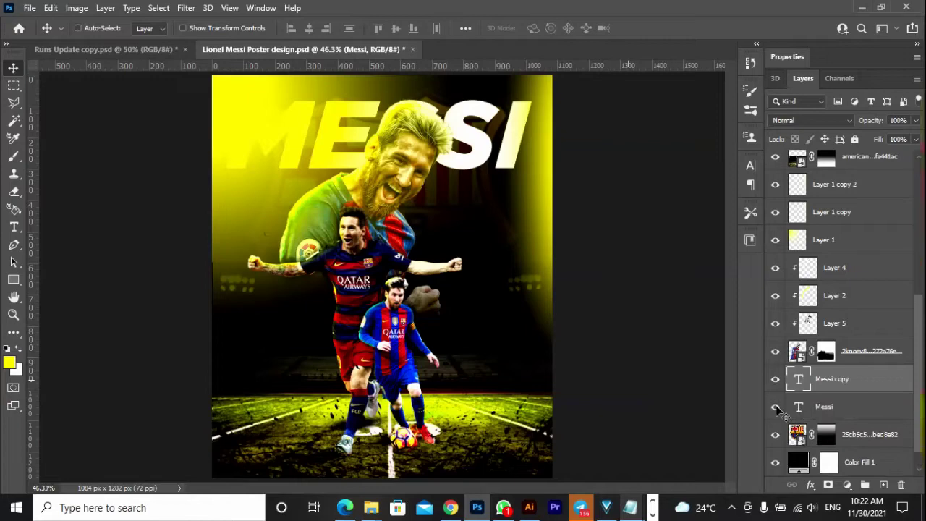
{"action": "left_click", "coordinate": [831, 385]}
{"action": "left_click_drag", "start_coordinate": [832, 386], "coordinate": [832, 227]}
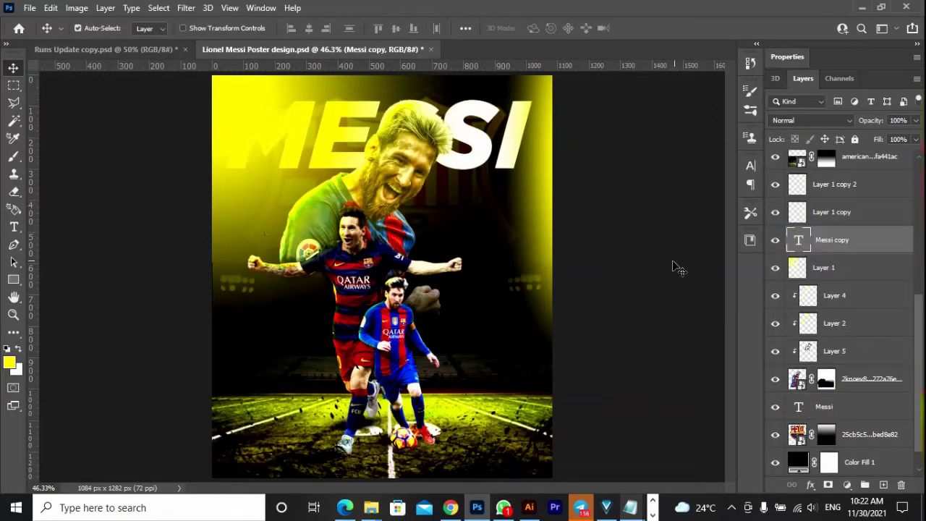
Set the MESSI copy's fill to 0% and add a 2 px white Stroke effect
{"action": "left_click", "coordinate": [916, 139]}
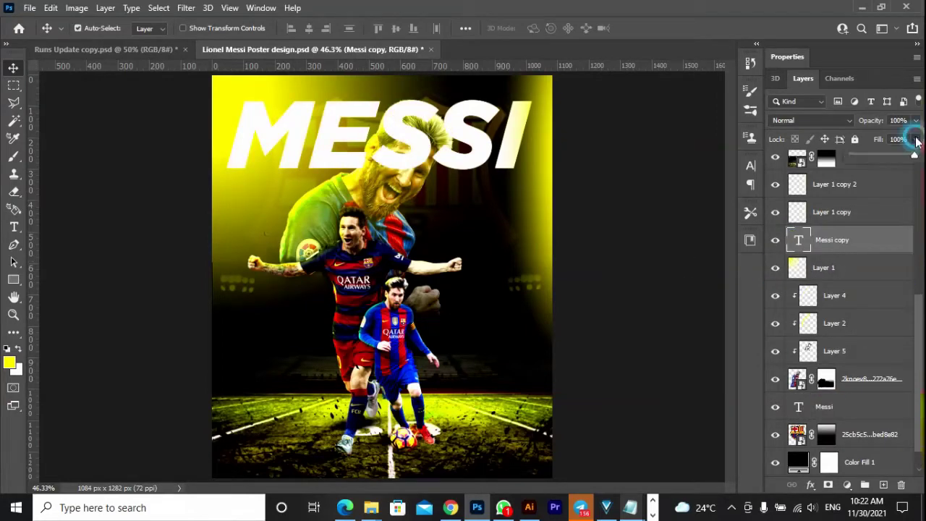
{"action": "left_click", "coordinate": [810, 484]}
{"action": "left_click", "coordinate": [857, 387]}
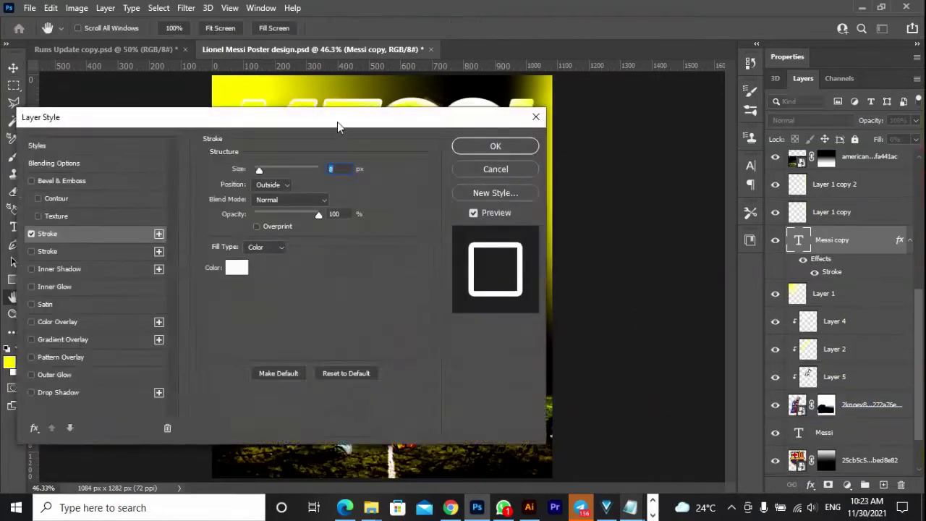
{"action": "left_click_drag", "start_coordinate": [337, 120], "coordinate": [641, 217]}
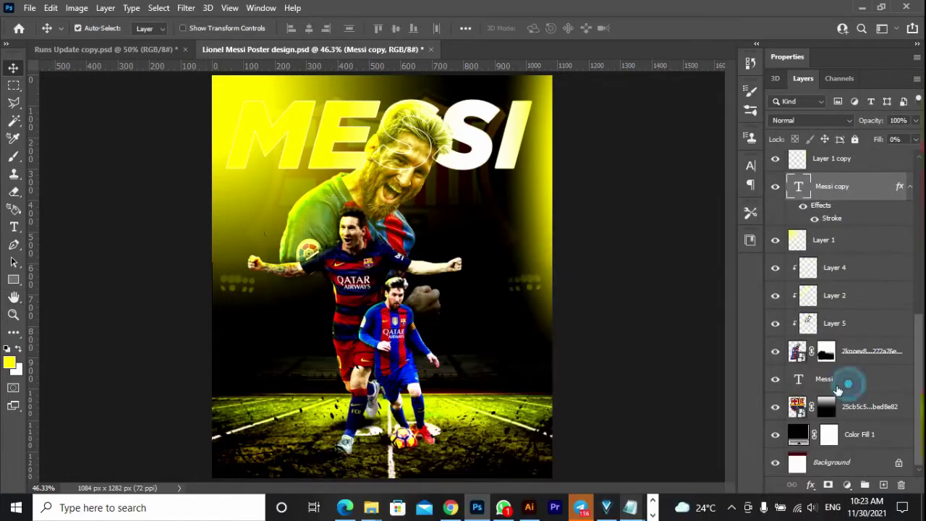
Color the original MESSI title yellow (#dee700), sampled from the poster
{"action": "left_click", "coordinate": [848, 383]}
{"action": "left_click", "coordinate": [750, 165]}
{"action": "left_click", "coordinate": [712, 243]}
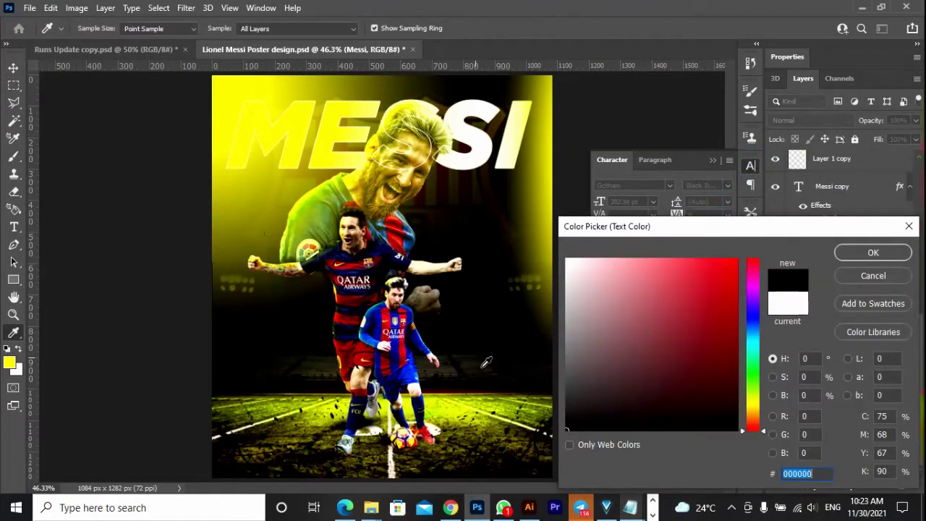
{"action": "left_click", "coordinate": [753, 319]}
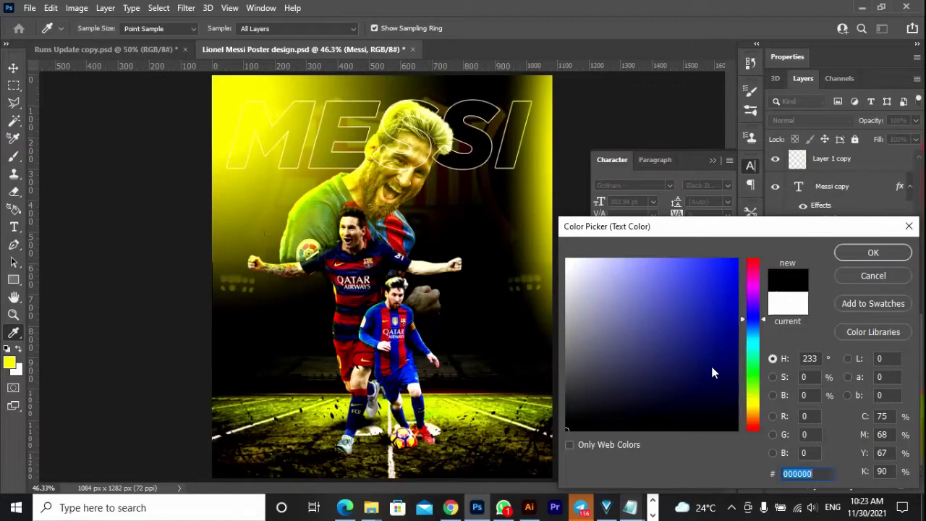
{"action": "left_click_drag", "start_coordinate": [717, 354], "coordinate": [678, 400]}
{"action": "left_click_drag", "start_coordinate": [736, 398], "coordinate": [753, 385]}
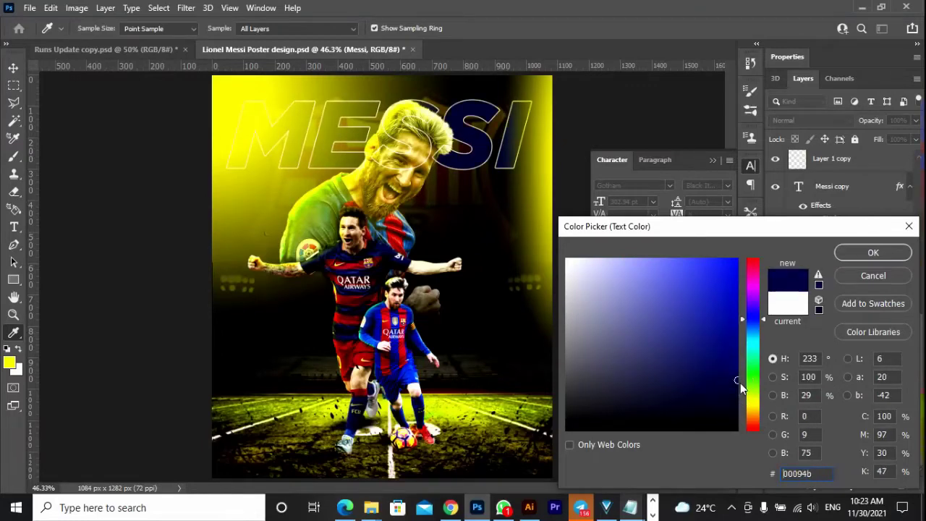
{"action": "left_click", "coordinate": [456, 404]}
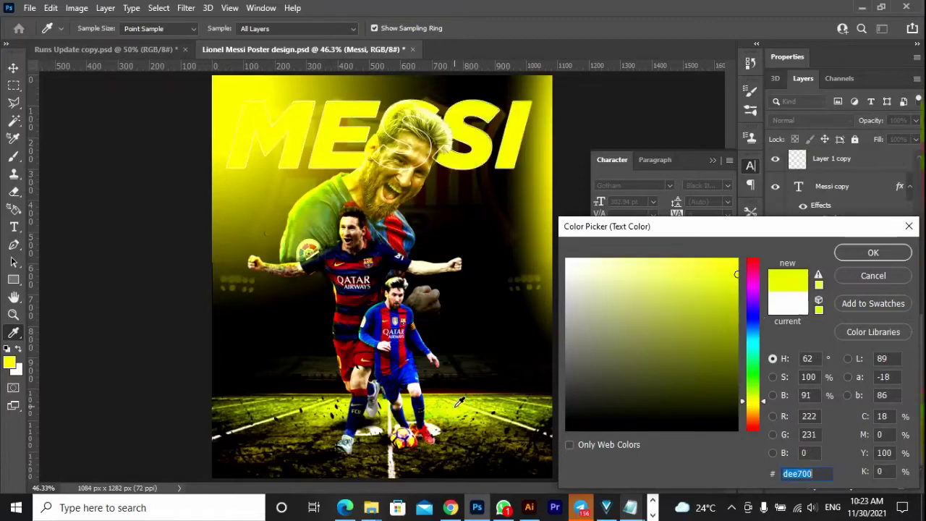
{"action": "left_click", "coordinate": [874, 252]}
{"action": "key", "text": "v"}
{"action": "left_click", "coordinate": [750, 165]}
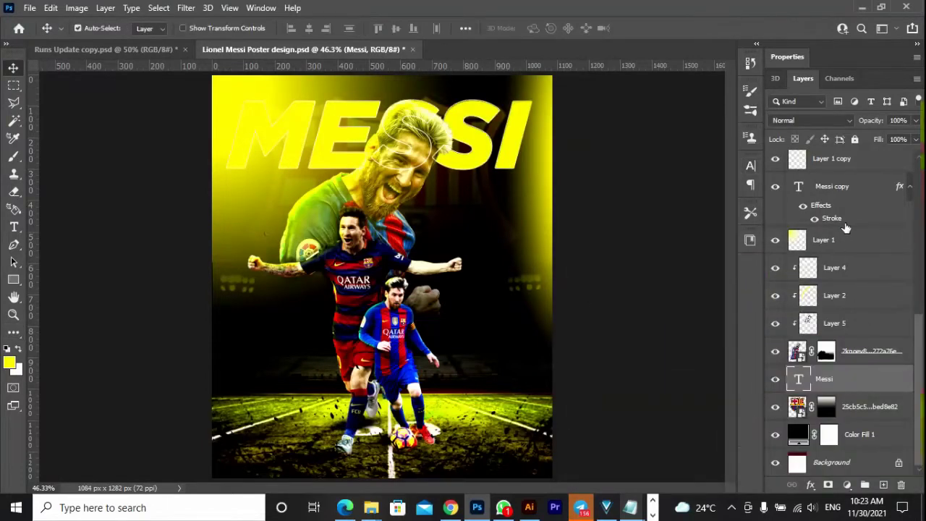
Change the MESSI copy's Stroke to yellow and 3 px wide
{"action": "double_click", "coordinate": [831, 218]}
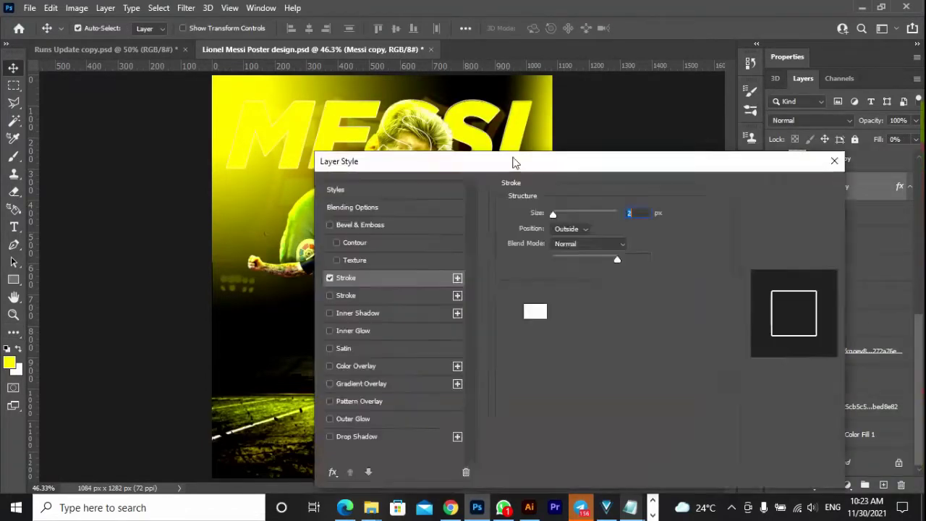
{"action": "left_click_drag", "start_coordinate": [513, 159], "coordinate": [716, 186]}
{"action": "left_click", "coordinate": [709, 323]}
{"action": "left_click", "coordinate": [492, 108]}
{"action": "left_click", "coordinate": [871, 254]}
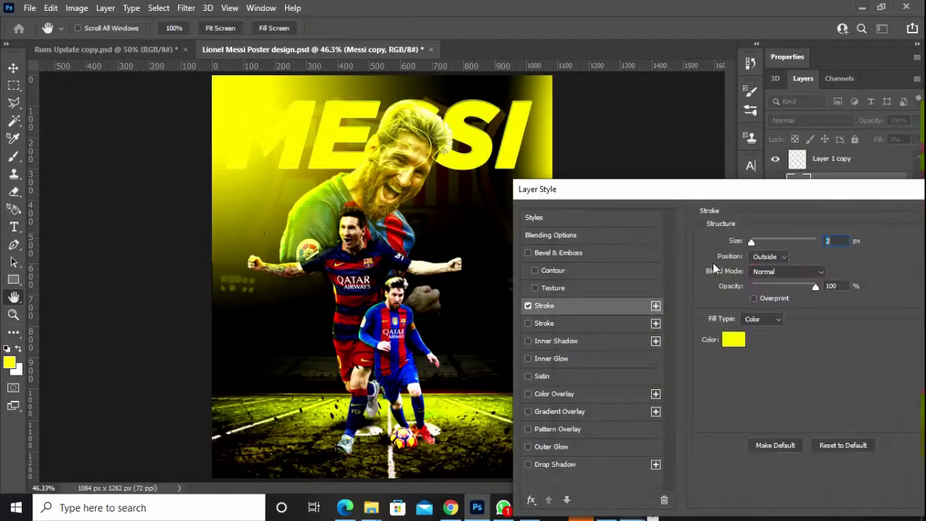
{"action": "key", "text": "Up"}
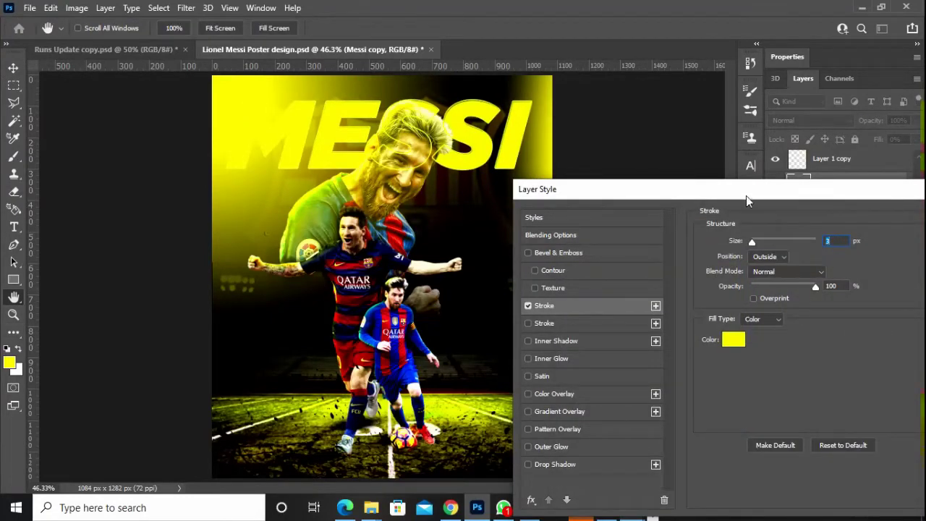
Mask the MESSI copy so its outline is hidden over Messi's hair
{"action": "left_click_drag", "start_coordinate": [746, 195], "coordinate": [434, 190]}
{"action": "left_click", "coordinate": [684, 221]}
{"action": "key", "text": "z"}
{"action": "left_click", "coordinate": [383, 150]}
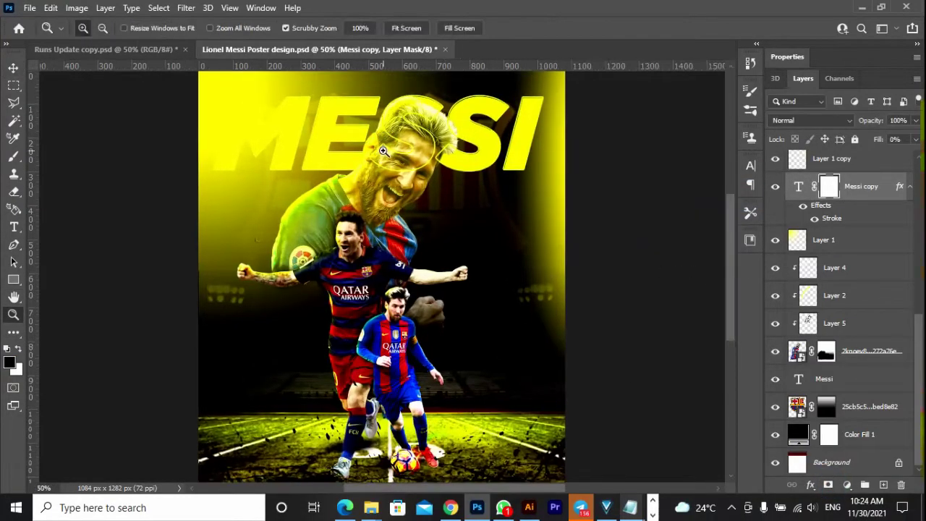
{"action": "key", "text": "ctrl+plus"}
{"action": "key", "text": "b"}
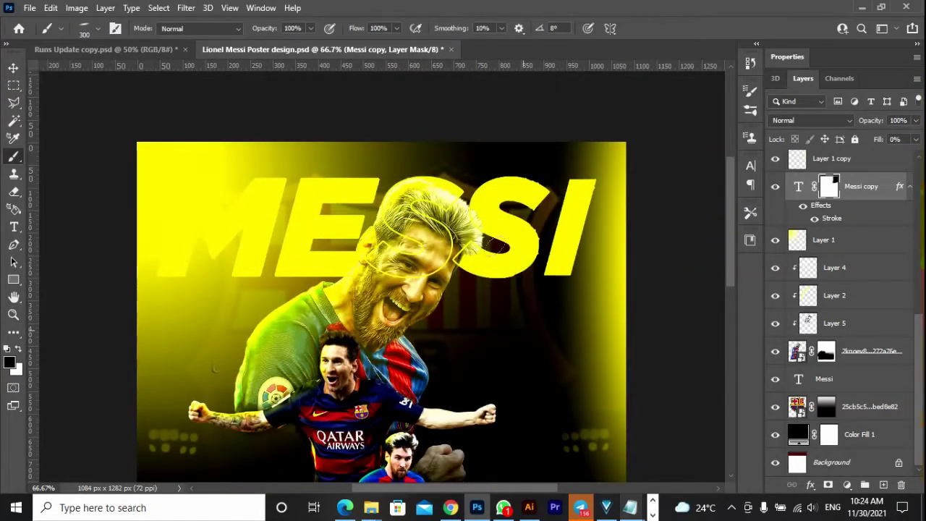
{"action": "left_click_drag", "start_coordinate": [392, 231], "coordinate": [411, 230]}
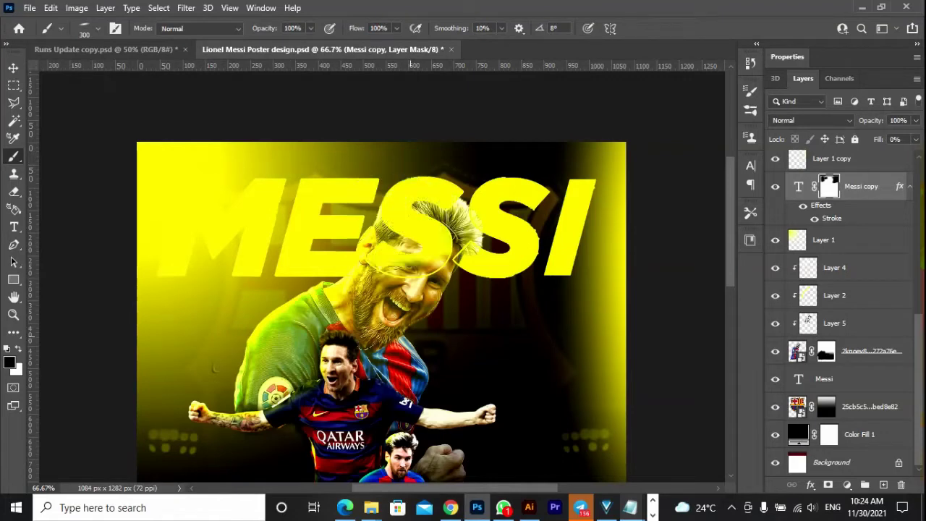
{"action": "left_click_drag", "start_coordinate": [411, 318], "coordinate": [412, 239]}
{"action": "left_click_drag", "start_coordinate": [418, 172], "coordinate": [365, 180]}
Lower the MESSI copy's opacity to about 50%
{"action": "key", "text": "v"}
{"action": "left_click", "coordinate": [635, 275]}
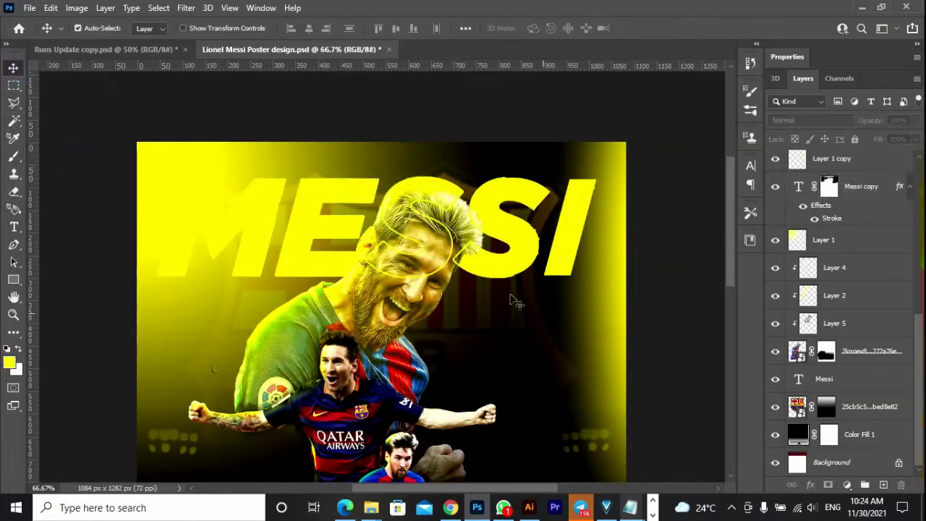
{"action": "key", "text": "z"}
{"action": "key", "text": "ctrl+0"}
{"action": "key", "text": "ctrl+plus"}
{"action": "left_click", "coordinate": [829, 200]}
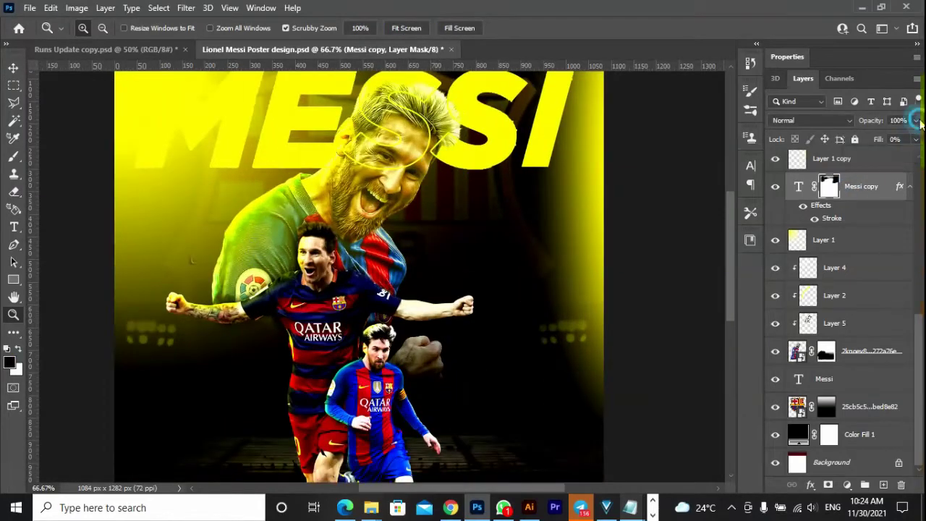
{"action": "left_click_drag", "start_coordinate": [870, 137], "coordinate": [879, 138]}
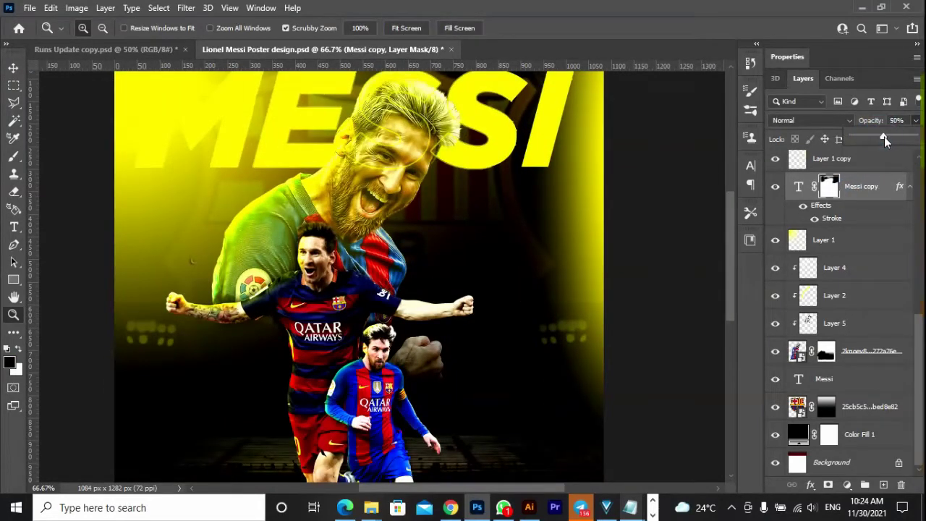
{"action": "key", "text": "v"}
{"action": "left_click", "coordinate": [41, 138]}
{"action": "key", "text": "z"}
{"action": "key", "text": "ctrl+0"}
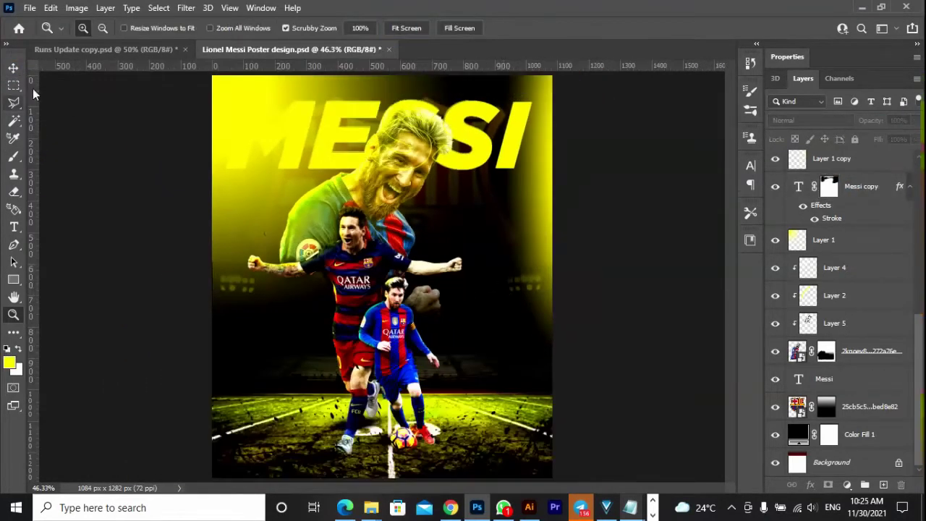
Scale the MESSI title down to about 88% and shift it right
{"action": "key", "text": "v"}
{"action": "left_click", "coordinate": [862, 390]}
{"action": "left_click", "coordinate": [861, 185], "text": "ctrl"}
{"action": "key", "text": "ctrl+t"}
{"action": "left_click_drag", "start_coordinate": [532, 165], "coordinate": [495, 160]}
{"action": "left_click_drag", "start_coordinate": [394, 123], "coordinate": [452, 190]}
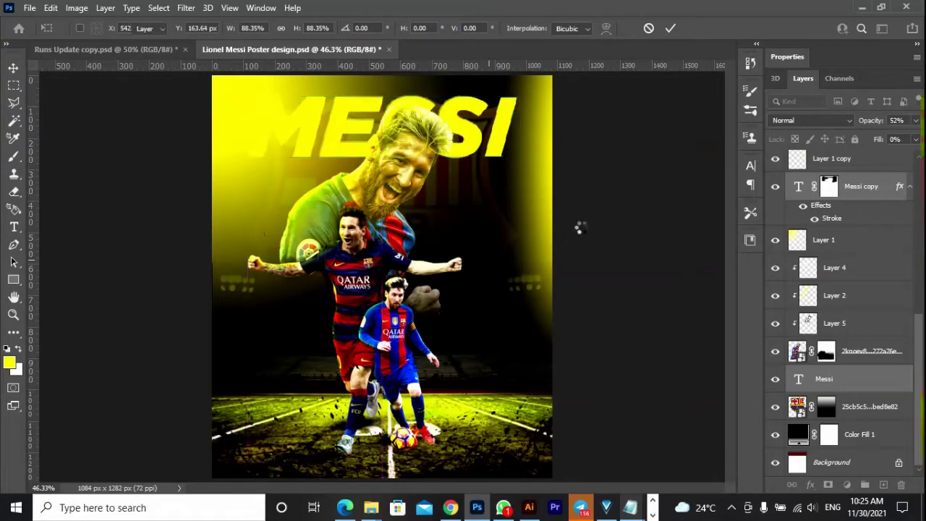
{"action": "left_click", "coordinate": [604, 249]}
Delete the MESSI copy and set the MESSI title's blend mode to Linear Light
{"action": "left_click", "coordinate": [829, 187]}
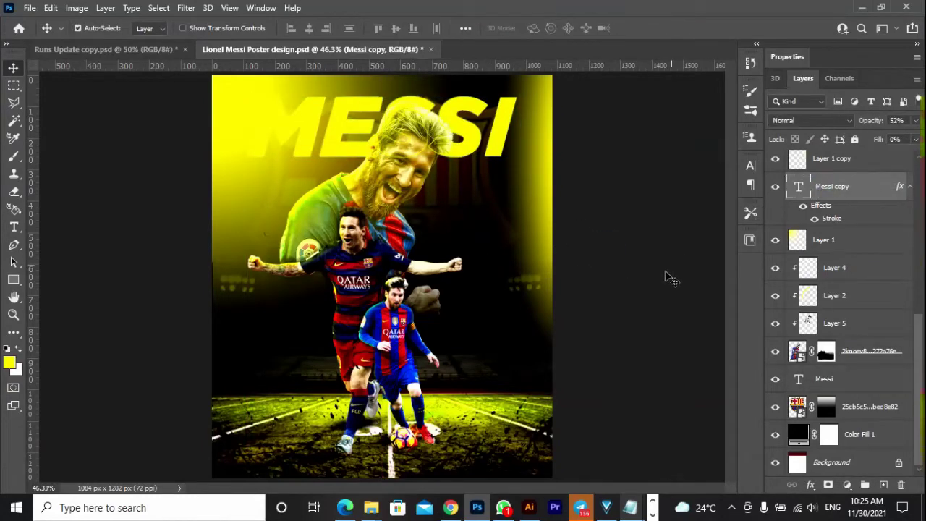
{"action": "key", "text": "Delete"}
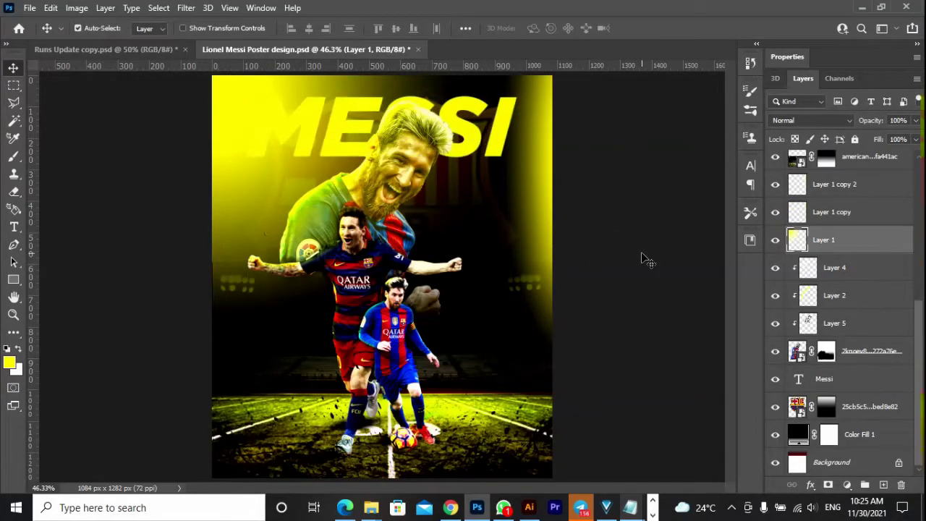
{"action": "left_click", "coordinate": [828, 379]}
{"action": "left_click", "coordinate": [809, 121]}
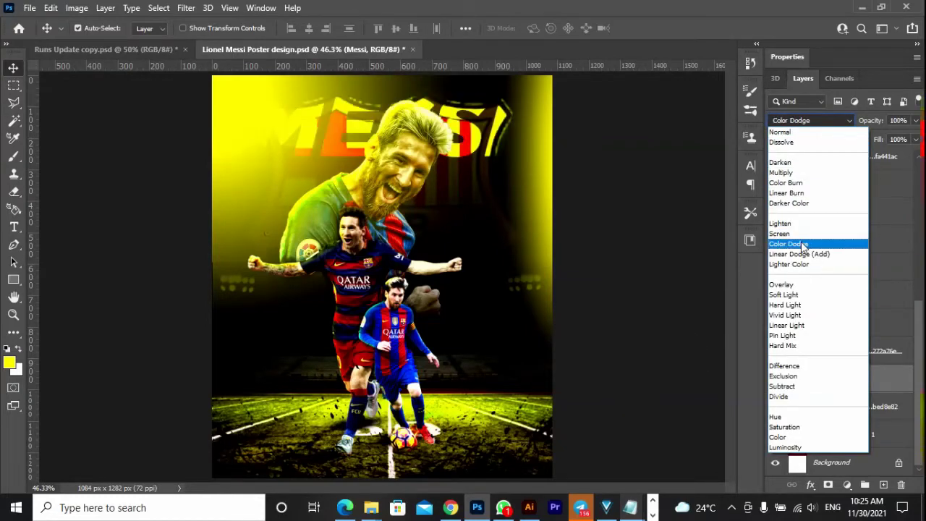
{"action": "left_click", "coordinate": [786, 324]}
{"action": "left_click", "coordinate": [594, 269]}
{"action": "key", "text": "z"}
{"action": "left_click", "coordinate": [406, 28]}
Start a new text layer below the MESSI title at 100% zoom
{"action": "key", "text": "v"}
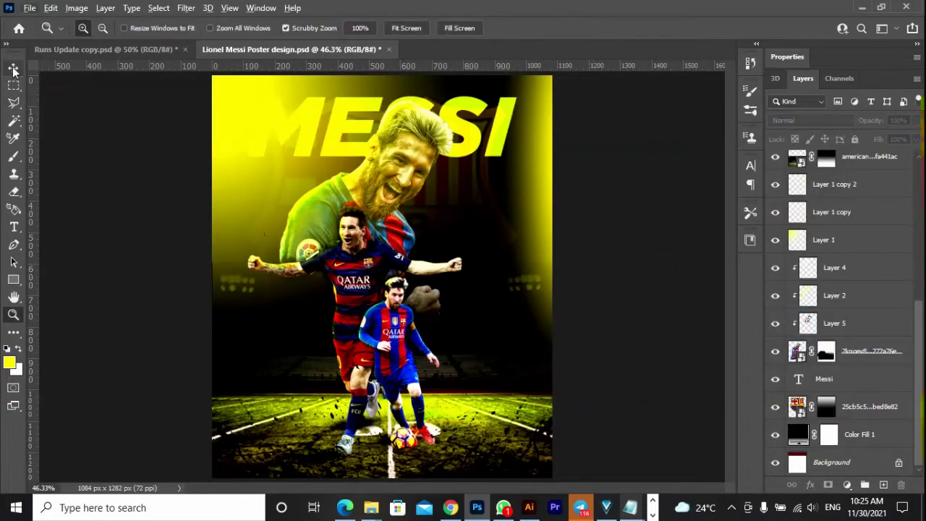
{"action": "left_click", "coordinate": [631, 507]}
{"action": "left_click", "coordinate": [116, 191]}
{"action": "key", "text": "z"}
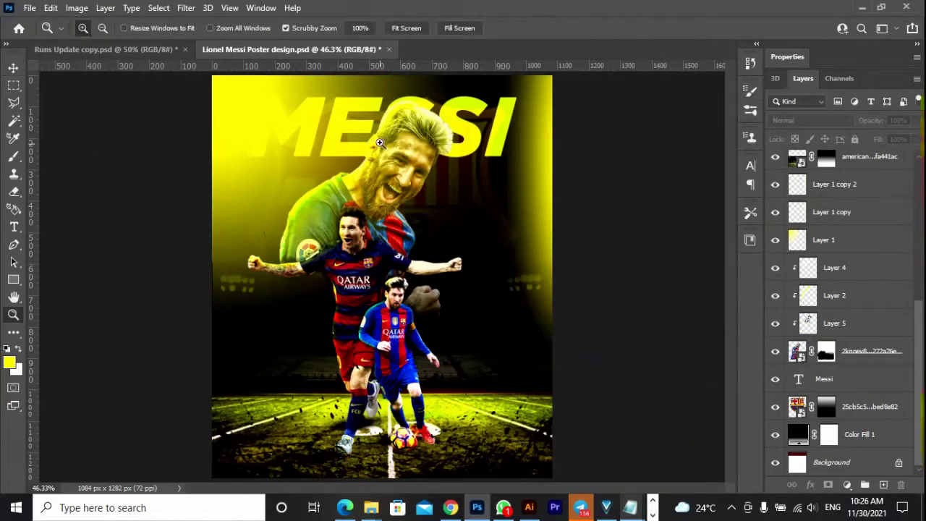
{"action": "left_click", "coordinate": [159, 381]}
{"action": "key", "text": "t"}
{"action": "left_click", "coordinate": [158, 381]}
Type LIONEL at 72 pt, shrink it and place it above the MESSI title
{"action": "type", "text": "LIONEL"}
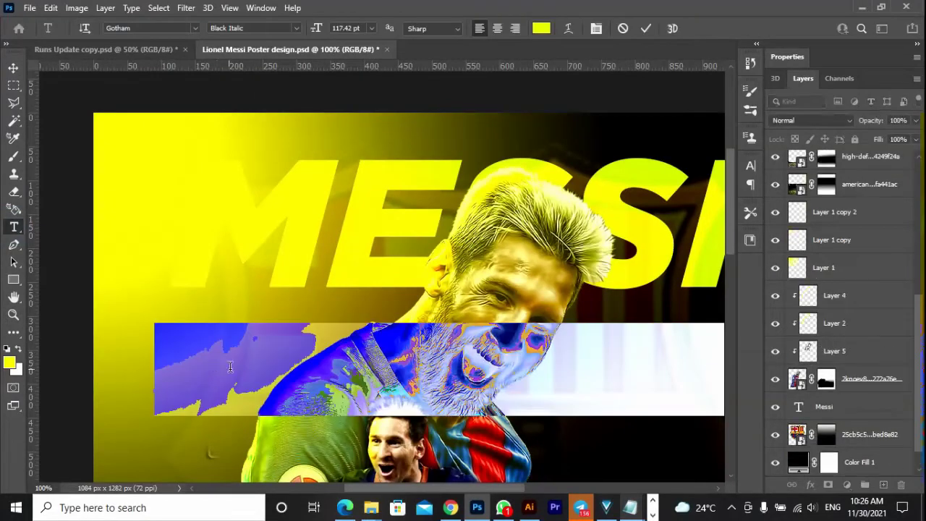
{"action": "key", "text": "ctrl+a"}
{"action": "left_click", "coordinate": [371, 28]}
{"action": "left_click", "coordinate": [356, 202]}
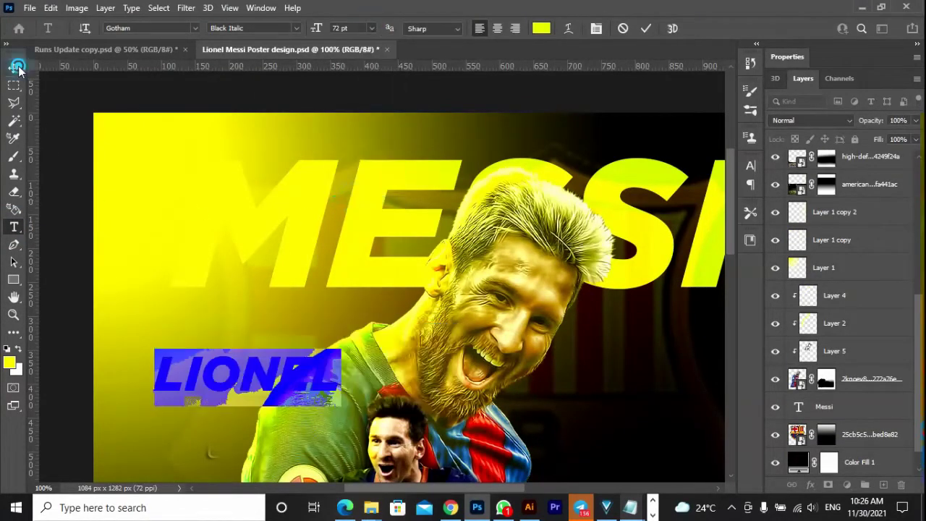
{"action": "key", "text": "ctrl+Return"}
{"action": "key", "text": "v"}
{"action": "key", "text": "ctrl+t"}
{"action": "mouse_move", "coordinate": [338, 394]}
{"action": "left_mouse_down"}
{"action": "mouse_move", "coordinate": [263, 382]}
{"action": "mouse_move", "coordinate": [375, 166]}
{"action": "left_mouse_up"}
{"action": "left_click_drag", "start_coordinate": [423, 145], "coordinate": [437, 131]}
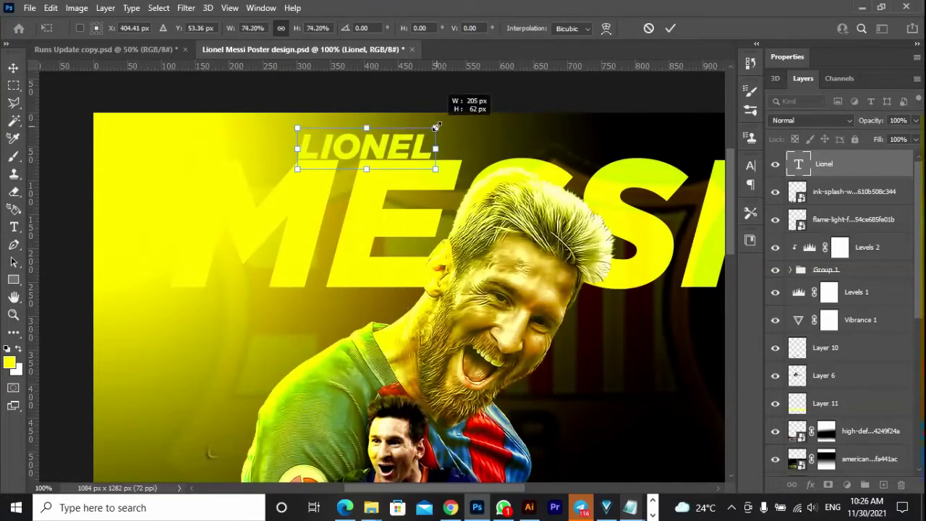
{"action": "key", "text": "Return"}
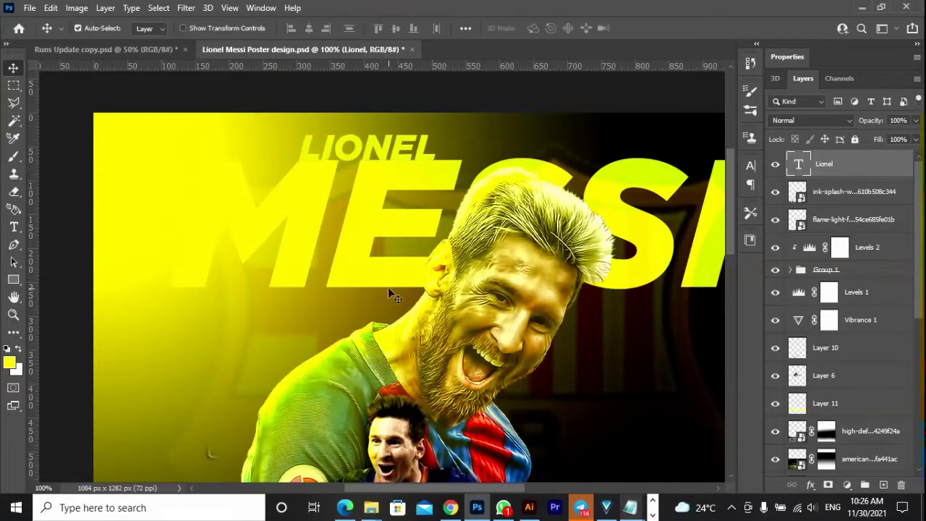
Reselect the Lionel title layer and zoom out to fit the whole poster
{"action": "key", "text": "z"}
{"action": "left_click", "coordinate": [406, 27]}
{"action": "key", "text": "v"}
{"action": "left_click", "coordinate": [601, 268]}
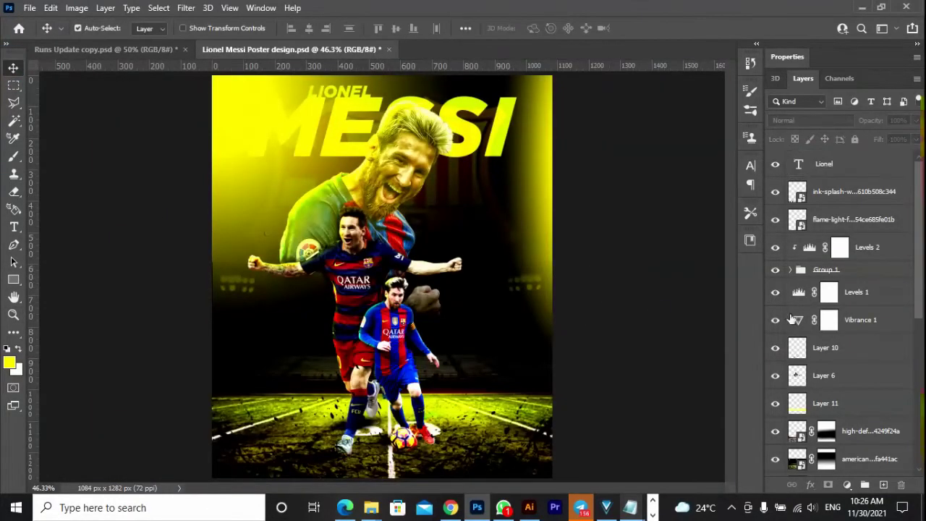
{"action": "left_click", "coordinate": [834, 163]}
{"action": "left_click", "coordinate": [848, 484]}
{"action": "left_click", "coordinate": [645, 213]}
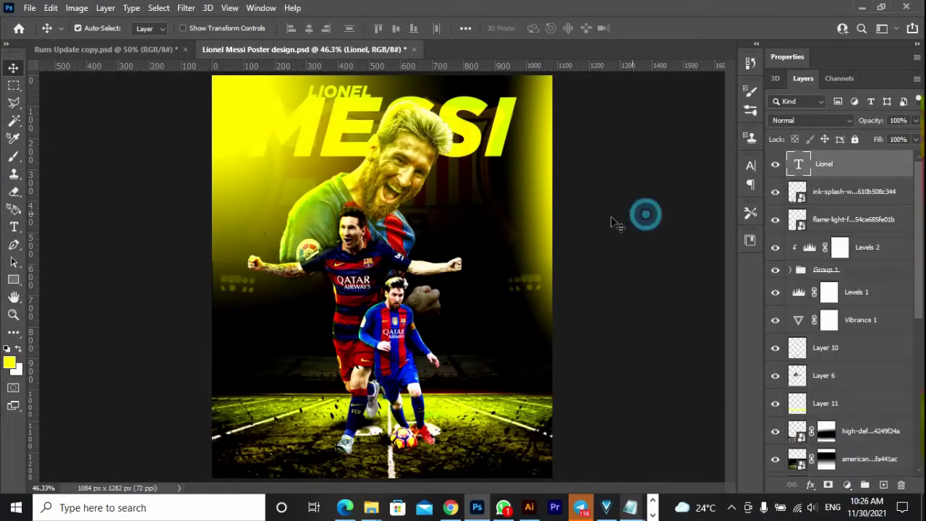
{"action": "key", "text": "z"}
{"action": "left_click", "coordinate": [418, 240], "text": "alt"}
Place the black-and-white scratches image from the Cricket element folder as an embedded layer
{"action": "key", "text": "v"}
{"action": "left_click", "coordinate": [30, 7]}
{"action": "left_click", "coordinate": [93, 283]}
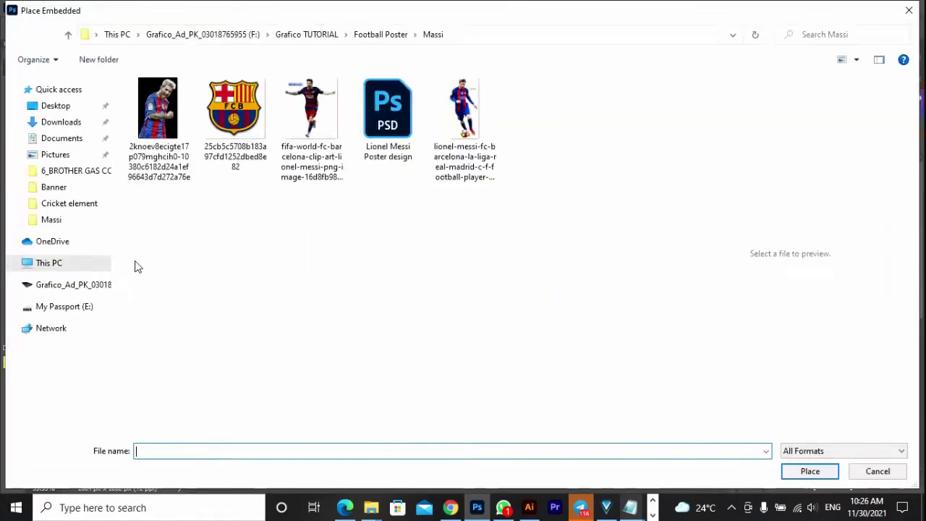
{"action": "double_click", "coordinate": [167, 126]}
{"action": "left_click", "coordinate": [605, 120]}
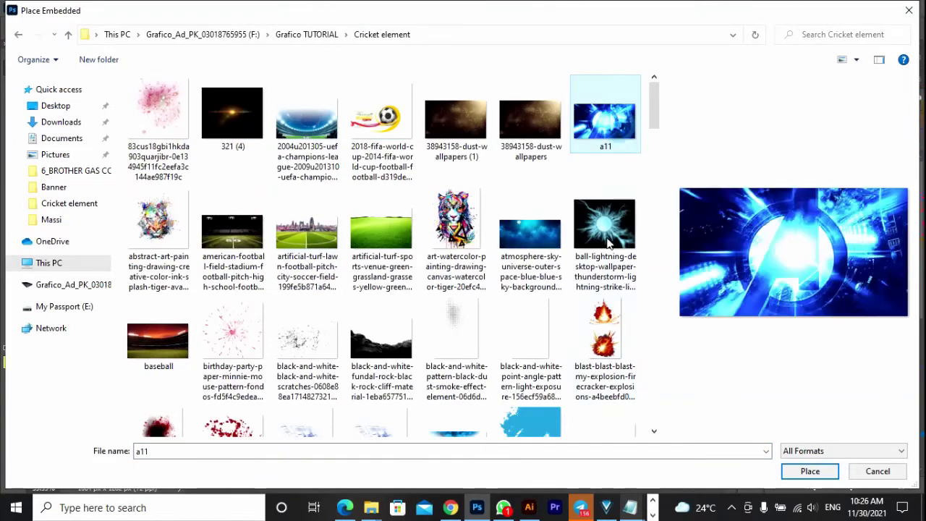
{"action": "left_click", "coordinate": [530, 333]}
{"action": "scroll", "coordinate": [530, 332], "scroll_direction": "down", "scroll_amount": 2}
{"action": "left_click", "coordinate": [306, 156]}
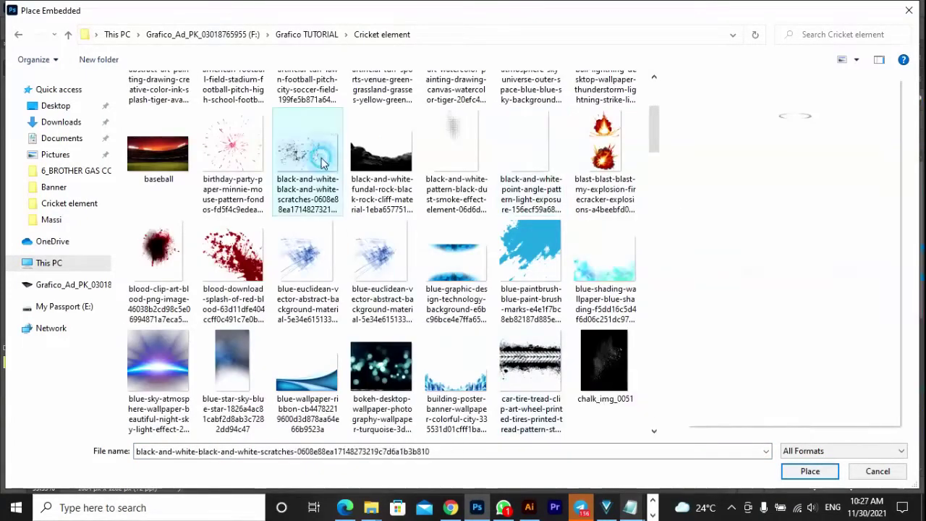
{"action": "left_click", "coordinate": [809, 471]}
Stretch the scratches texture over the whole poster and set its blend mode to Overlay
{"action": "left_click_drag", "start_coordinate": [391, 217], "coordinate": [392, 129]}
{"action": "left_click_drag", "start_coordinate": [382, 307], "coordinate": [384, 424]}
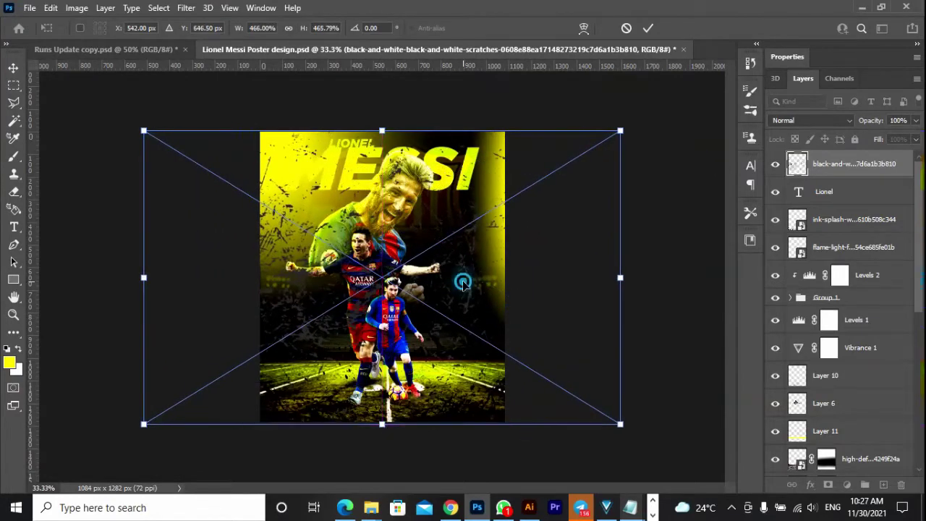
{"action": "left_click_drag", "start_coordinate": [467, 288], "coordinate": [479, 288]}
{"action": "key", "text": "Return"}
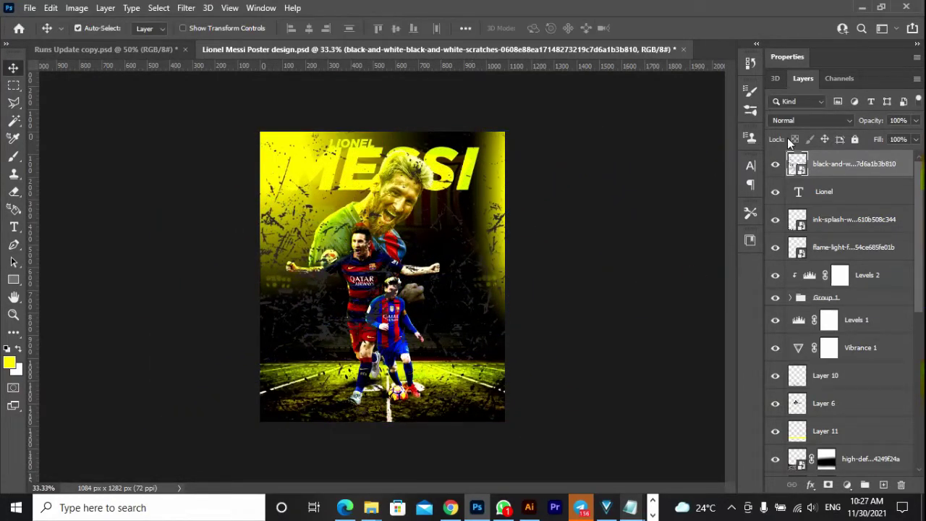
{"action": "left_click", "coordinate": [788, 120]}
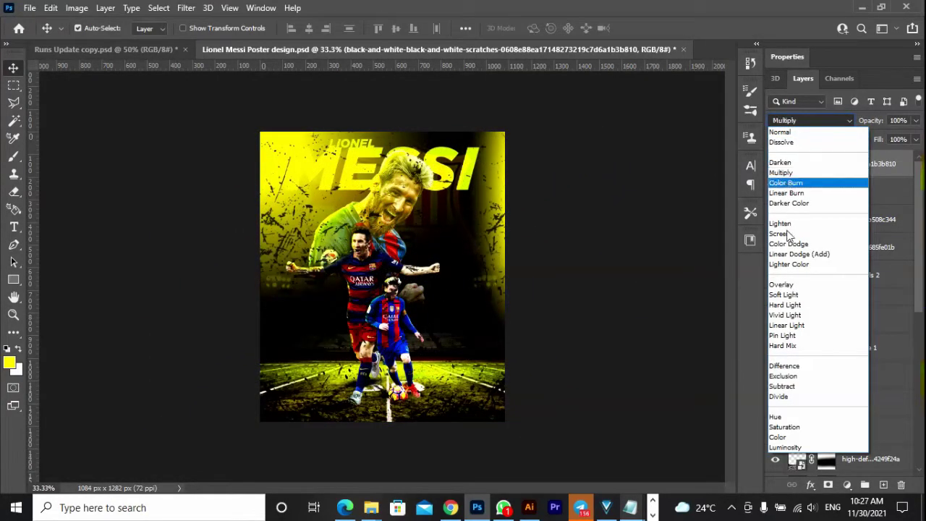
{"action": "left_click", "coordinate": [787, 286]}
Inspect the grunge texture at 100% zoom, fit the poster back on screen, and save
{"action": "key", "text": "z"}
{"action": "left_click", "coordinate": [395, 270]}
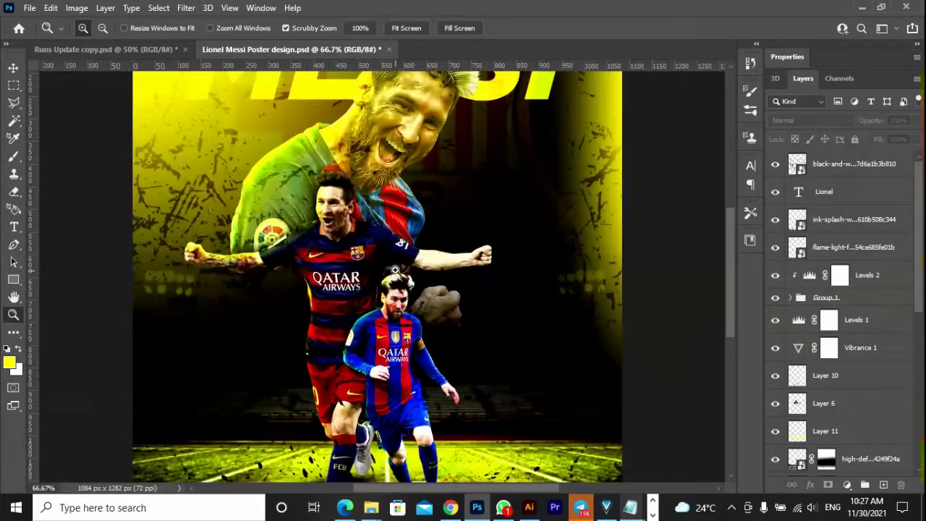
{"action": "left_click", "coordinate": [380, 230]}
{"action": "key", "text": "ctrl+0"}
{"action": "key", "text": "v"}
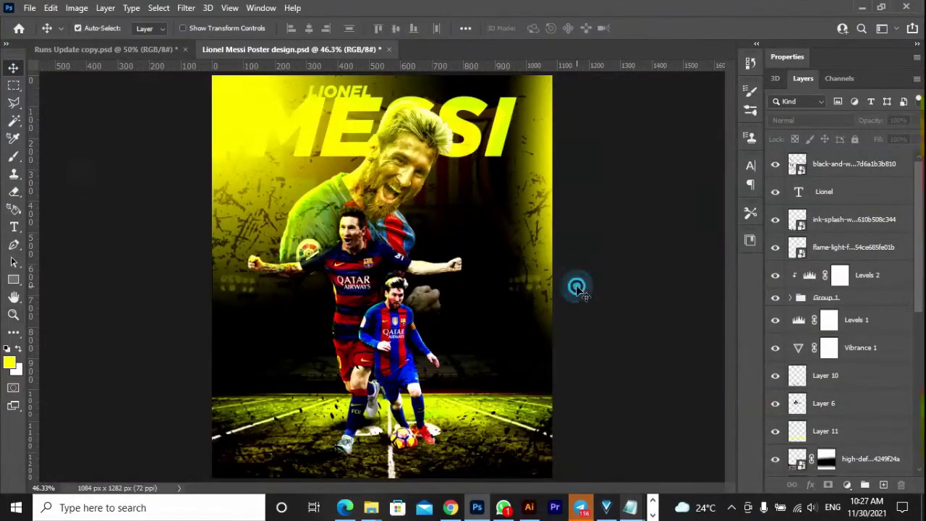
{"action": "key", "text": "ctrl+s"}
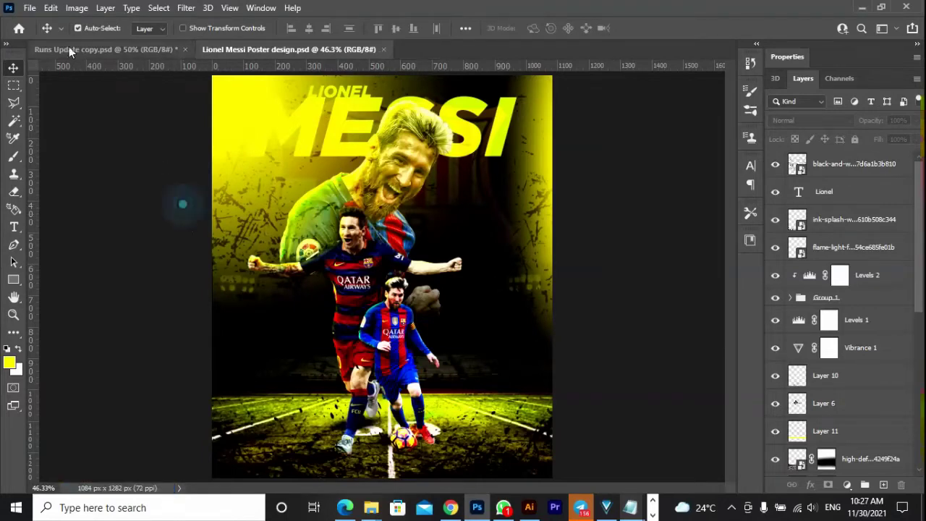
Add a Color Lookup adjustment above the scratches layer using the FallColors.look preset
{"action": "left_click", "coordinate": [854, 164]}
{"action": "left_click", "coordinate": [847, 484]}
{"action": "left_click", "coordinate": [859, 412]}
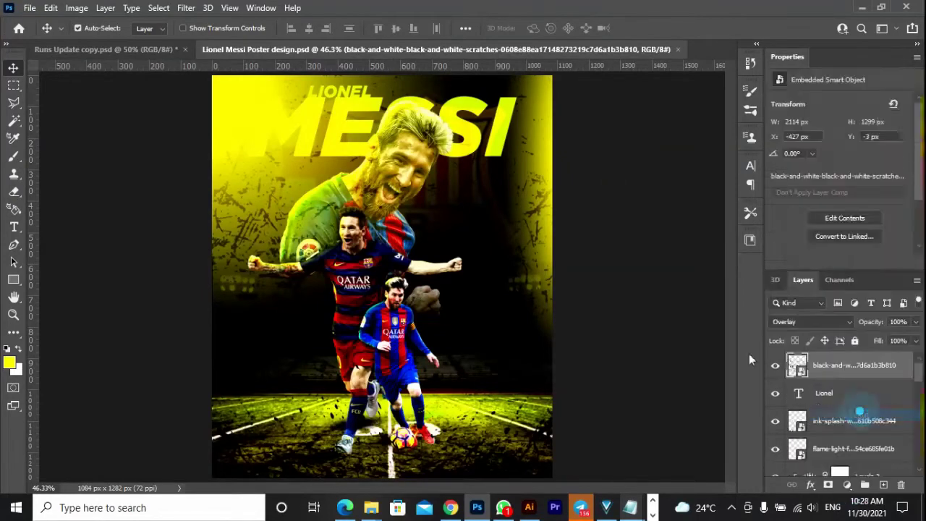
{"action": "left_click", "coordinate": [843, 103]}
{"action": "left_click", "coordinate": [775, 151]}
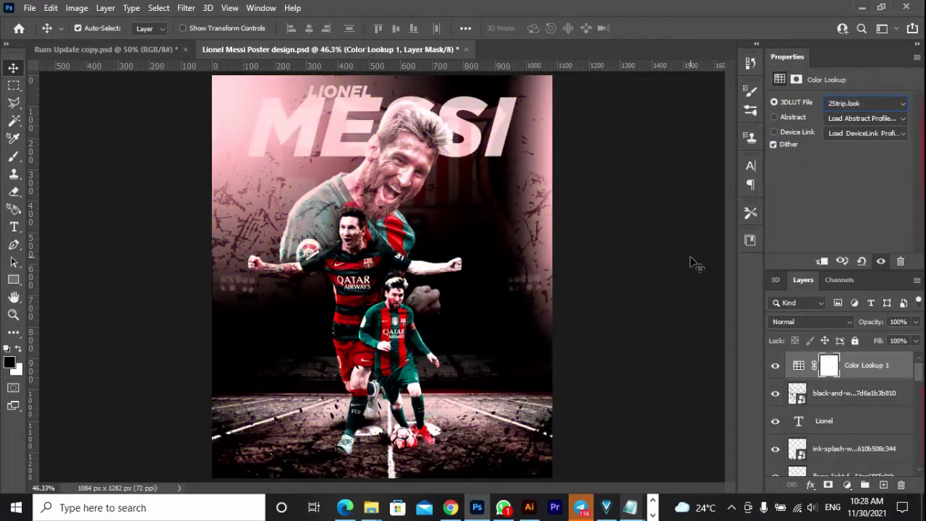
{"action": "key", "text": "Down"}
{"action": "key", "text": "Down"}
{"action": "key", "text": "Down"}
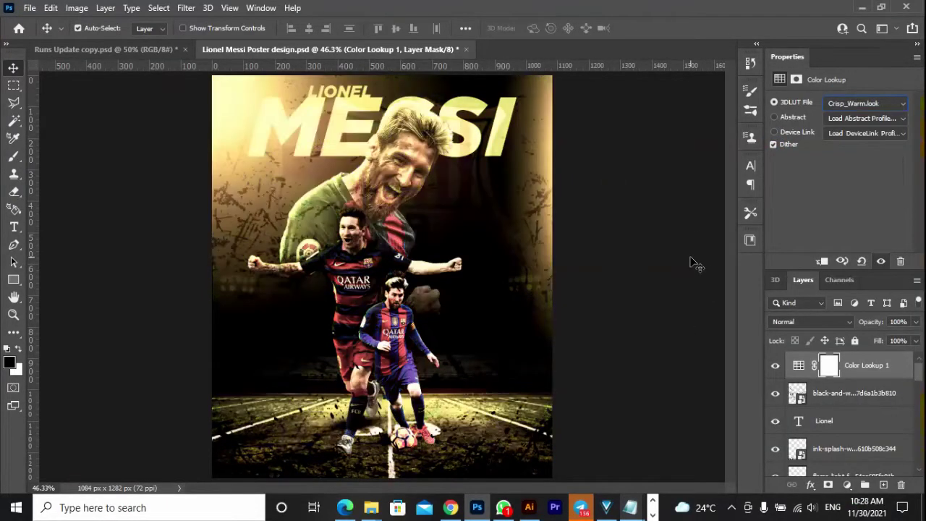
{"action": "key", "text": "Down"}
{"action": "key", "text": "Down"}
{"action": "key", "text": "Down"}
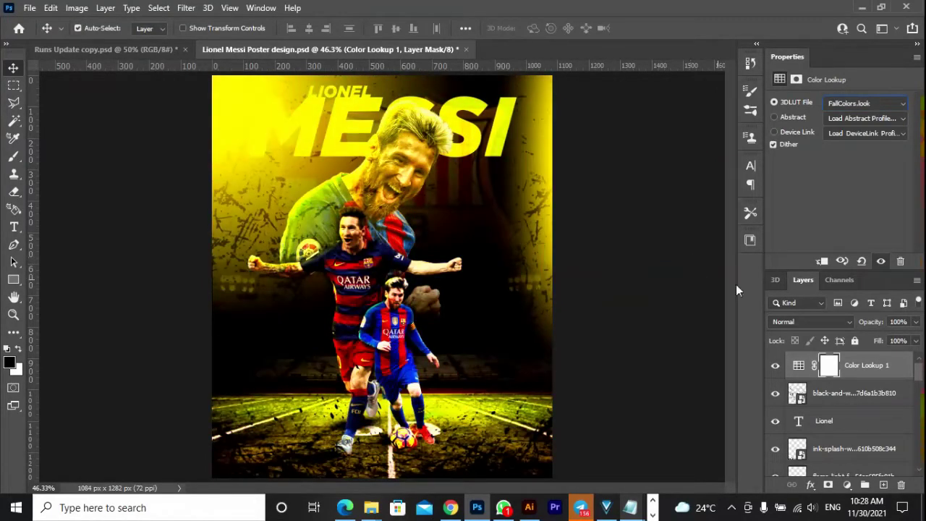
Add a Levels adjustment with black input 12 and white input 244
{"action": "left_click", "coordinate": [847, 484]}
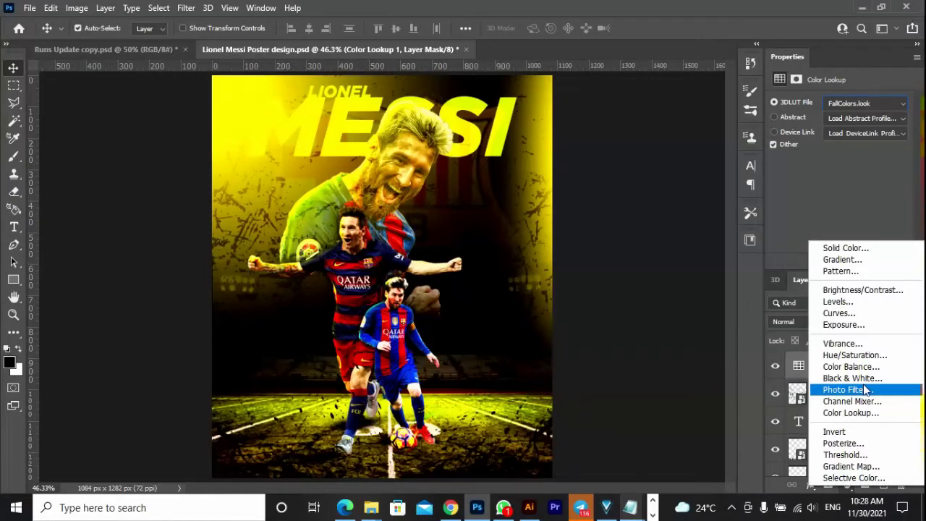
{"action": "left_click", "coordinate": [866, 305]}
{"action": "left_click_drag", "start_coordinate": [798, 202], "coordinate": [800, 201]}
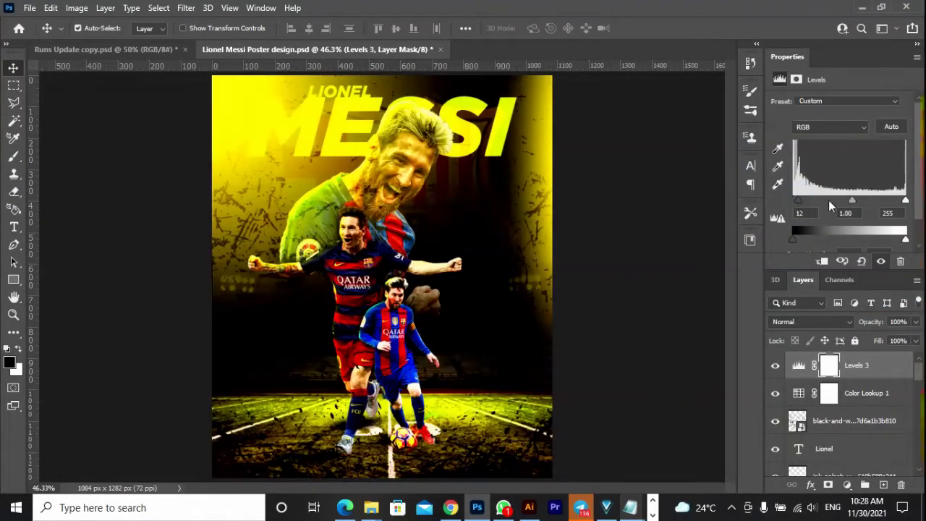
{"action": "left_click_drag", "start_coordinate": [905, 201], "coordinate": [898, 202]}
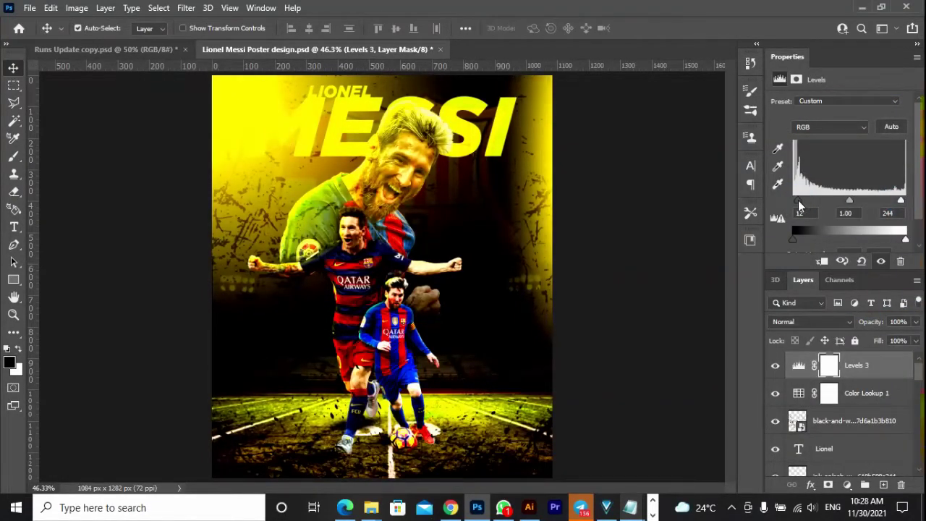
{"action": "key", "text": "ctrl+alt+shift+a"}
{"action": "double_click", "coordinate": [788, 56]}
Save the graded poster and bring up the Export As settings
{"action": "left_click", "coordinate": [29, 7]}
{"action": "left_click", "coordinate": [43, 160]}
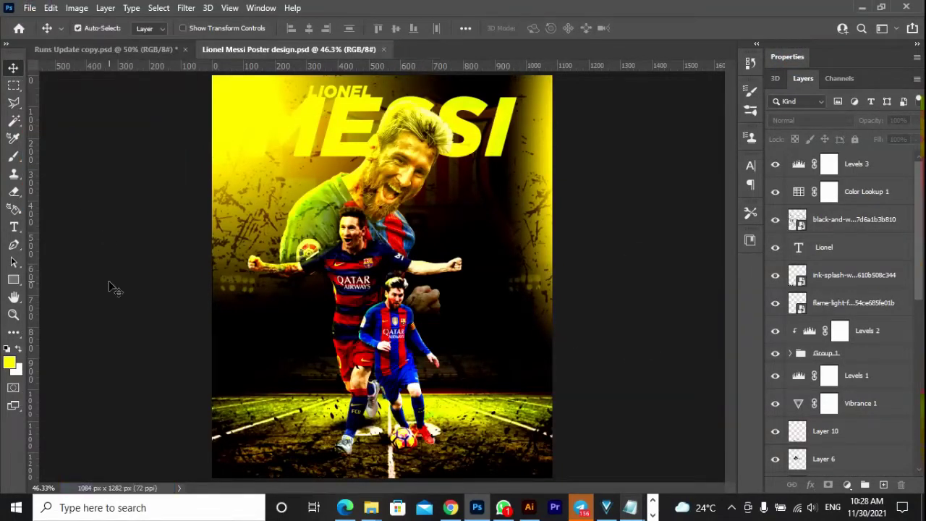
{"action": "left_click", "coordinate": [30, 7]}
{"action": "left_click", "coordinate": [241, 218]}
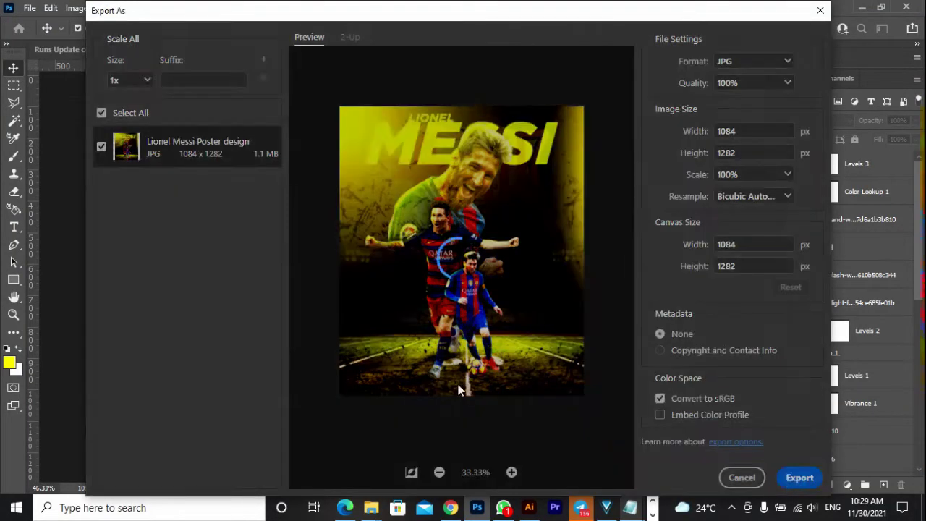
Export the 1084×1282 JPG as 'Lionel Messi Poster design' into F:\Grafico TUTORIAL\Football Poster\Massi
{"action": "left_click", "coordinate": [795, 479]}
{"action": "left_click", "coordinate": [73, 284]}
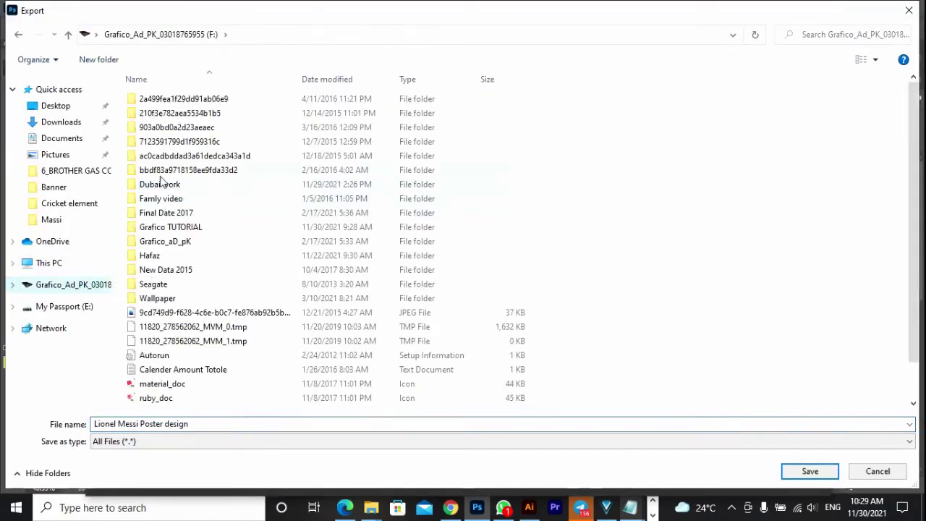
{"action": "double_click", "coordinate": [174, 226]}
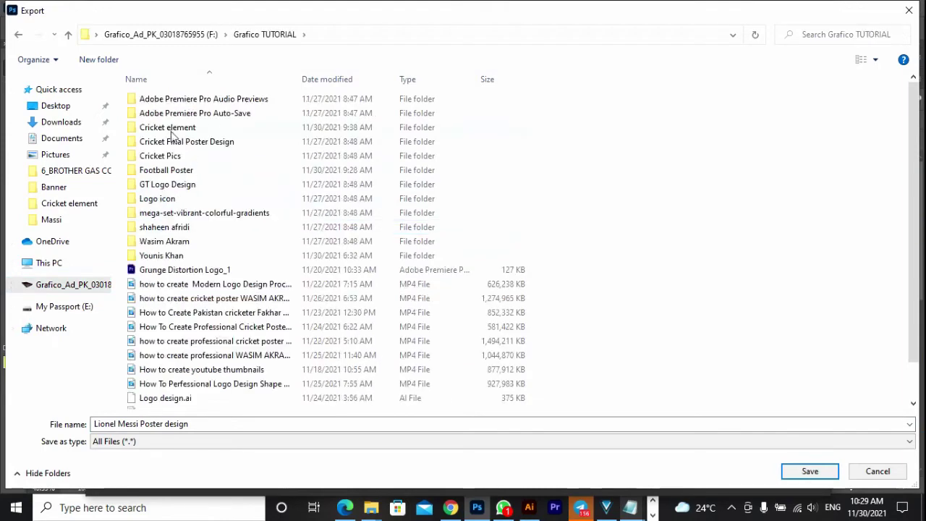
{"action": "double_click", "coordinate": [175, 170]}
{"action": "left_click", "coordinate": [165, 102]}
{"action": "double_click", "coordinate": [165, 101]}
{"action": "key", "text": "Return"}
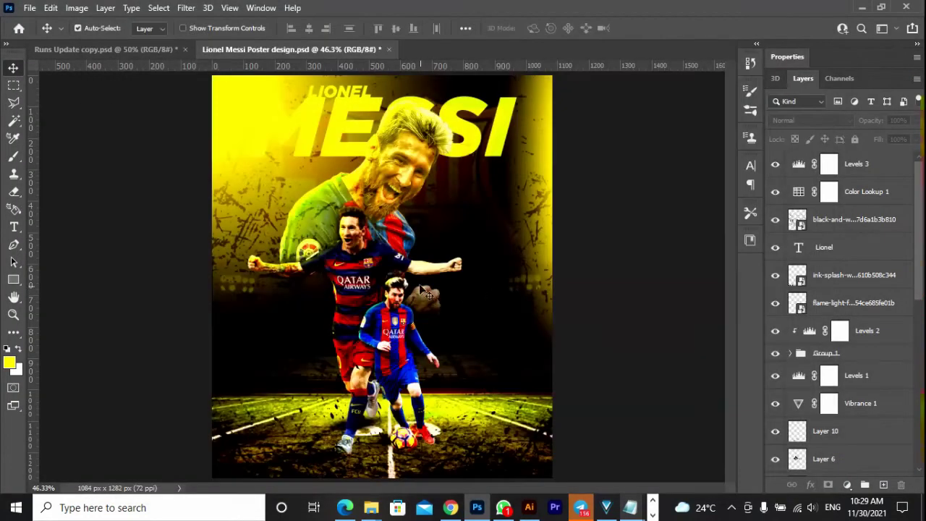
Show the finished Messi poster in Full Screen Mode, zooming and scrolling to inspect details
{"action": "key", "text": "f"}
{"action": "key", "text": "f"}
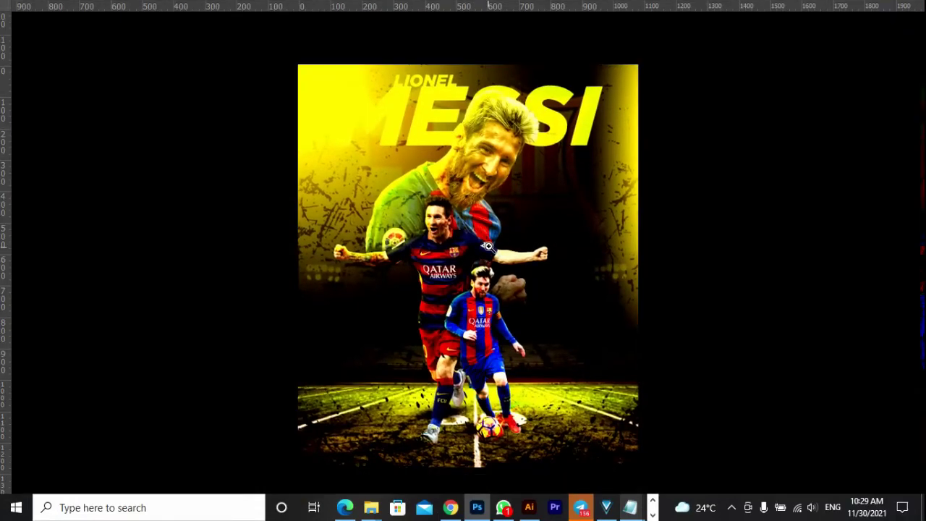
{"action": "left_click", "coordinate": [479, 264]}
{"action": "scroll", "coordinate": [477, 274], "scroll_direction": "down", "scroll_amount": 2}
{"action": "scroll", "coordinate": [477, 275], "scroll_direction": "down", "scroll_amount": 2}
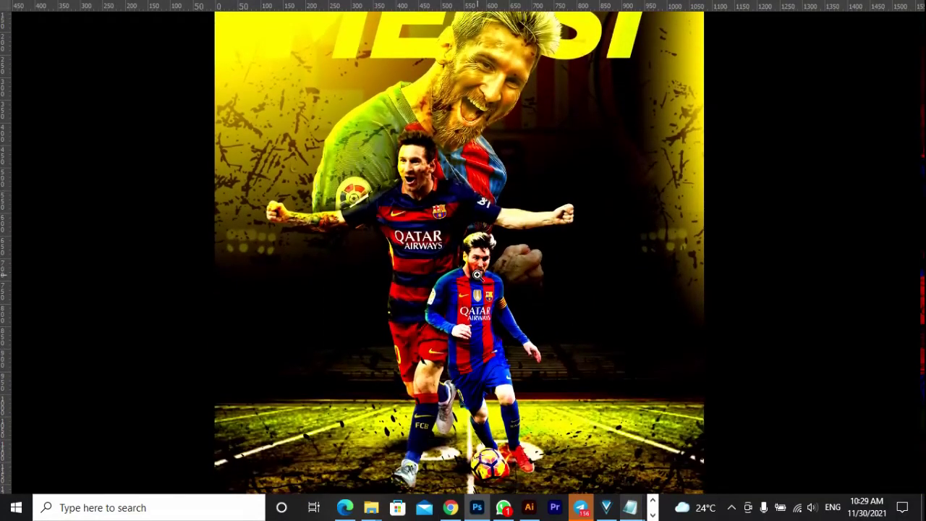
{"action": "scroll", "coordinate": [477, 275], "scroll_direction": "down", "scroll_amount": 2}
{"action": "scroll", "coordinate": [478, 274], "scroll_direction": "down", "scroll_amount": 2}
{"action": "scroll", "coordinate": [477, 274], "scroll_direction": "up", "scroll_amount": 5}
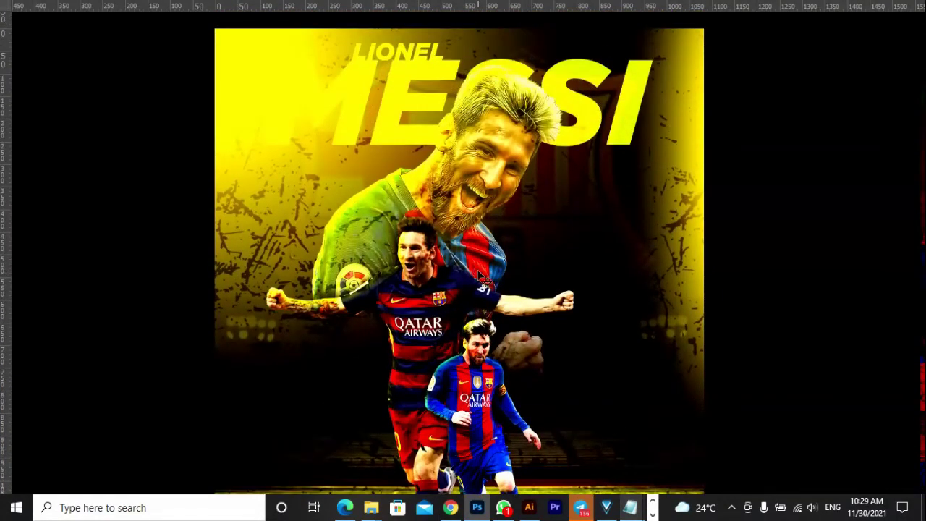